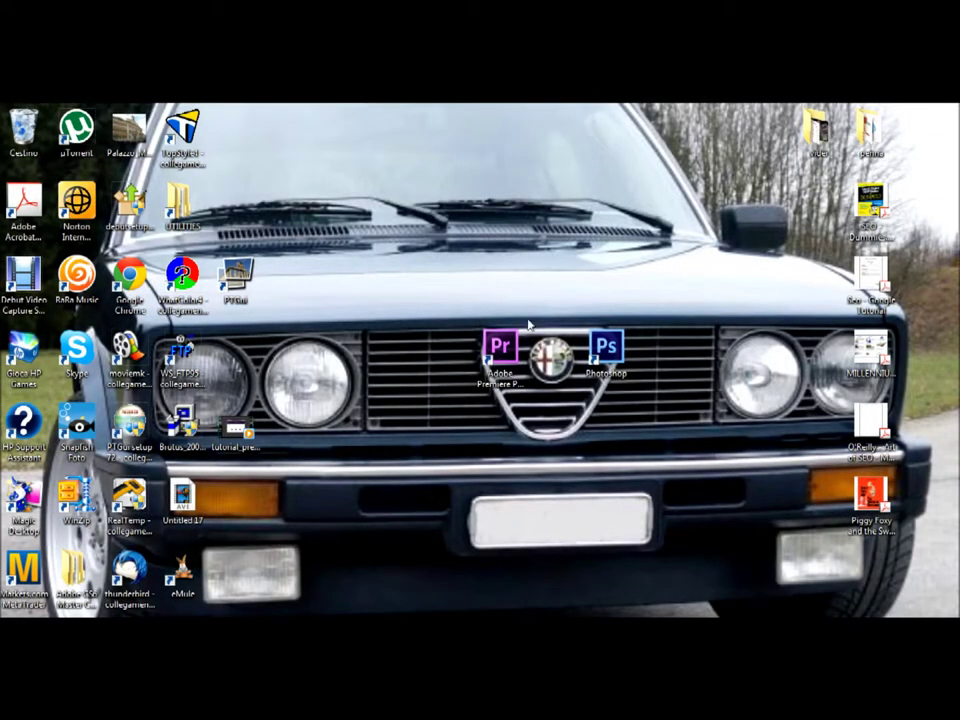
# - Launch Premiere Pro CS6 from the desktop and start a new project
pyautogui.click(492, 358)
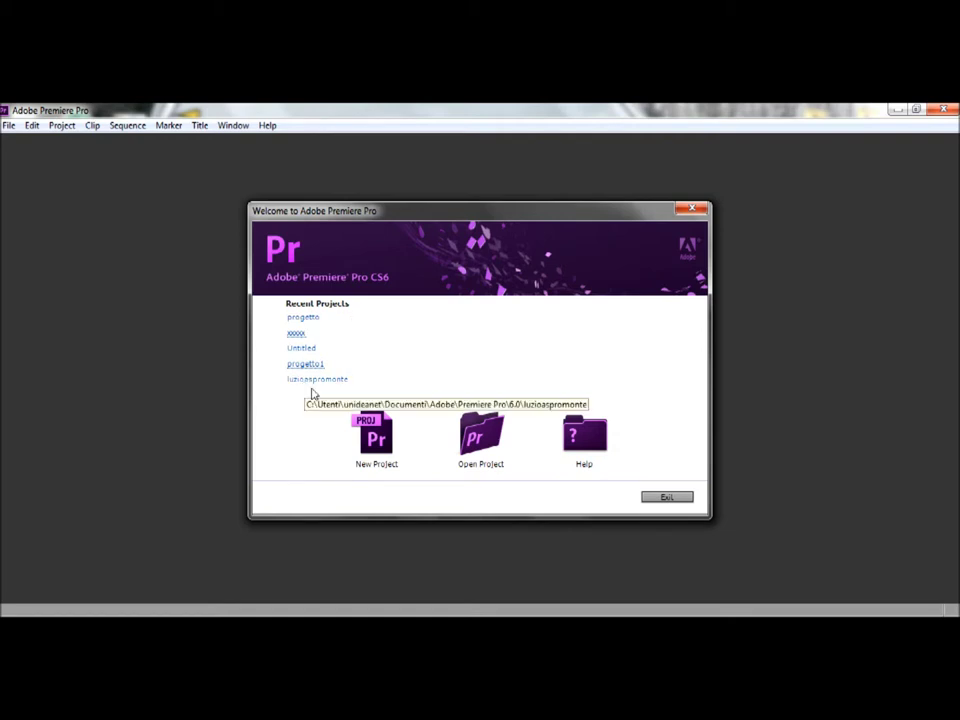
pyautogui.click(376, 436)
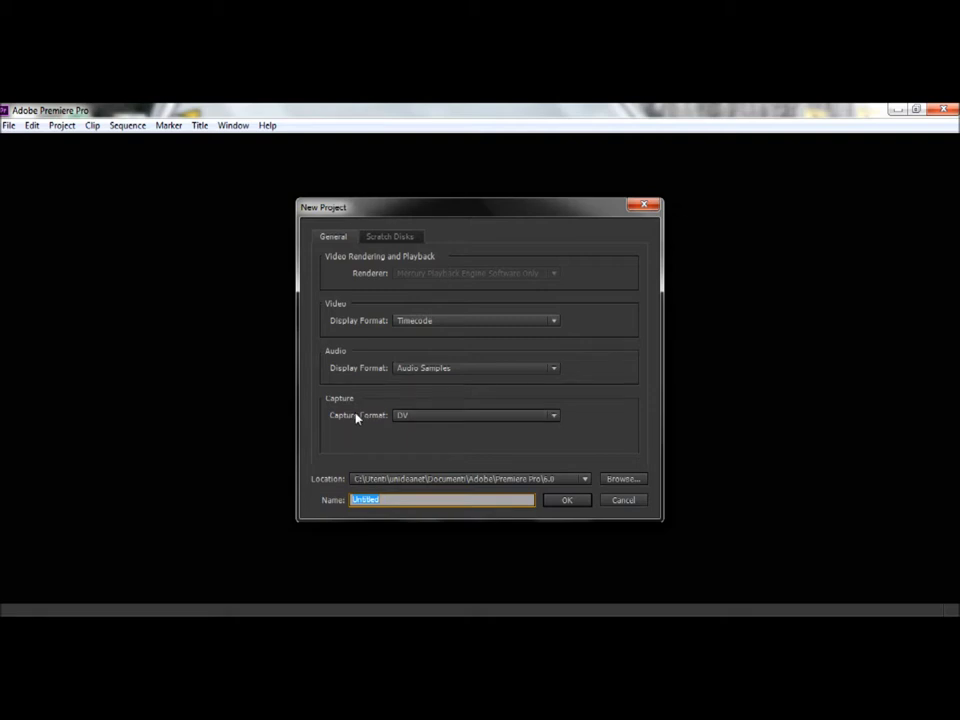
# - Name the new project 'progettouno', keep DV as the capture format, and confirm
pyautogui.click(556, 418)
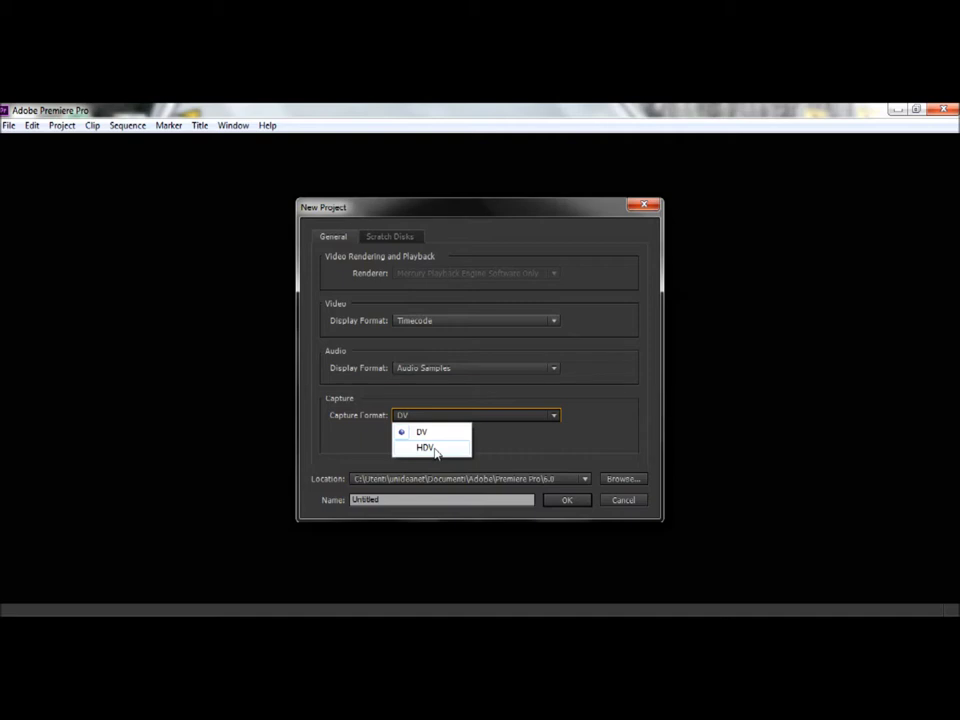
pyautogui.click(426, 433)
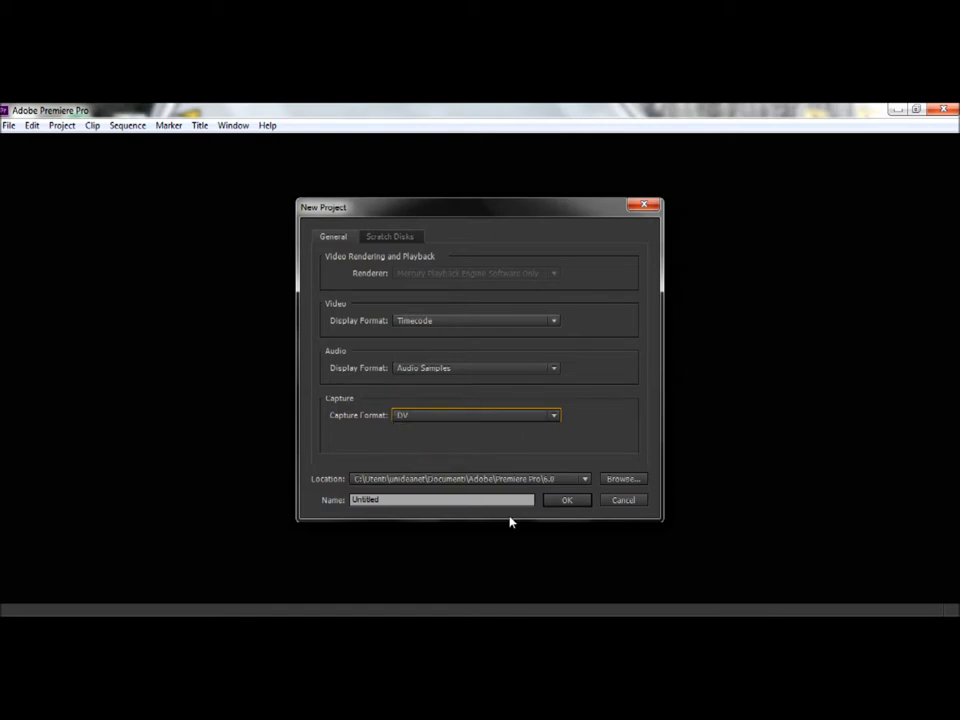
pyautogui.press('Tab')
pyautogui.write('progett')
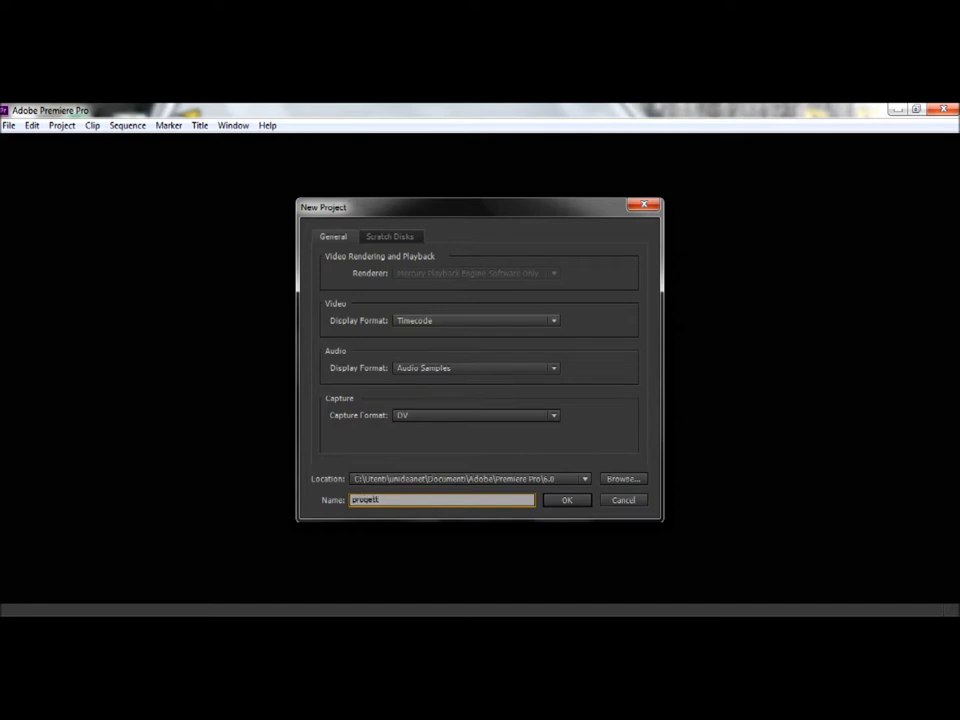
pyautogui.write('ouni')
pyautogui.click(570, 505)
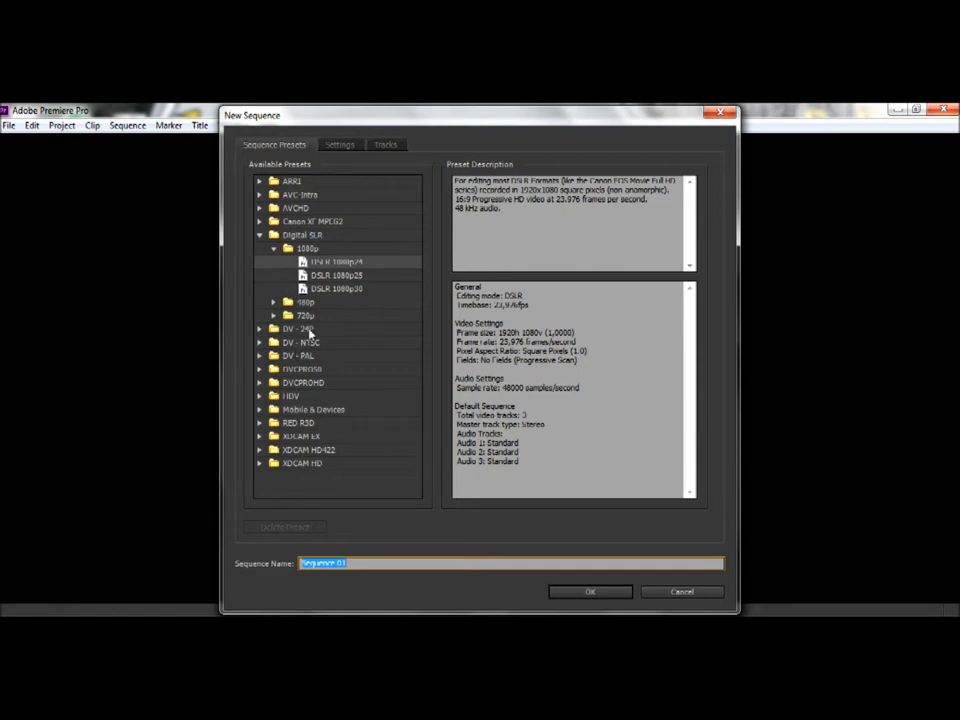
# - Create Sequence 01 with the DSLR 1080p24 preset and dismiss the sign-in prompt
pyautogui.click(261, 424)
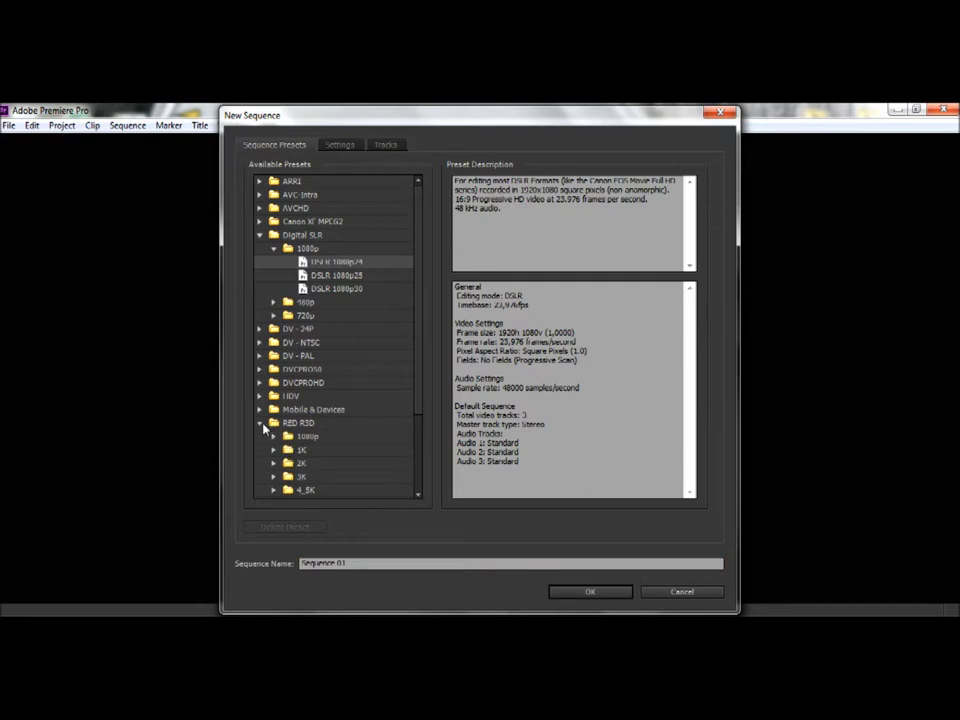
pyautogui.click(261, 424)
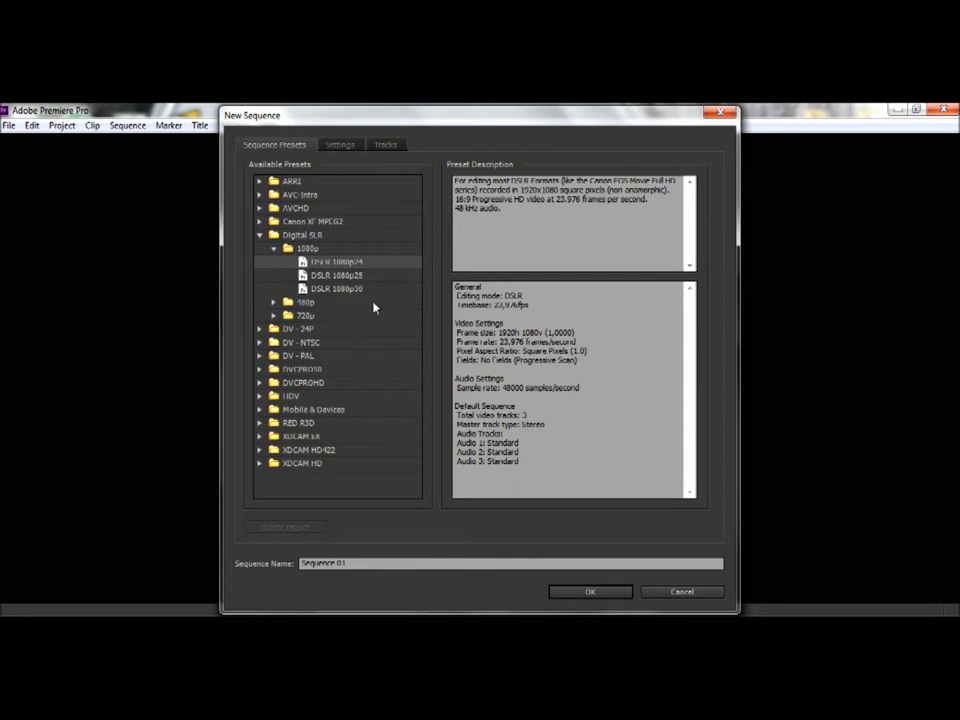
pyautogui.click(611, 592)
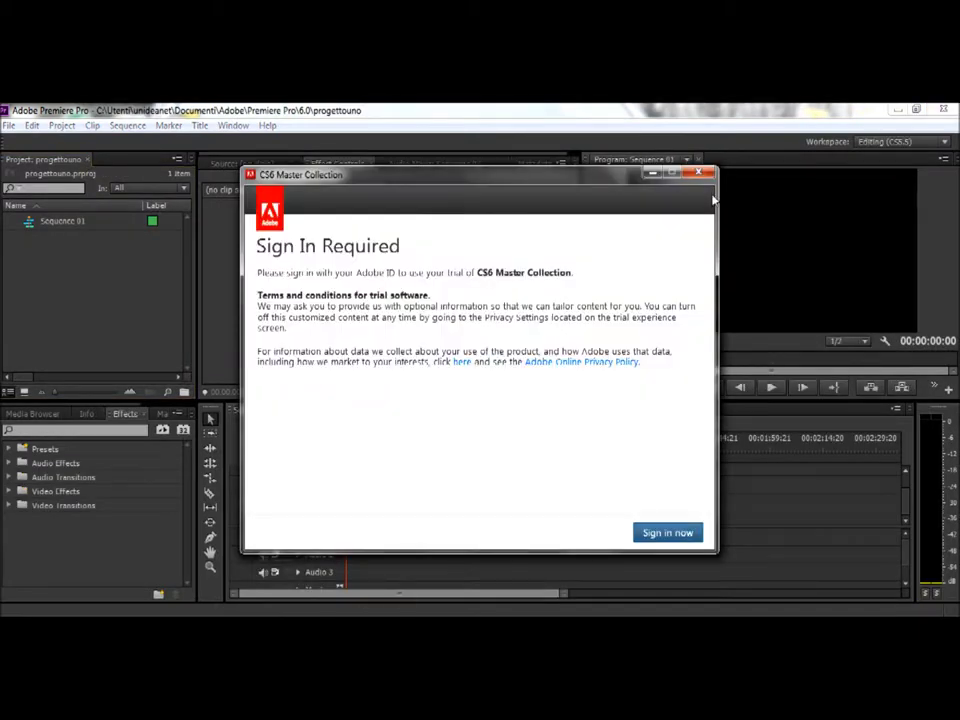
pyautogui.click(656, 177)
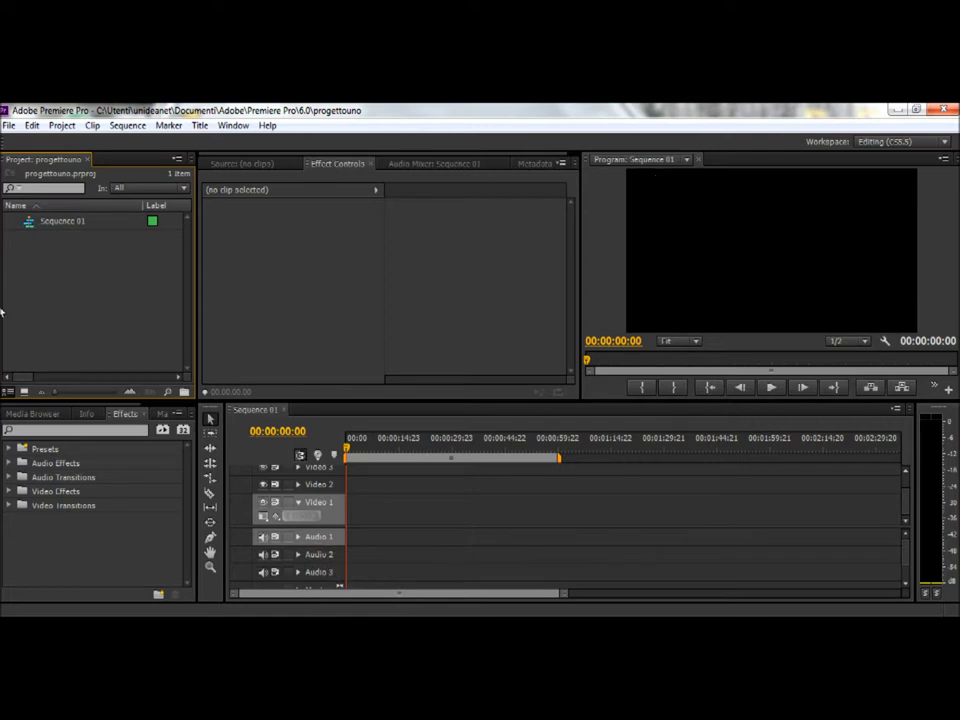
pyautogui.click(9, 127)
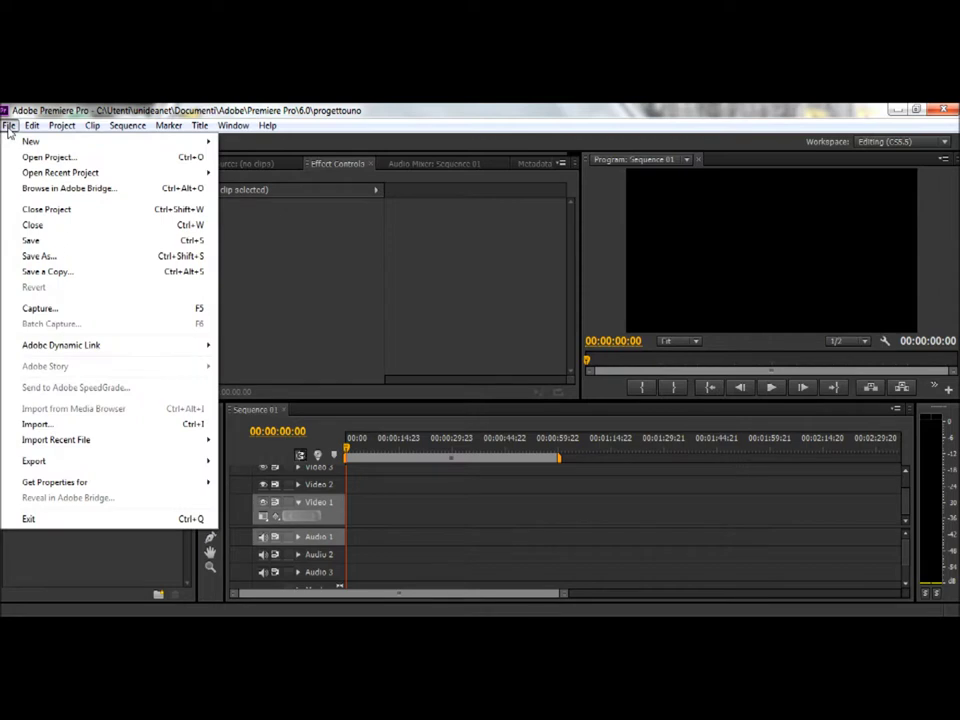
# - Import MVI_0944, MVI_0945, MVI_0947, MVI_0948 and the alfa-romeo photo from SDHC (G:) DCIM\100CANON
pyautogui.click(37, 424)
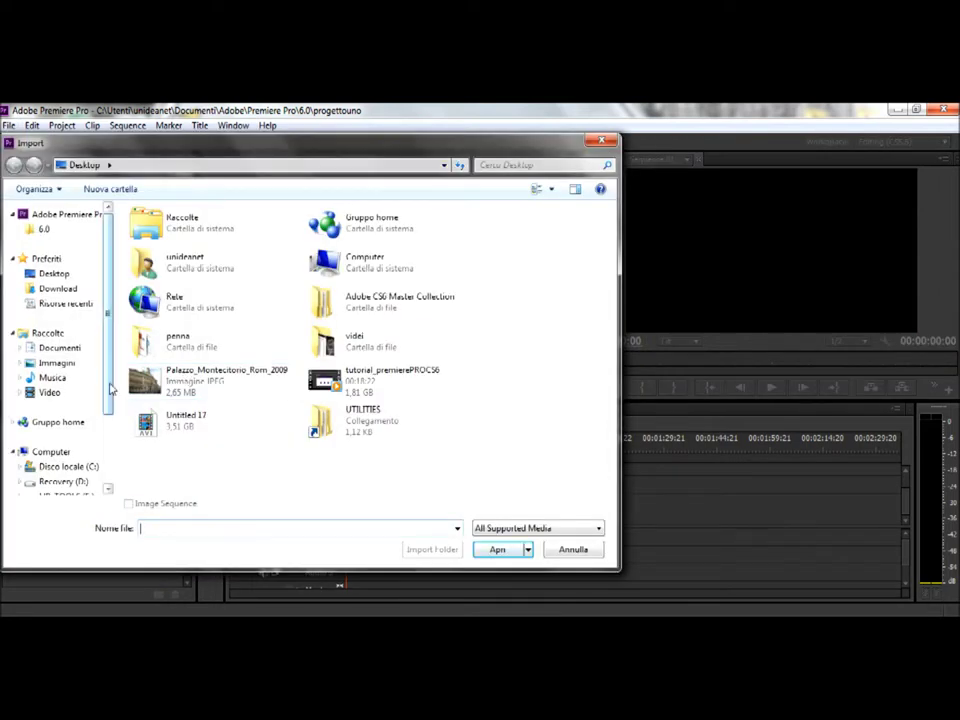
pyautogui.scroll(-2, 55, 440)
pyautogui.click(62, 416)
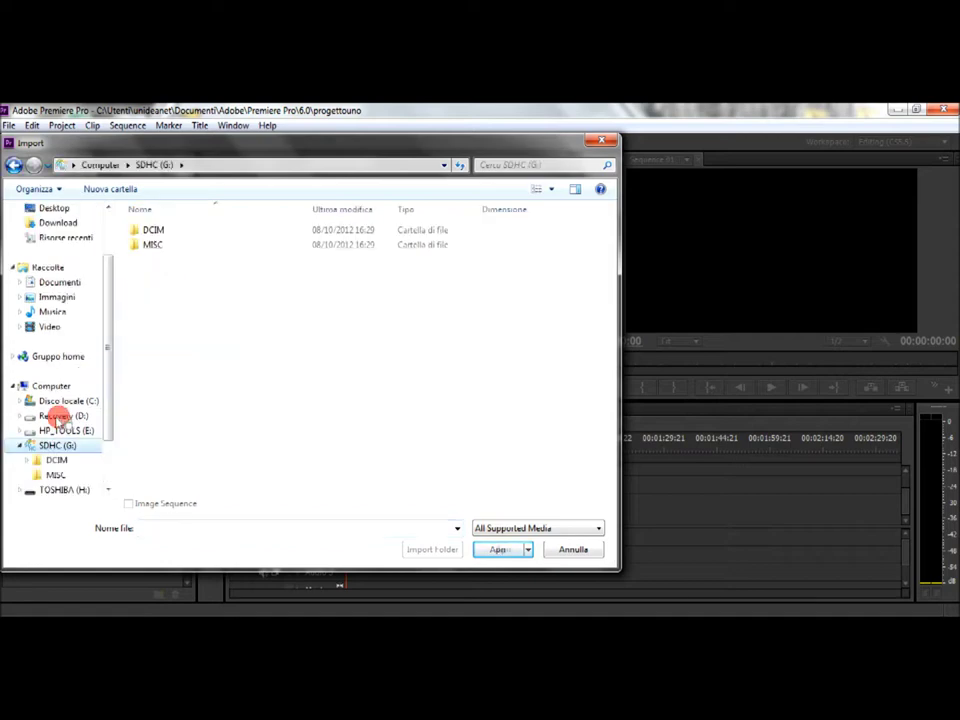
pyautogui.click(168, 231)
pyautogui.doubleClick(168, 231)
pyautogui.doubleClick(165, 230)
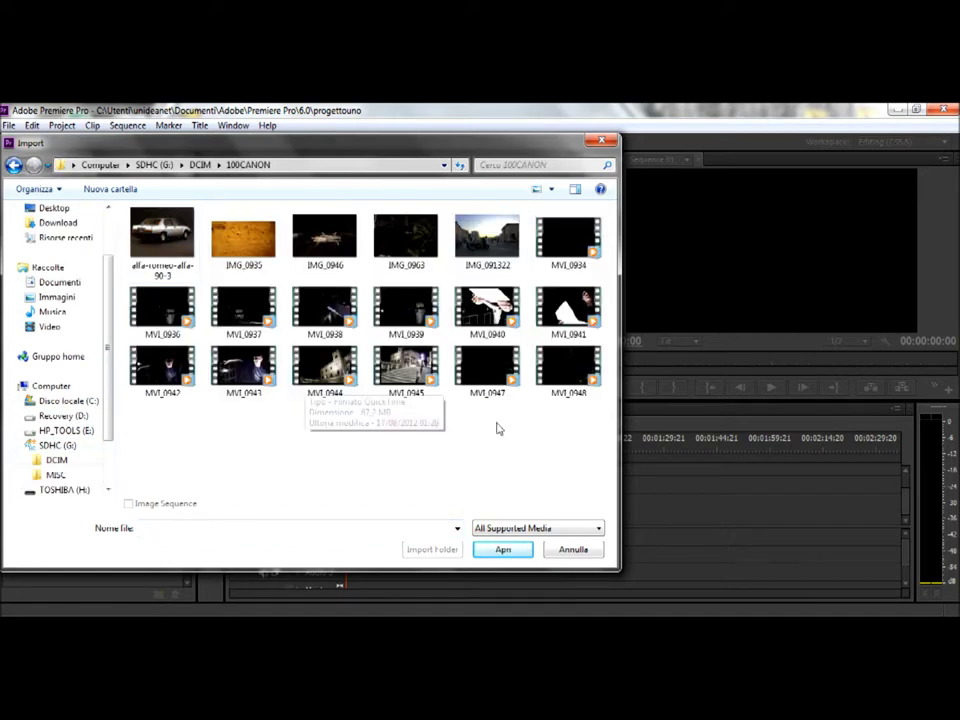
pyautogui.moveTo(562, 430)
pyautogui.mouseDown()
pyautogui.moveTo(512, 398)
pyautogui.moveTo(340, 366)
pyautogui.mouseUp()
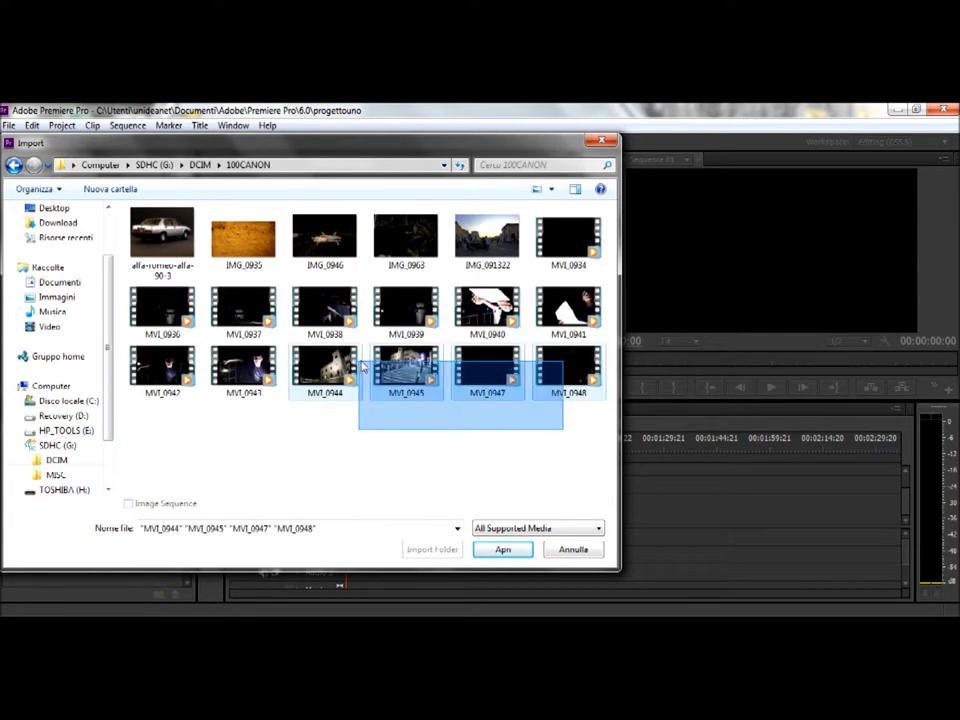
pyautogui.keyDown('ctrl'); pyautogui.click(162, 235); pyautogui.keyUp('ctrl')
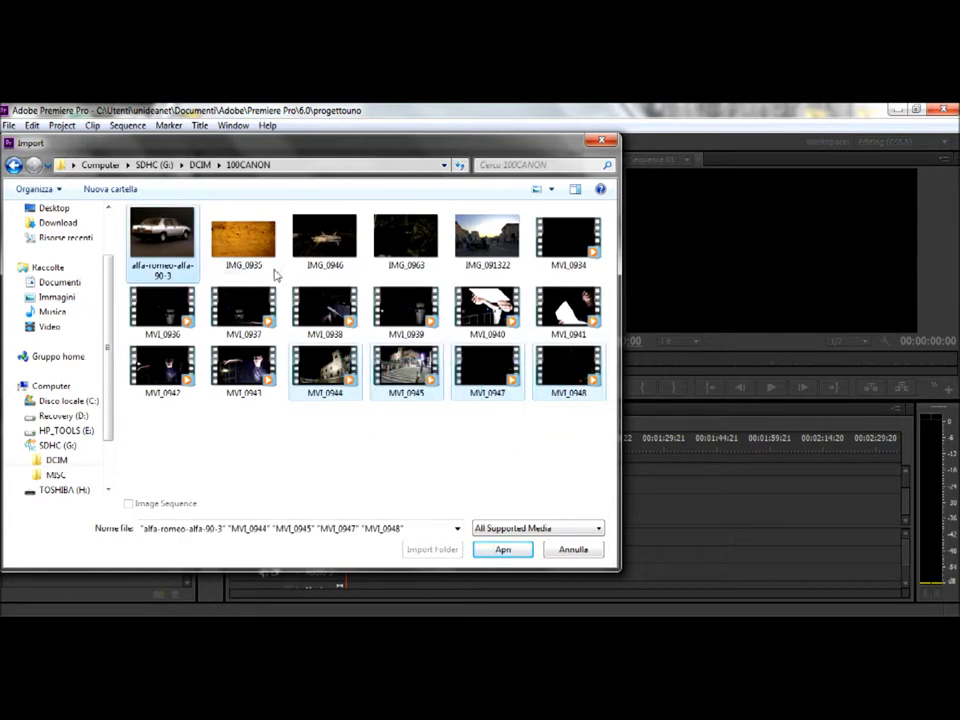
pyautogui.click(522, 557)
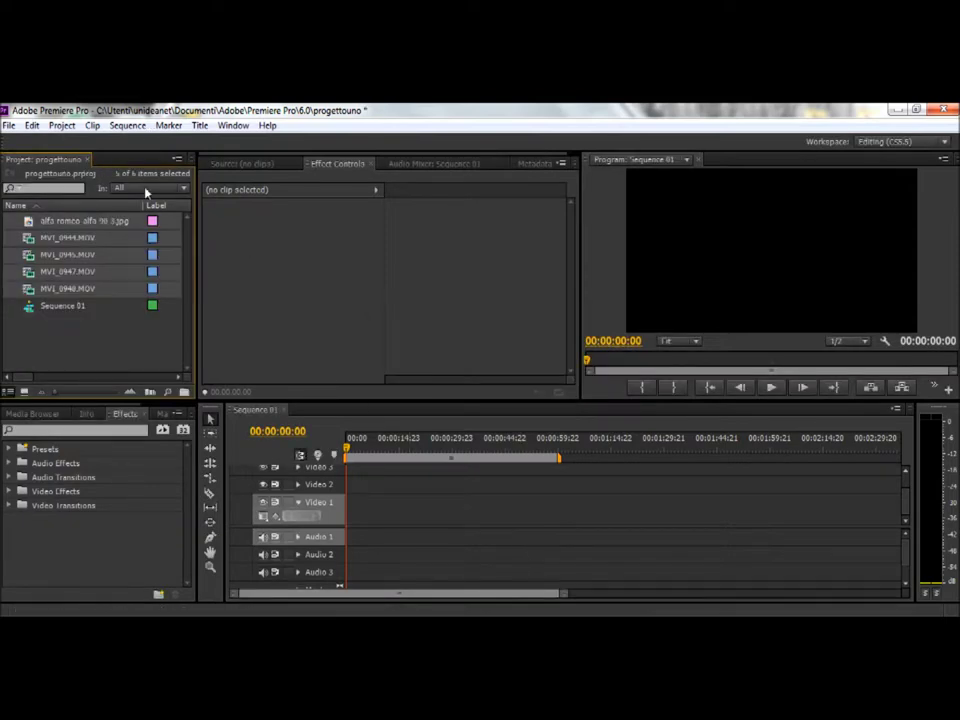
# - Switch the Project panel to Icon view so media shows as thumbnails
pyautogui.moveTo(82, 242)
pyautogui.moveTo(88, 266)
pyautogui.moveTo(42, 229)
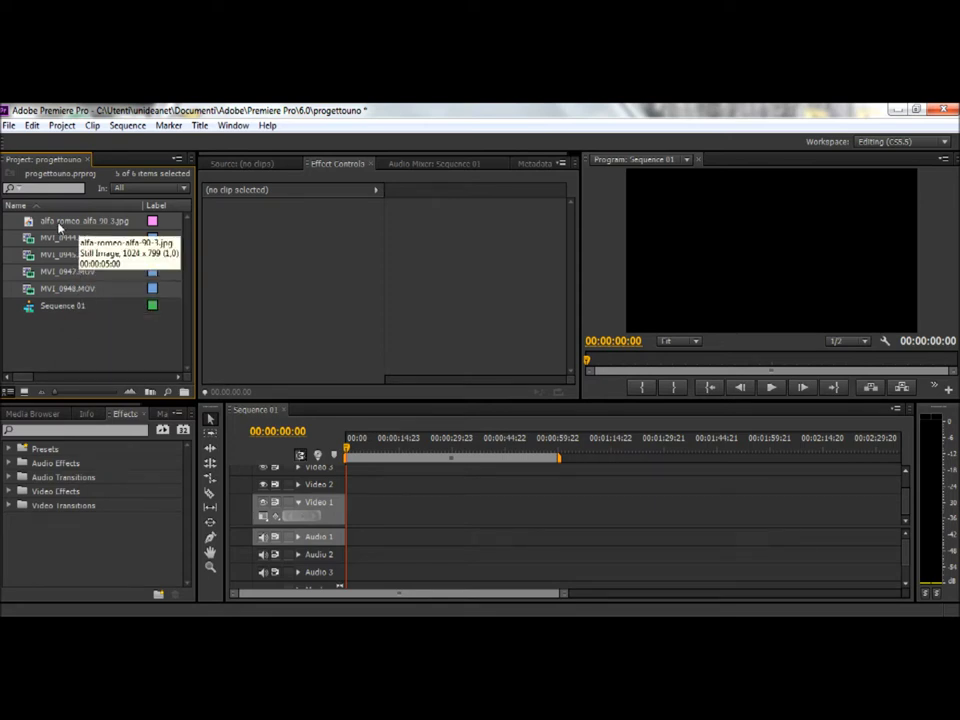
pyautogui.click(179, 162)
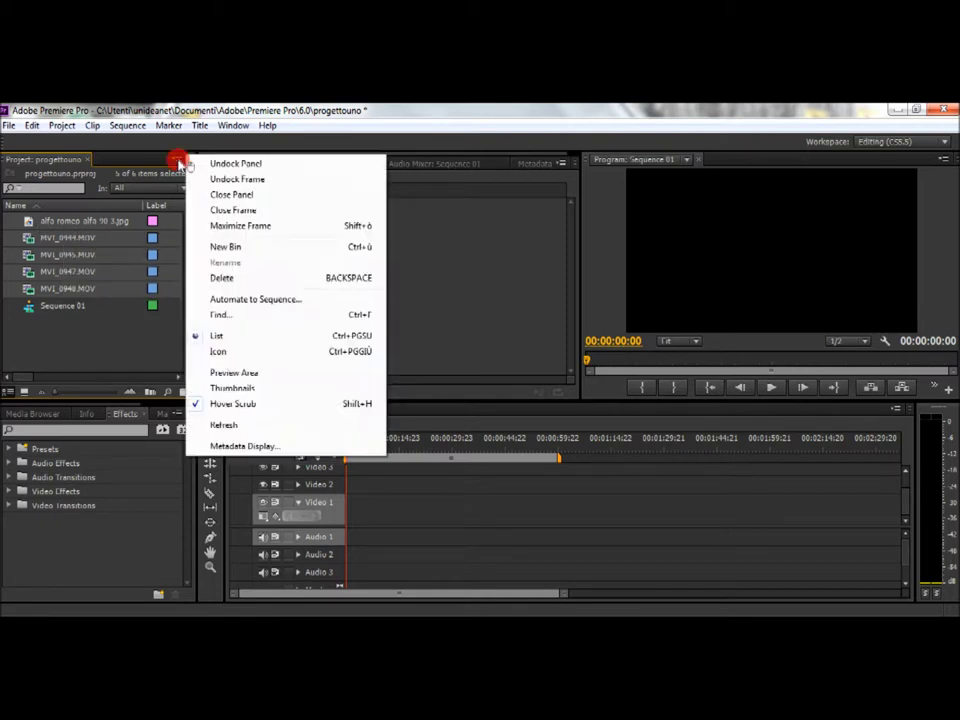
pyautogui.click(219, 353)
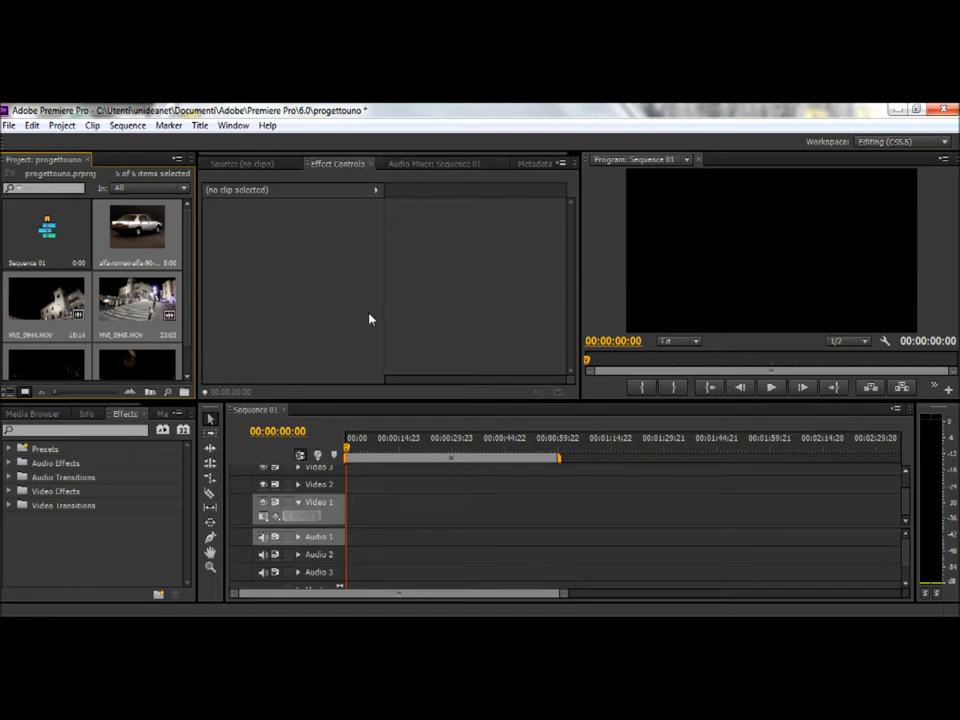
# - Load MVI_0945.MOV in the source monitor and play it from the start, stopping at 00:00:04:07
pyautogui.doubleClick(150, 305)
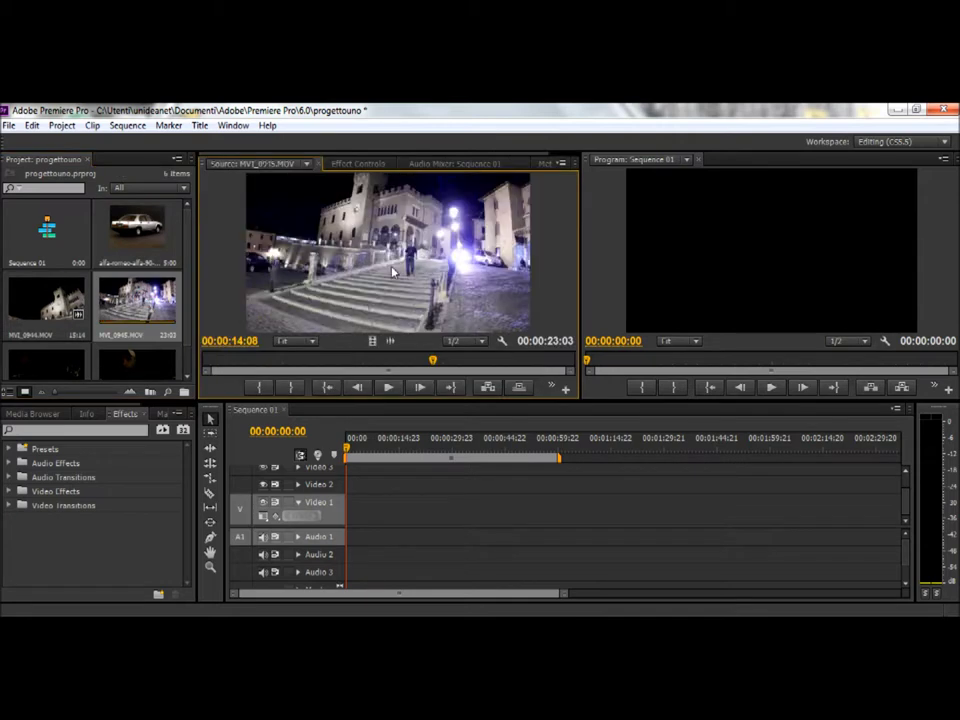
pyautogui.moveTo(433, 361); pyautogui.dragTo(240, 362)
pyautogui.click(401, 391)
pyautogui.click(388, 387)
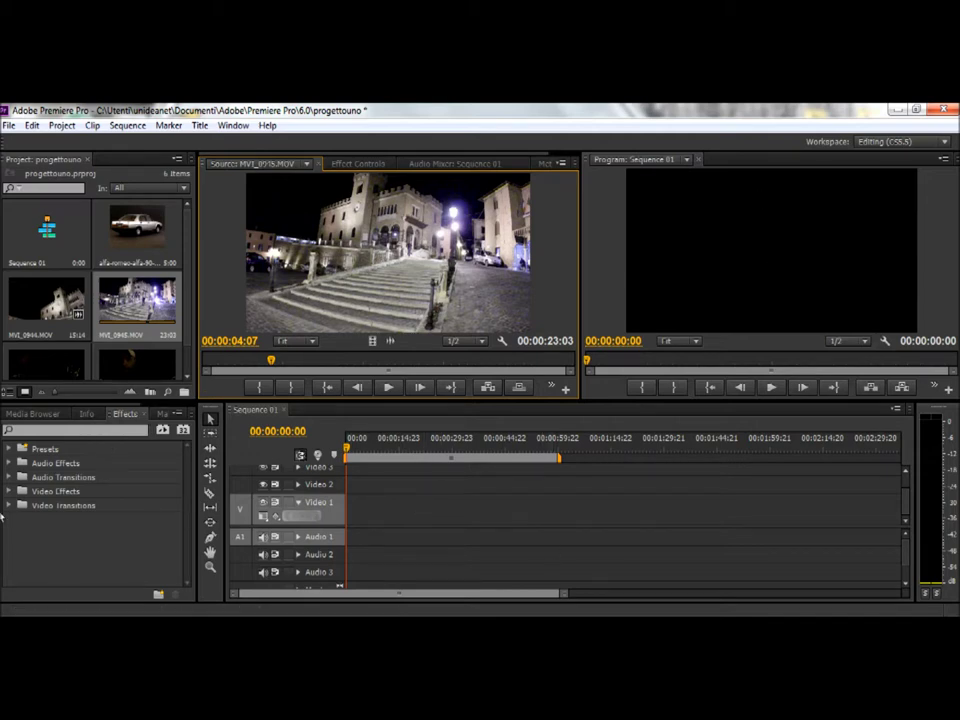
# - Check the Media Browser and Info panels, return to Effects, and select MVI_0945
pyautogui.click(25, 413)
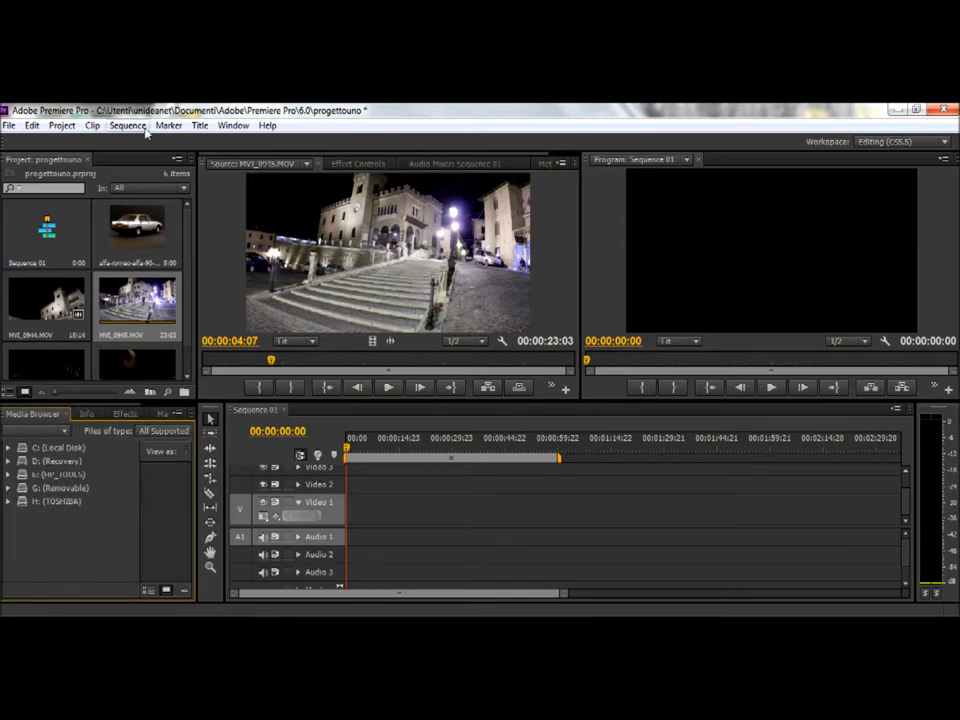
pyautogui.click(88, 414)
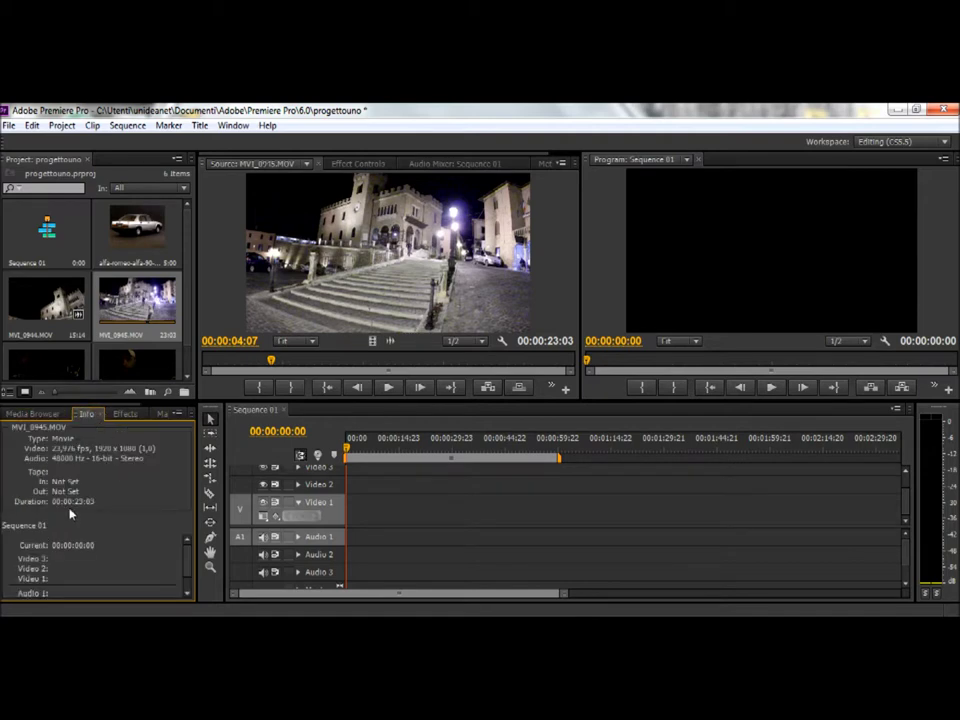
pyautogui.click(126, 414)
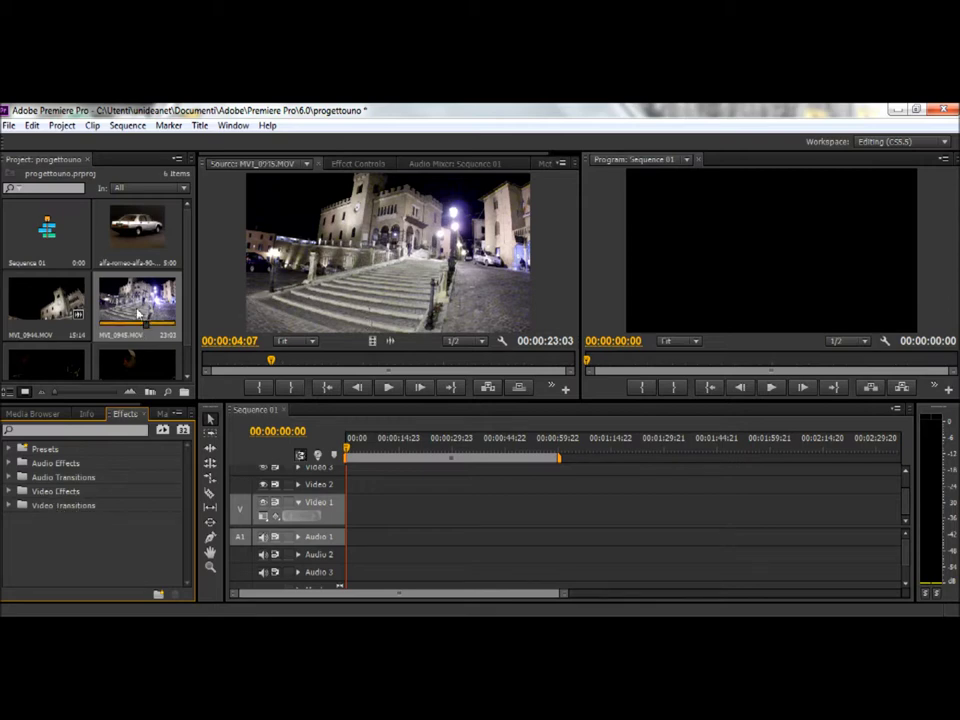
pyautogui.scroll(-2, 186, 236)
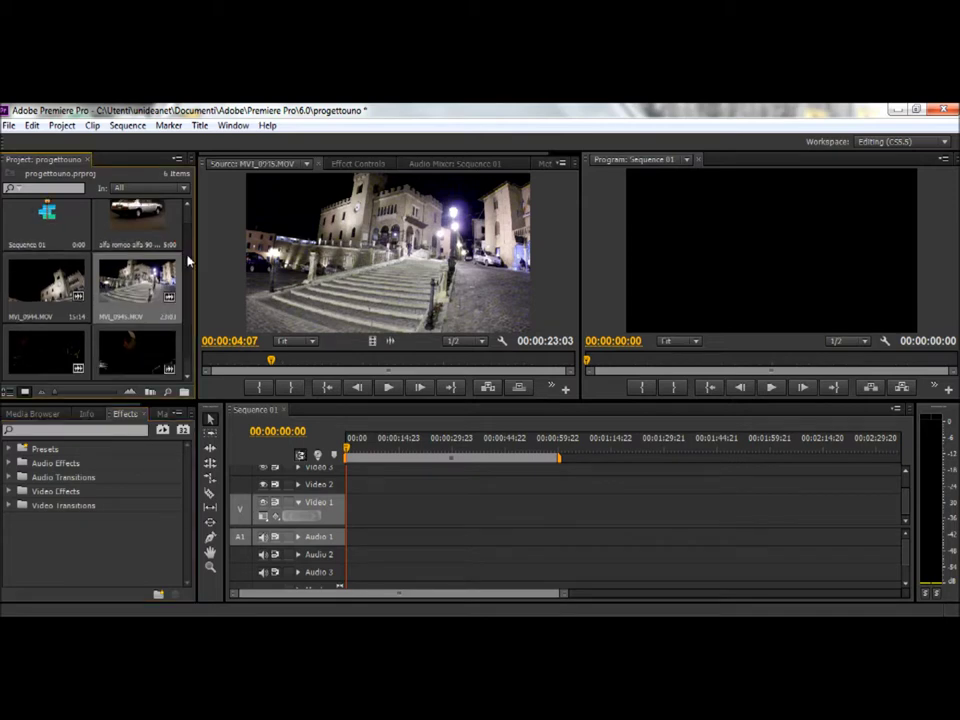
pyautogui.click(138, 282)
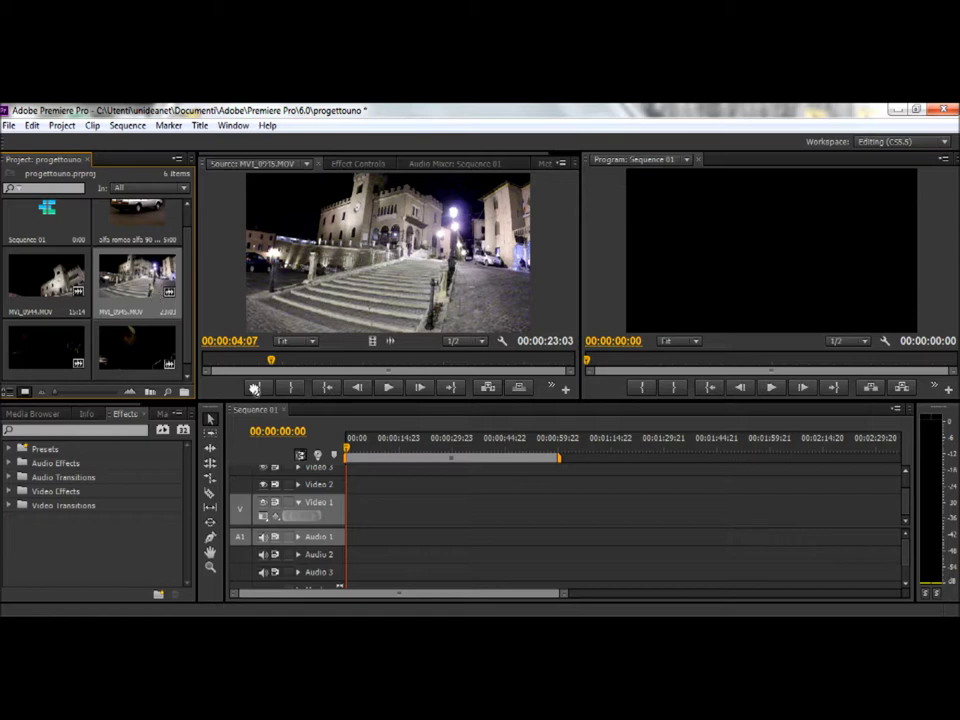
# - Place MVI_0945 at the start of Sequence 01 and play the sequence back
pyautogui.moveTo(254, 388); pyautogui.dragTo(368, 507)
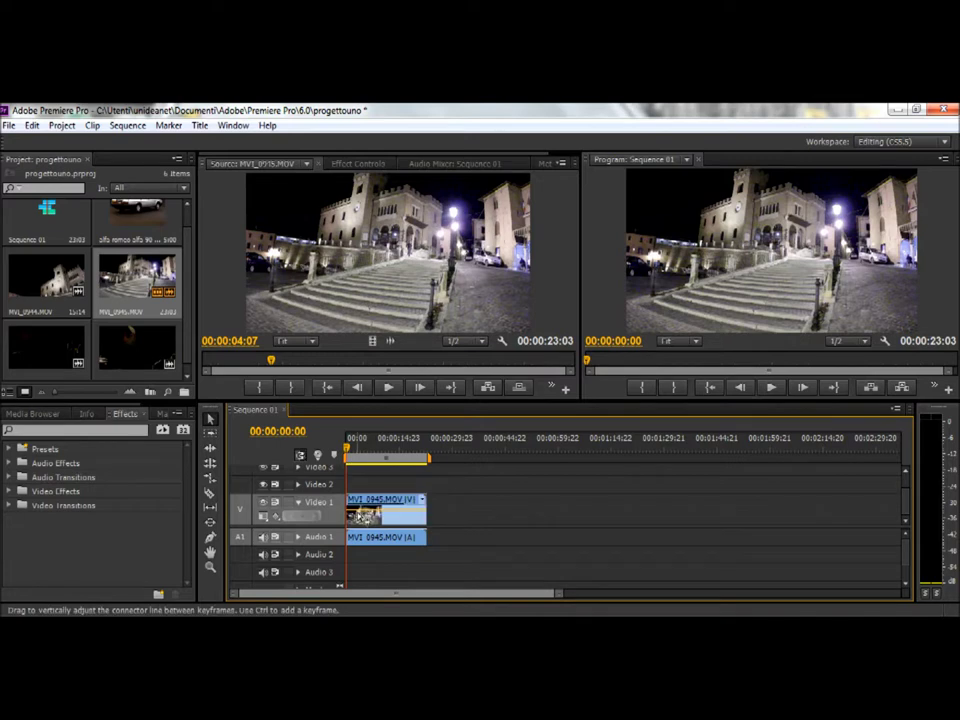
pyautogui.click(588, 378)
pyautogui.press('space')
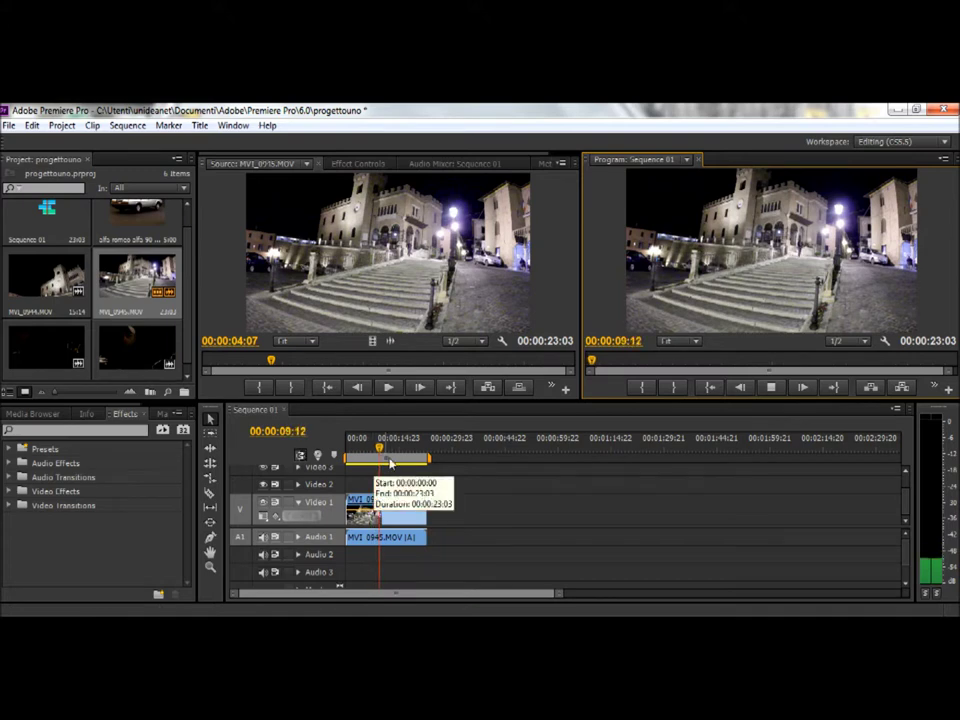
pyautogui.moveTo(407, 460); pyautogui.dragTo(383, 466)
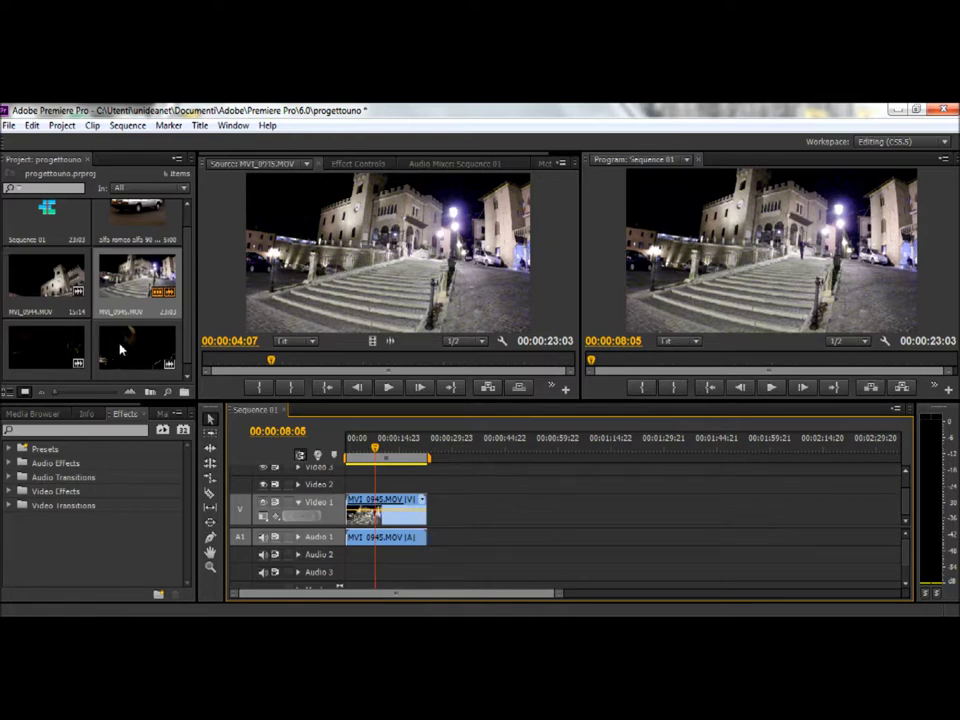
# - Add MVI_0948, MVI_0947 and the Alfa Romeo still after it on Video 1
pyautogui.moveTo(122, 349); pyautogui.dragTo(432, 517)
pyautogui.moveTo(47, 345); pyautogui.dragTo(487, 522)
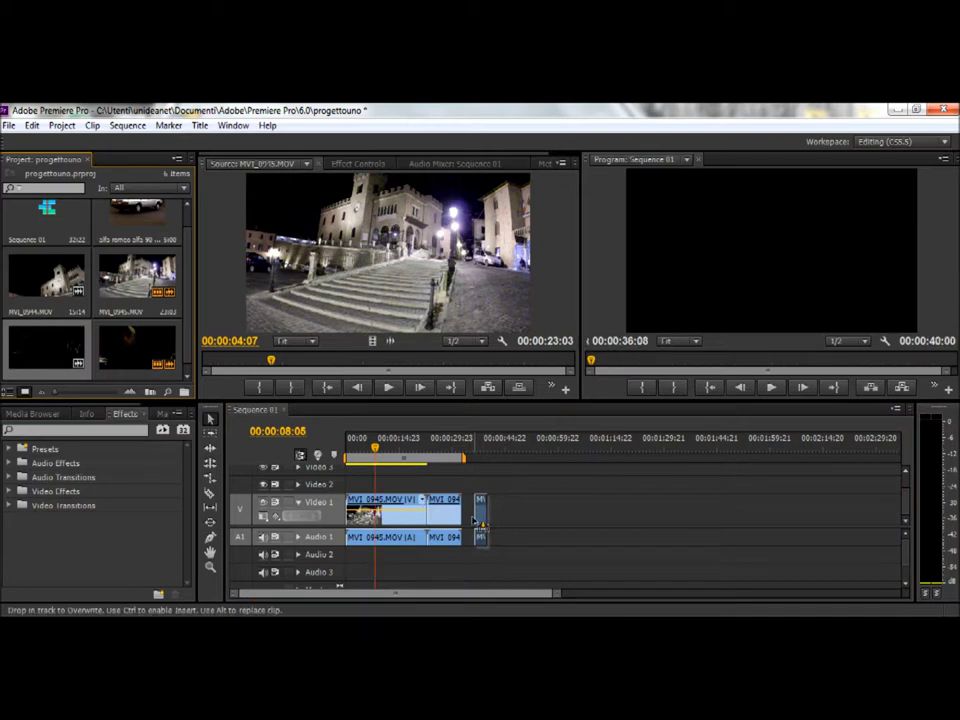
pyautogui.moveTo(487, 522); pyautogui.dragTo(443, 517)
pyautogui.moveTo(137, 215); pyautogui.dragTo(485, 515)
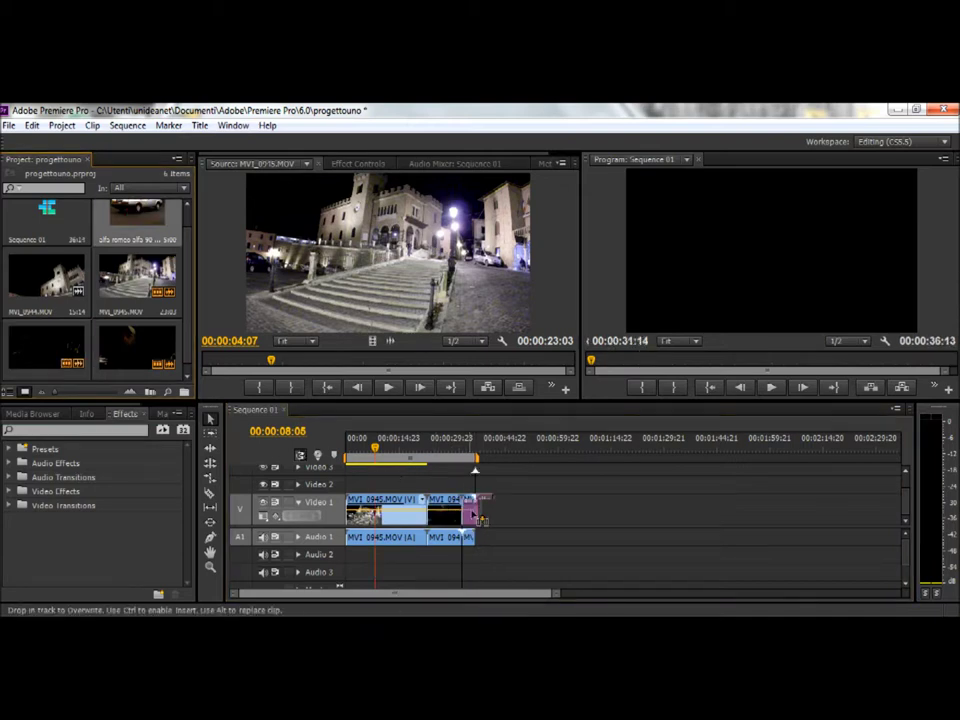
pyautogui.moveTo(420, 515); pyautogui.dragTo(472, 515)
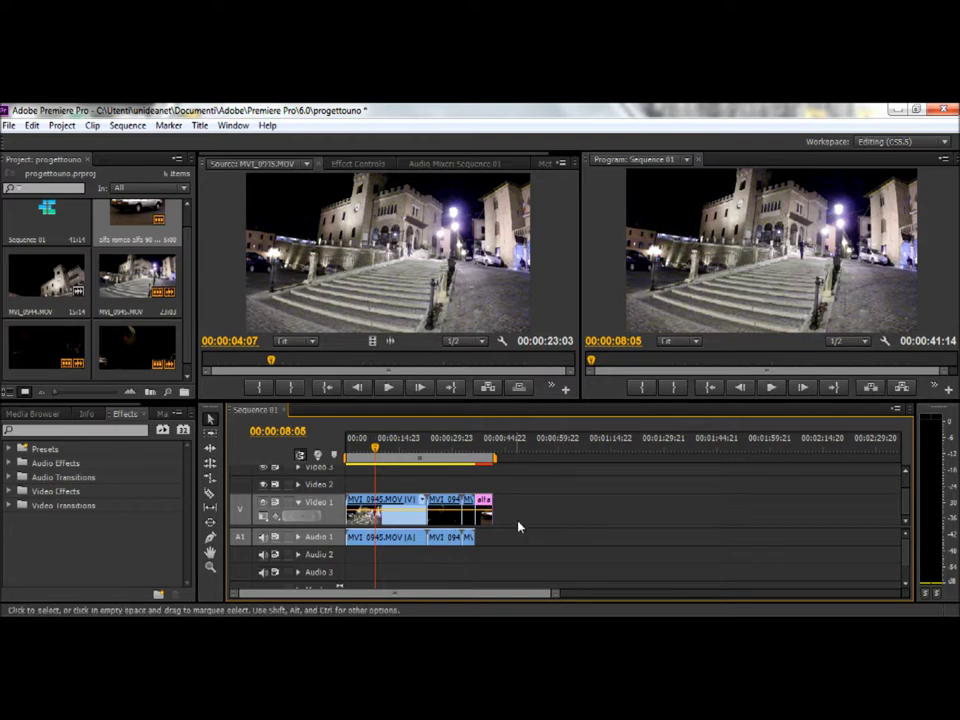
# - Zoom the timeline in on the clips around the 21-second mark
pyautogui.click(425, 459)
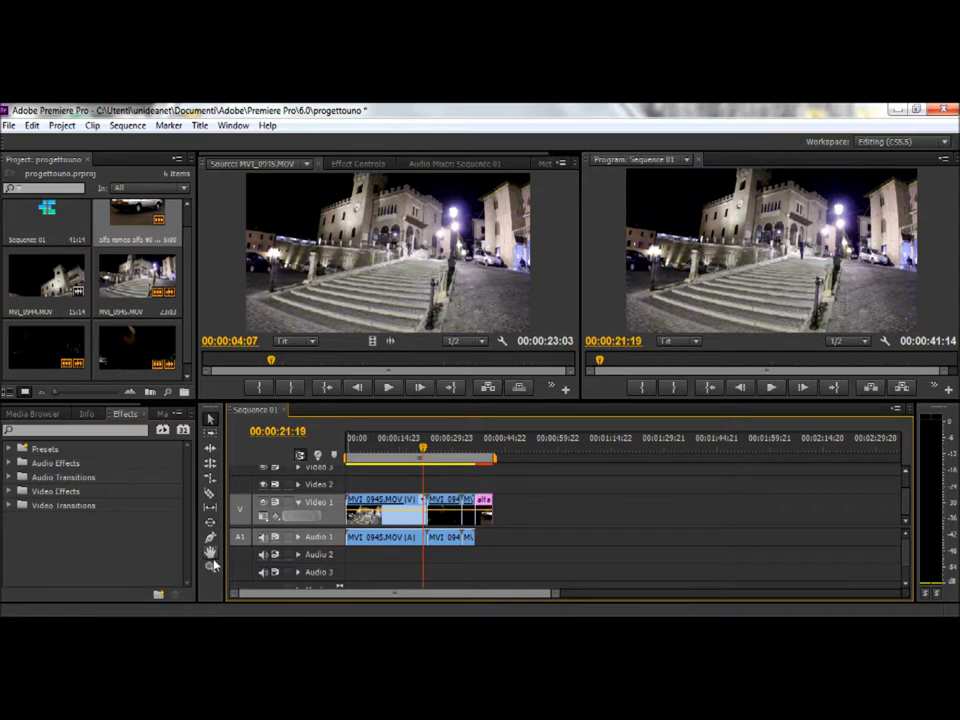
pyautogui.click(210, 567)
pyautogui.click(443, 515)
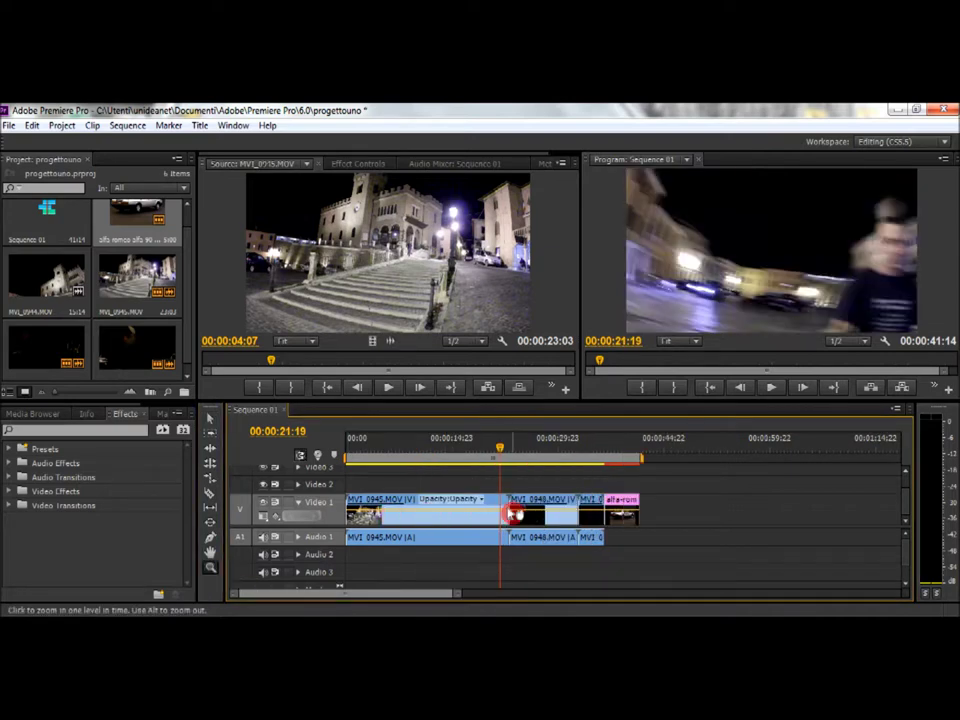
pyautogui.click(510, 512)
pyautogui.moveTo(390, 597); pyautogui.dragTo(400, 597)
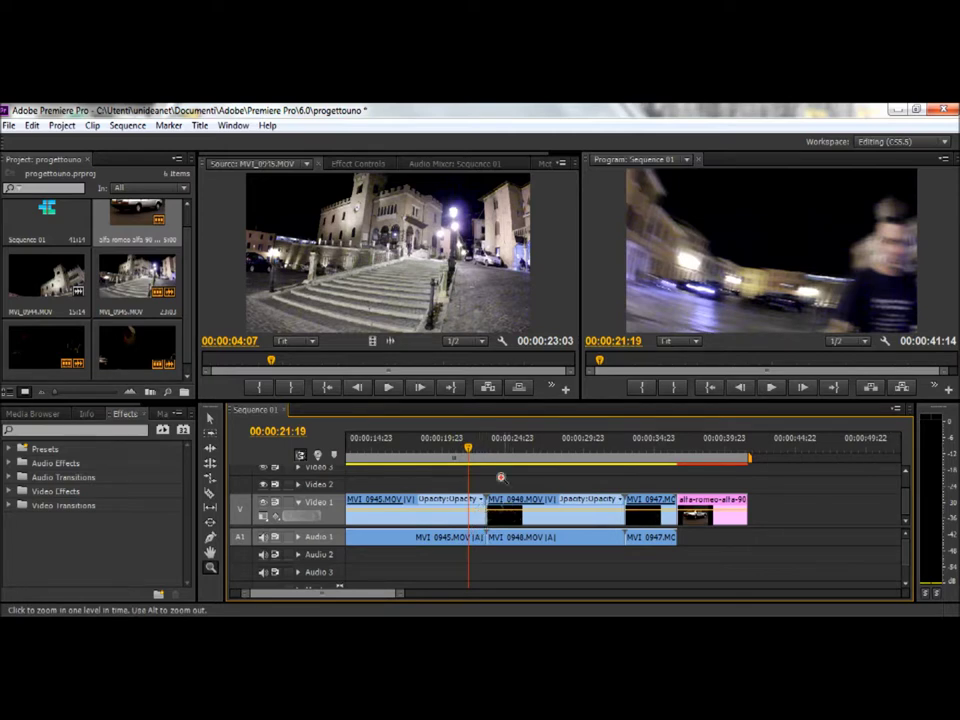
pyautogui.click(476, 462)
pyautogui.click(771, 387)
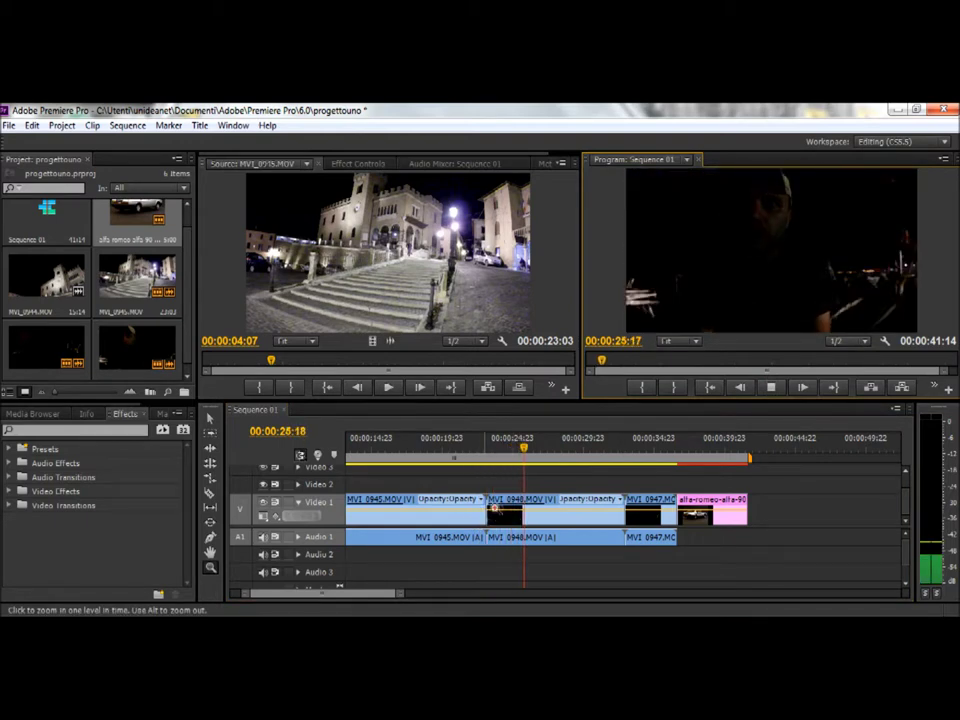
pyautogui.click(613, 462)
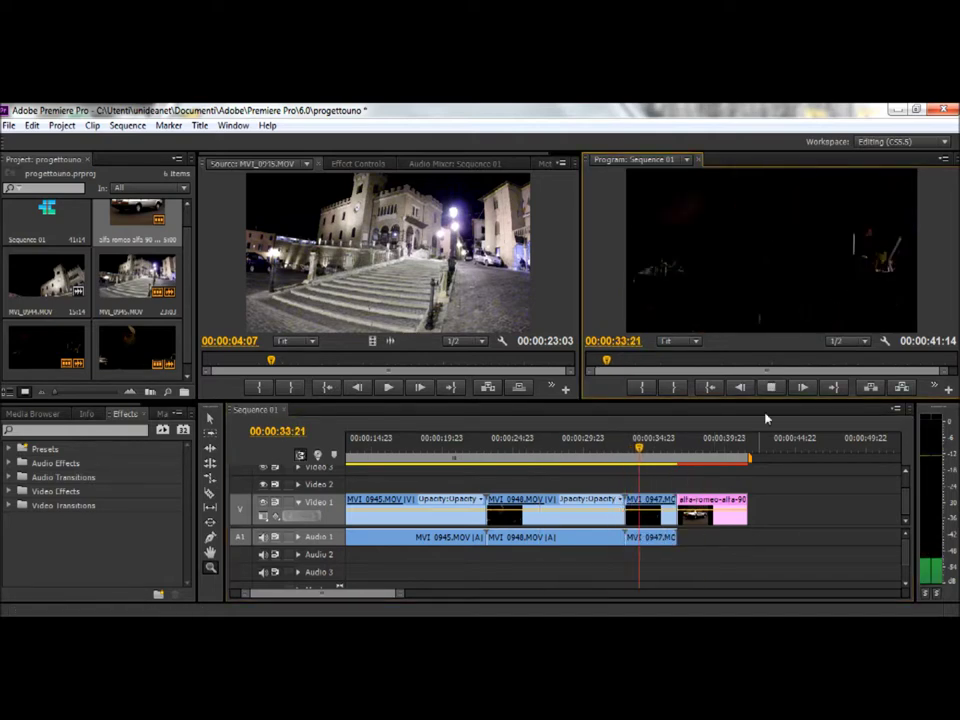
pyautogui.click(771, 389)
pyautogui.click(210, 418)
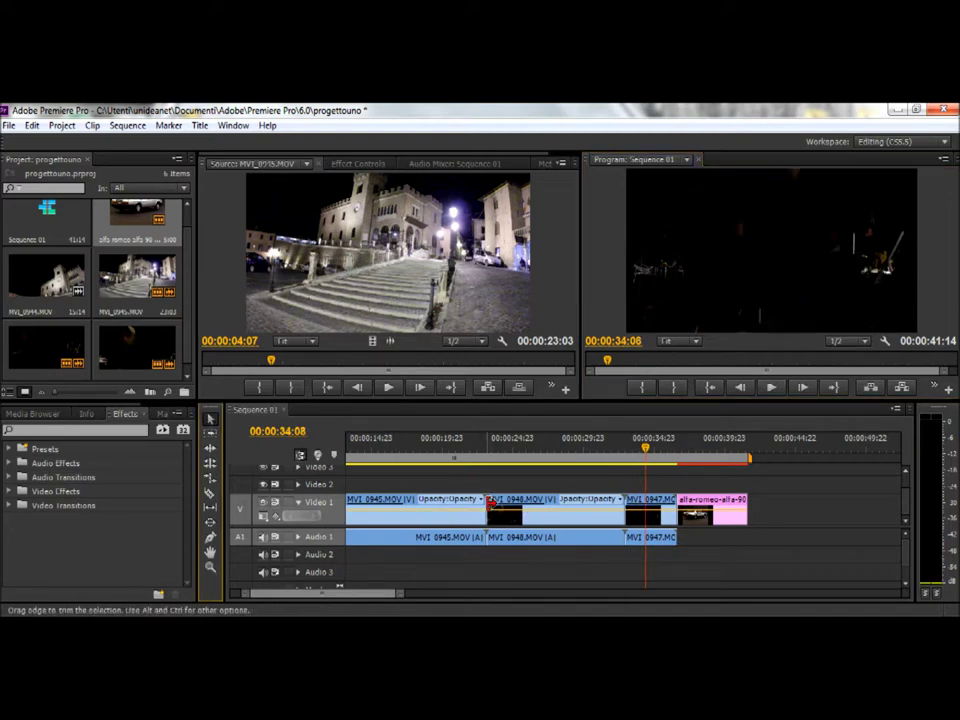
# - Shorten MVI_0945's end and butt MVI_0948 against it, trimming both of its edges
pyautogui.moveTo(489, 503)
pyautogui.mouseDown()
pyautogui.moveTo(477, 503)
pyautogui.moveTo(494, 499)
pyautogui.mouseUp()
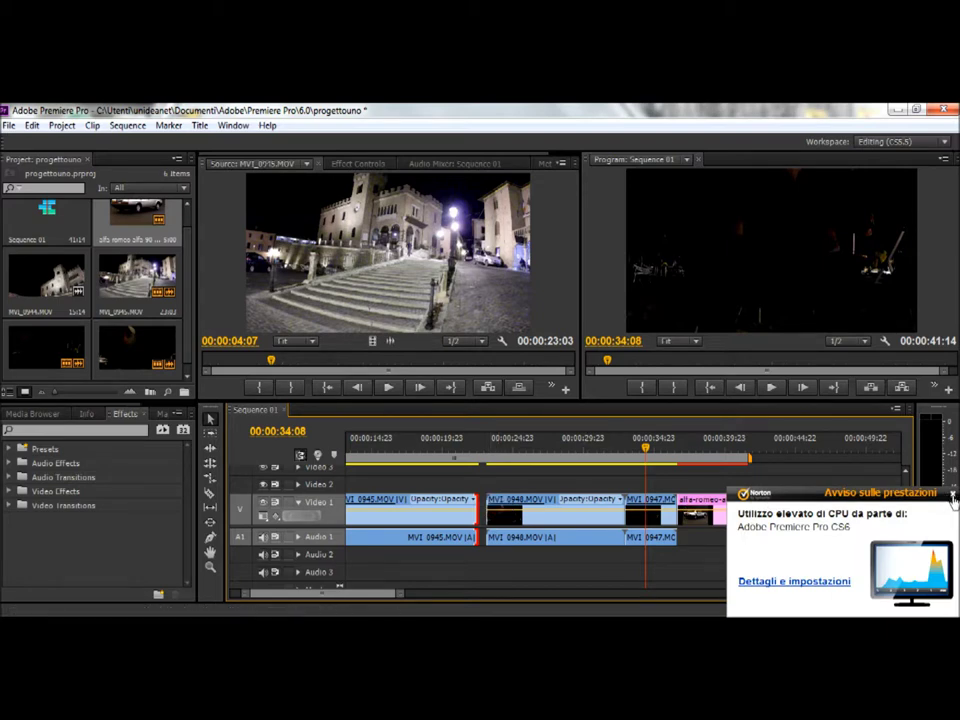
pyautogui.click(952, 493)
pyautogui.click(495, 499)
pyautogui.moveTo(542, 501); pyautogui.dragTo(553, 508)
pyautogui.moveTo(479, 506); pyautogui.dragTo(498, 505)
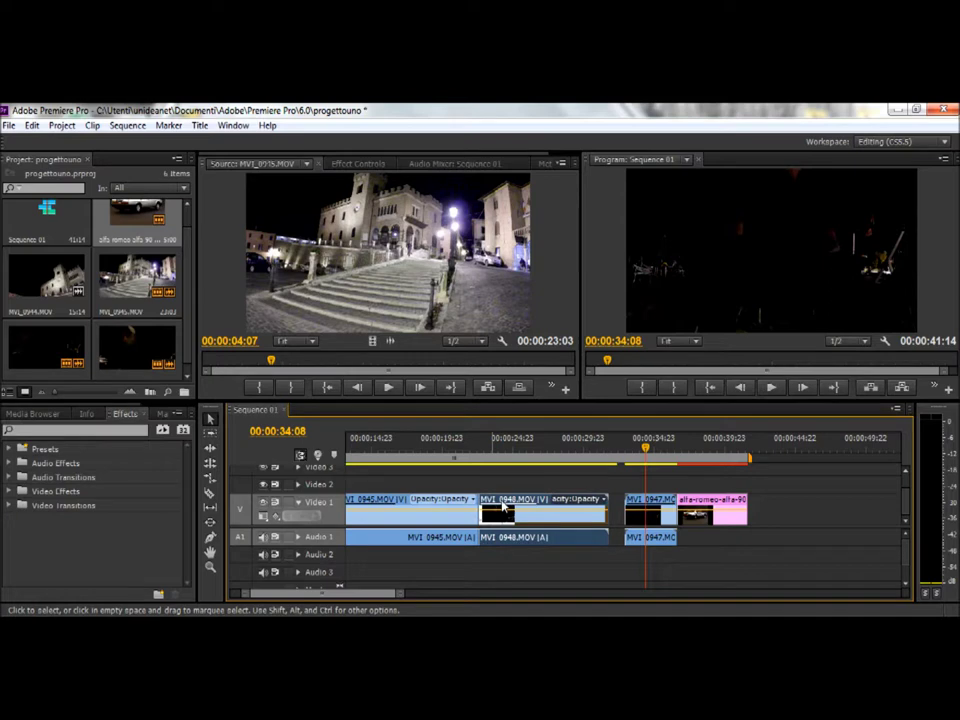
pyautogui.moveTo(607, 505); pyautogui.dragTo(619, 505)
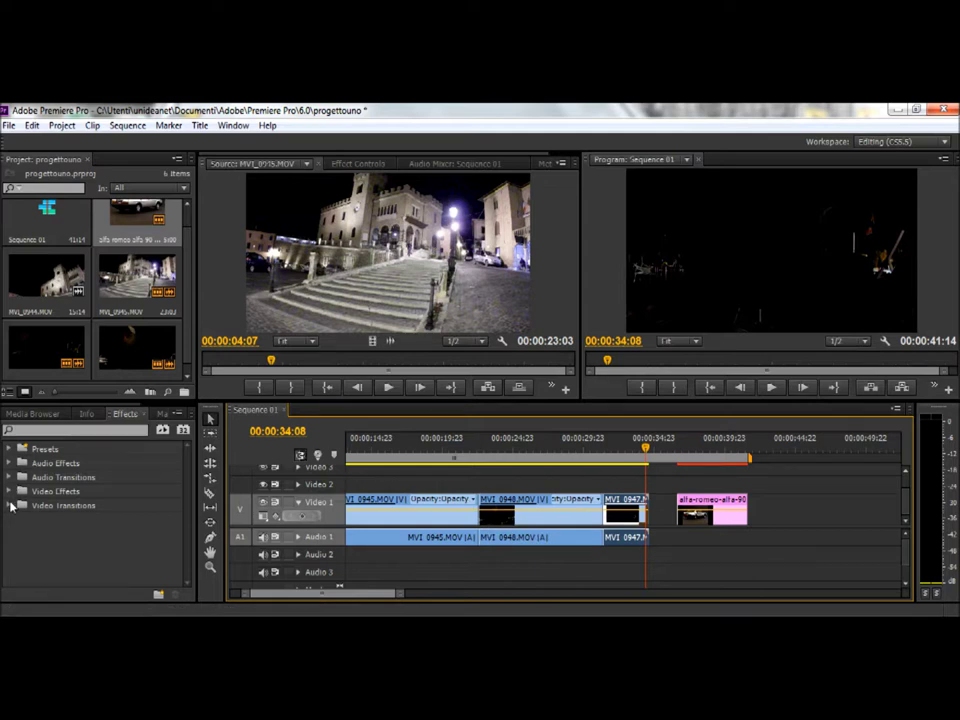
# - Expand Video Transitions > Dissolve and drag Cross Dissolve toward the MVI_0945–MVI_0948 cut
pyautogui.click(12, 506)
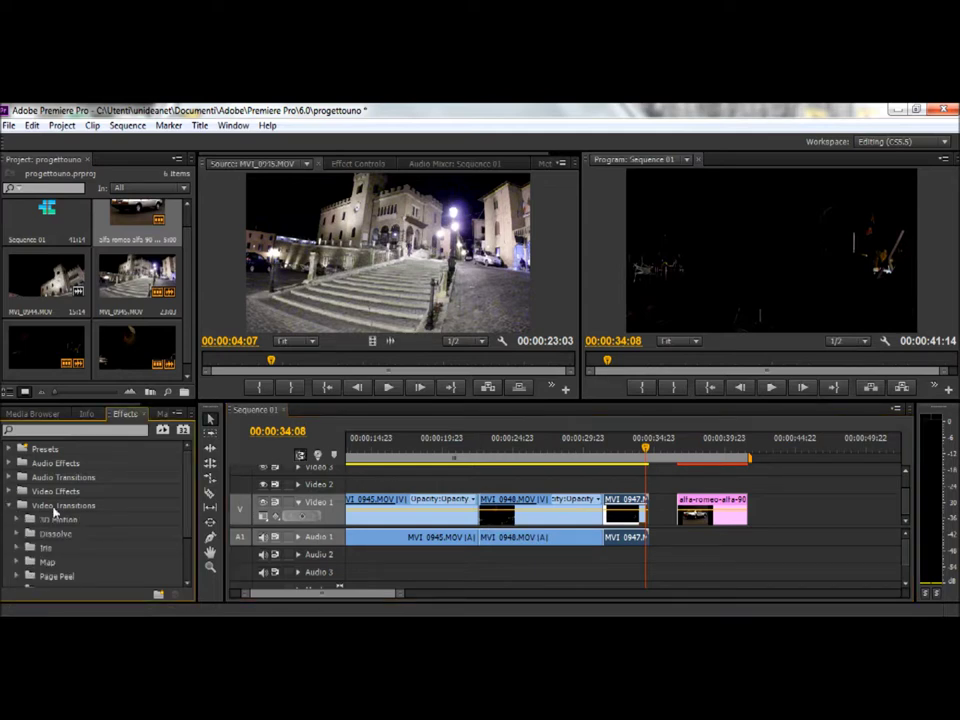
pyautogui.scroll(-1, 156, 494)
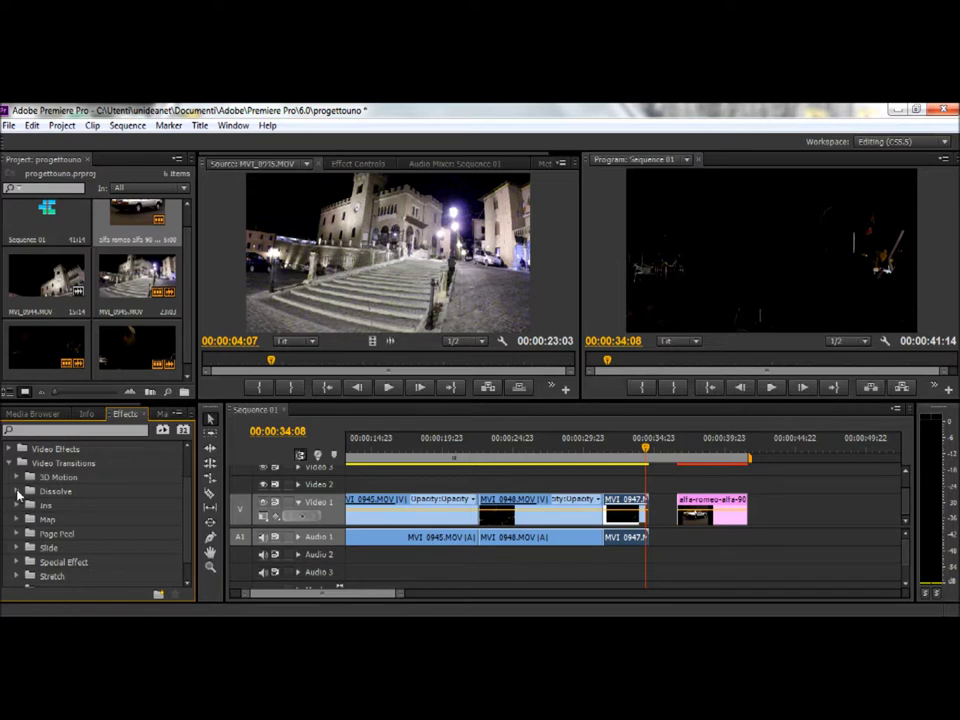
pyautogui.click(17, 493)
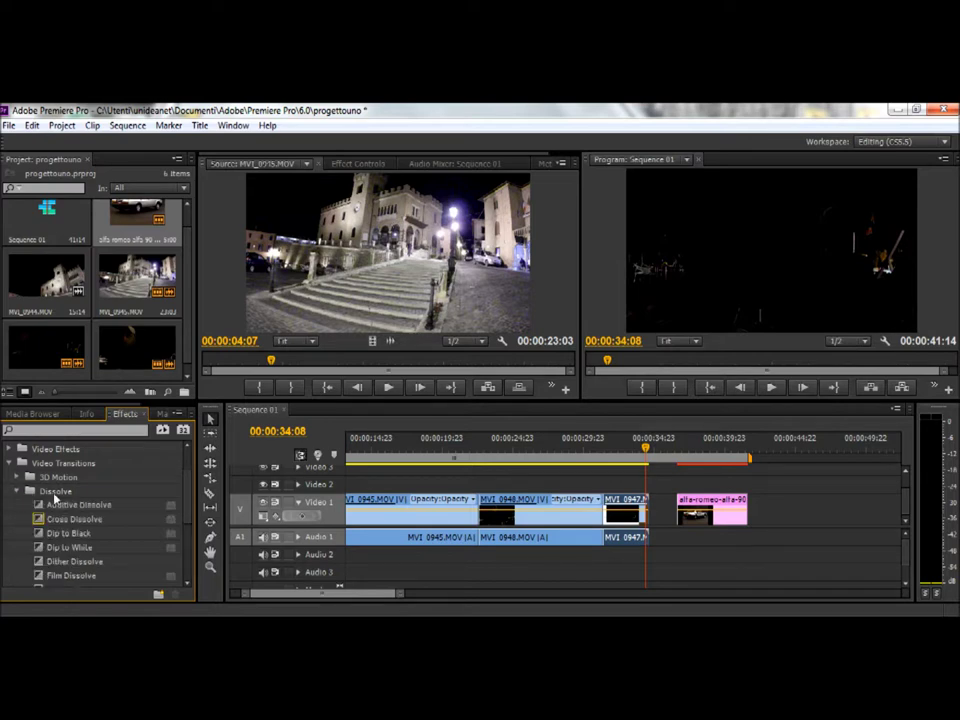
pyautogui.click(40, 522)
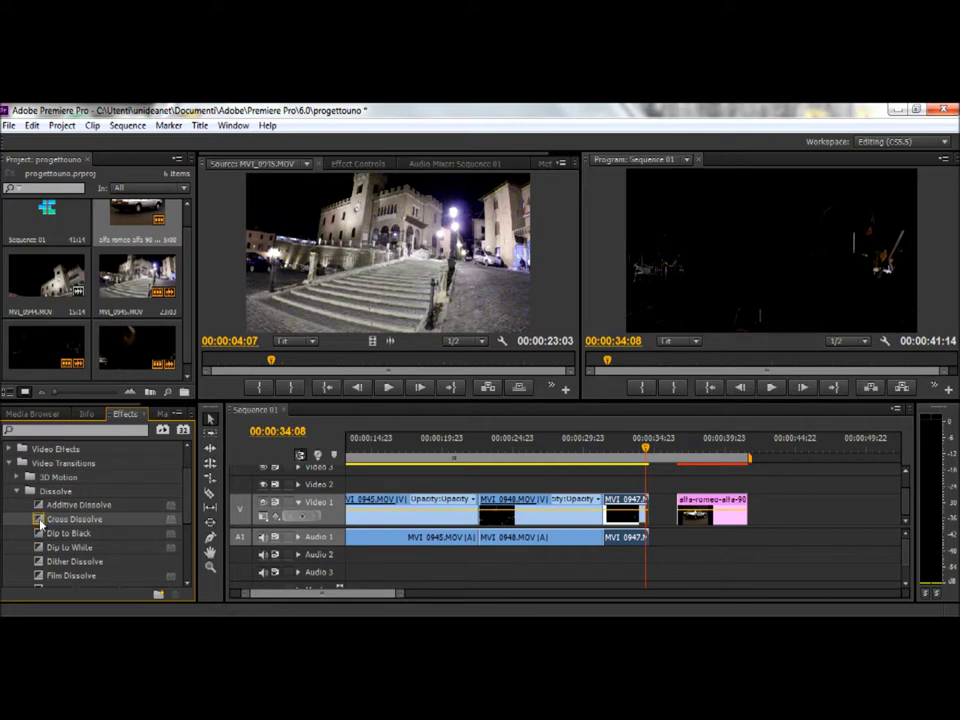
pyautogui.moveTo(40, 523); pyautogui.dragTo(492, 521)
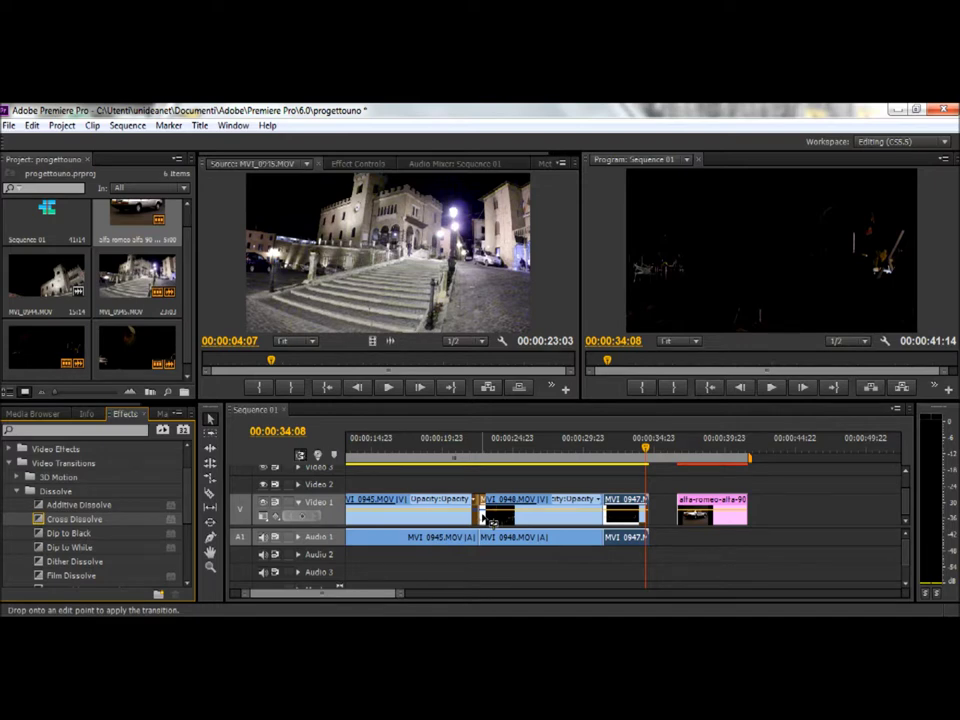
# - Apply Cross Dissolve at the MVI_0945–MVI_0948 cut and set its duration to 00:00:02:09
pyautogui.moveTo(493, 521); pyautogui.dragTo(483, 514)
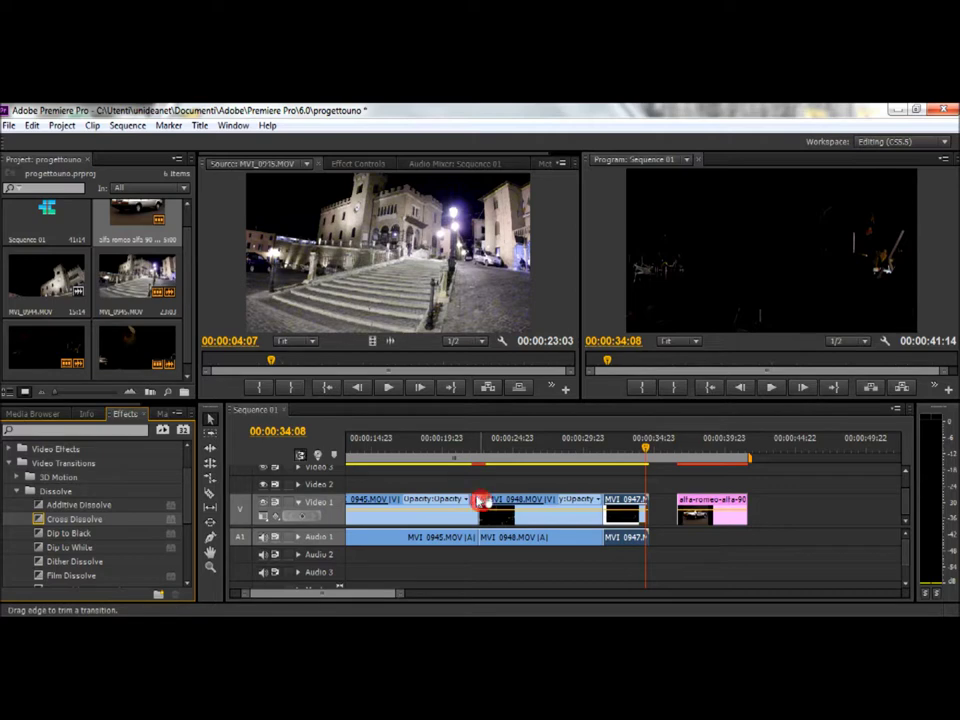
pyautogui.click(481, 501)
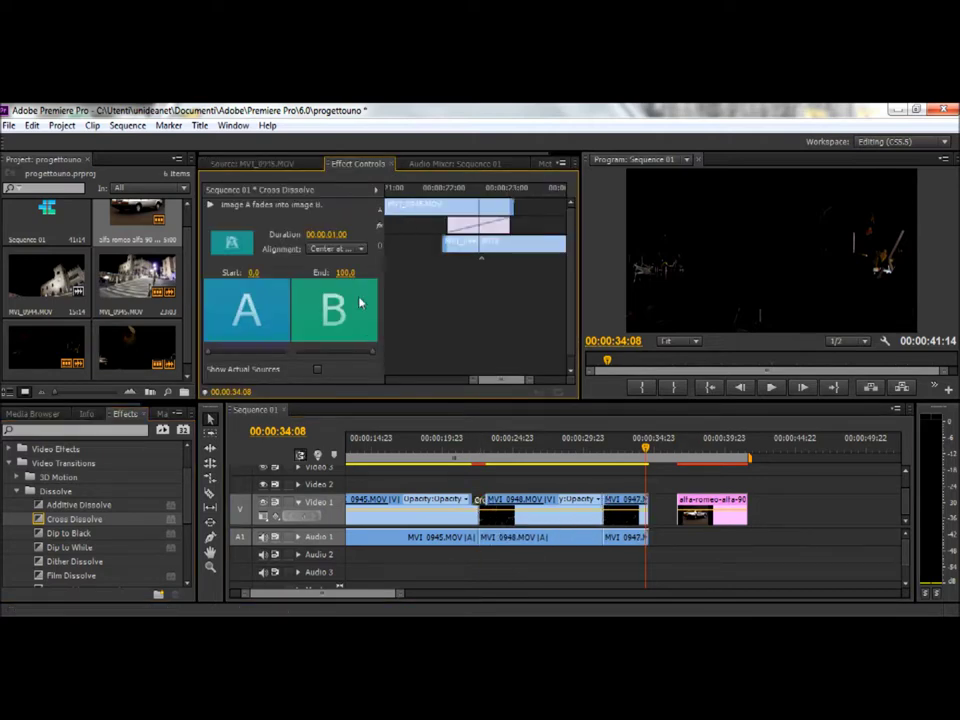
pyautogui.moveTo(337, 243); pyautogui.dragTo(380, 243)
pyautogui.moveTo(326, 234); pyautogui.dragTo(300, 234)
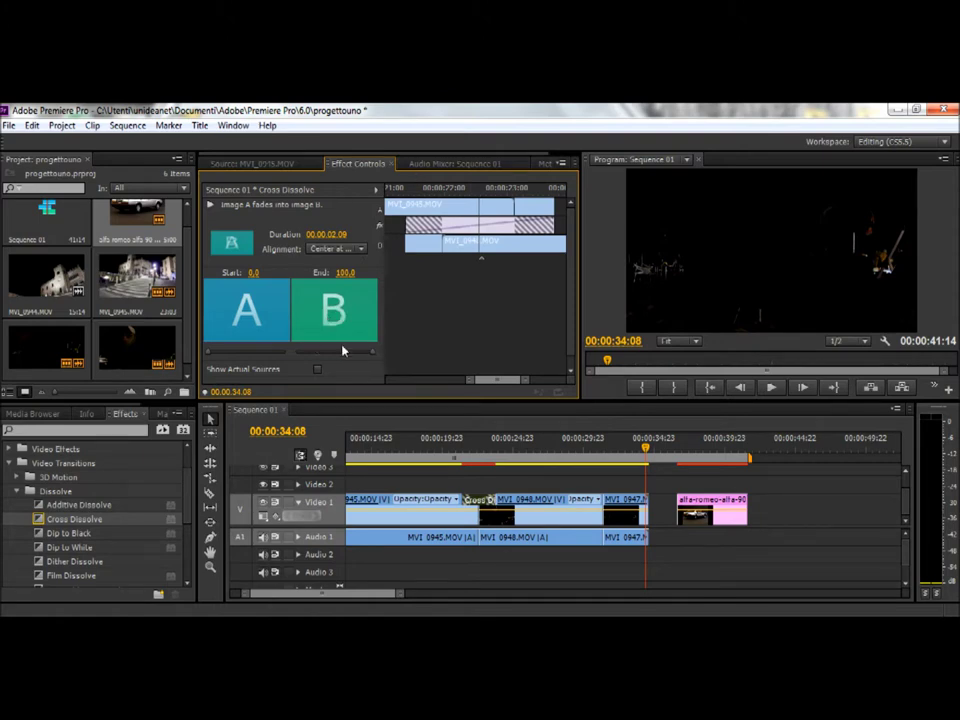
pyautogui.moveTo(212, 353)
pyautogui.mouseDown()
pyautogui.moveTo(240, 356)
pyautogui.moveTo(207, 358)
pyautogui.mouseUp()
pyautogui.click(455, 455)
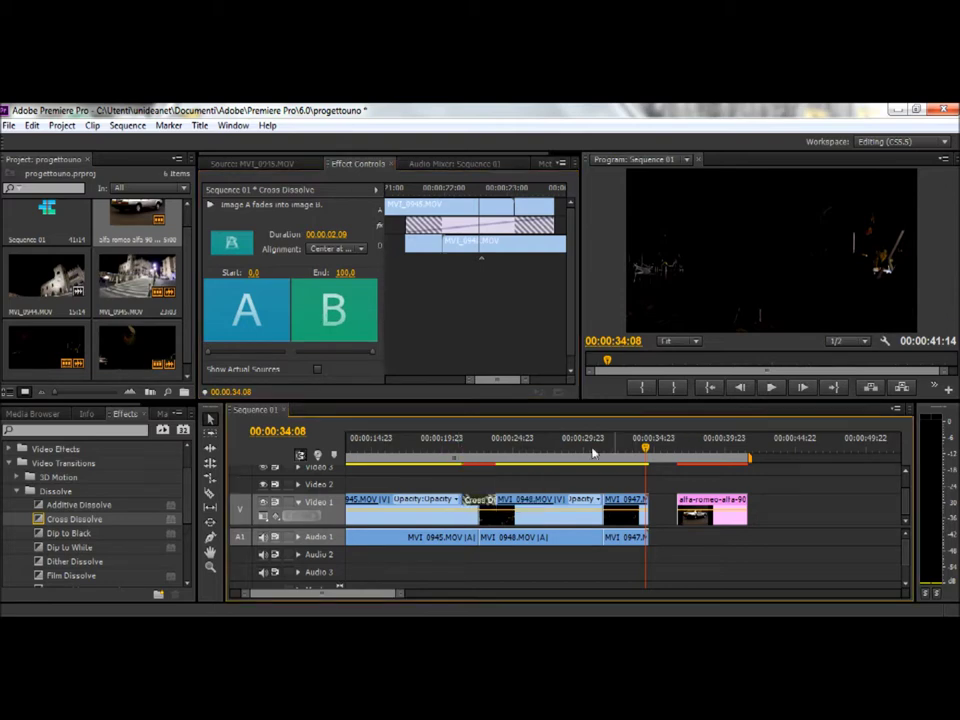
pyautogui.click(443, 450)
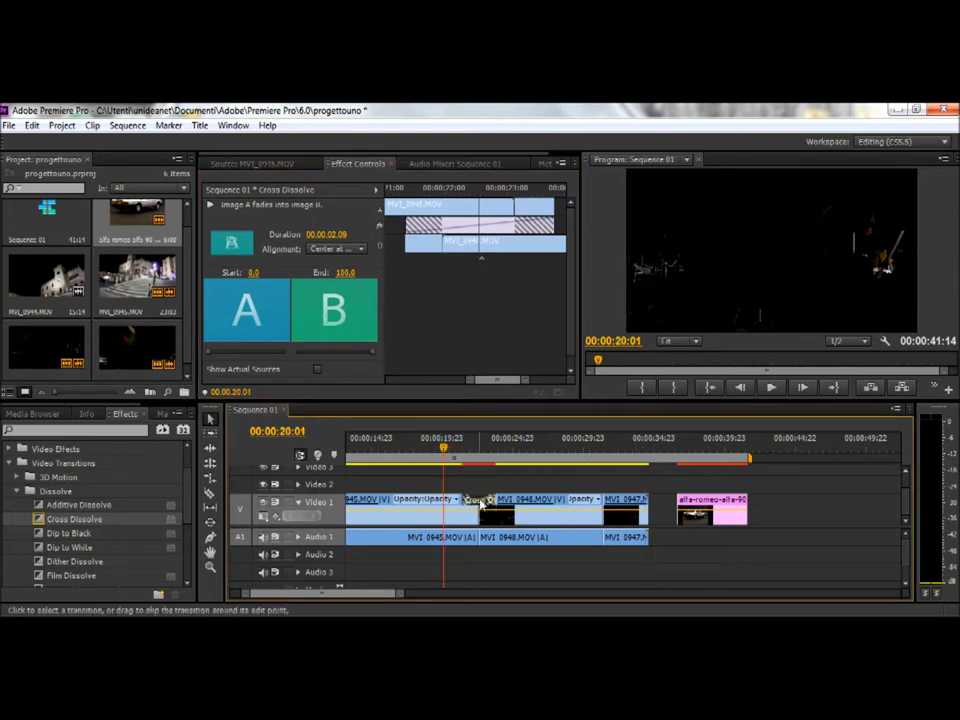
pyautogui.click(780, 388)
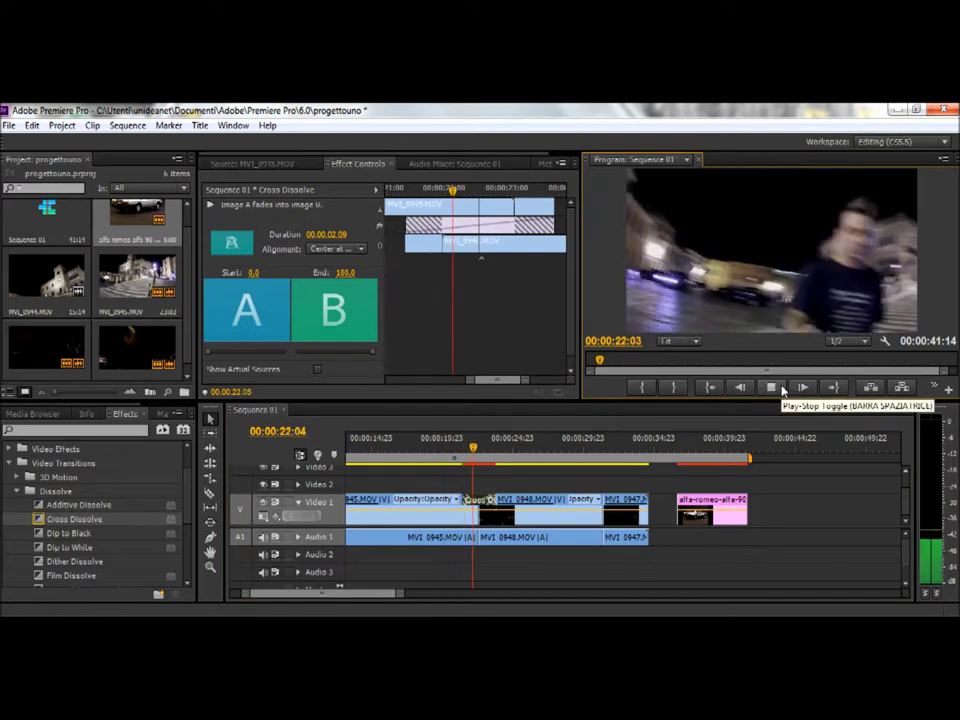
pyautogui.click(783, 390)
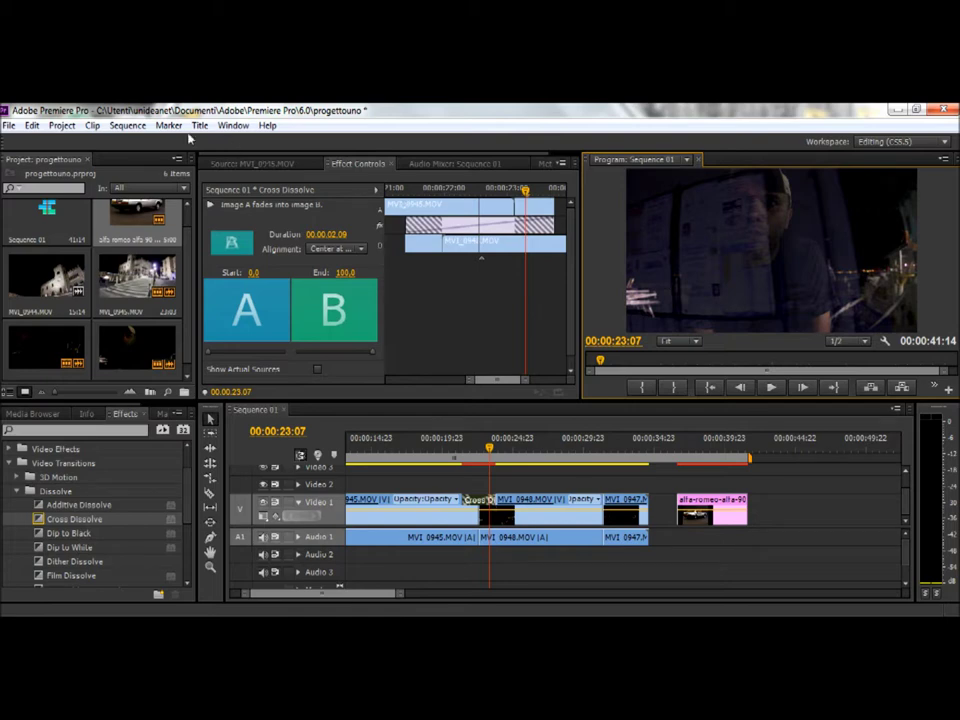
pyautogui.click(130, 126)
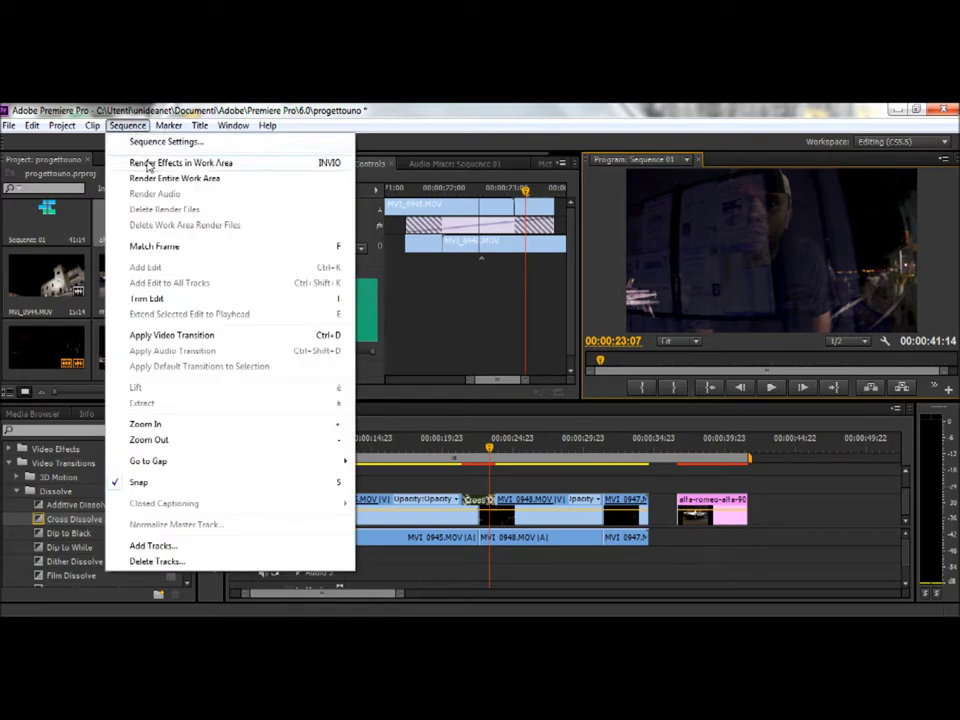
# - Render the work-area effects, then play Sequence 01 from about 20 seconds and stop it
pyautogui.click(157, 166)
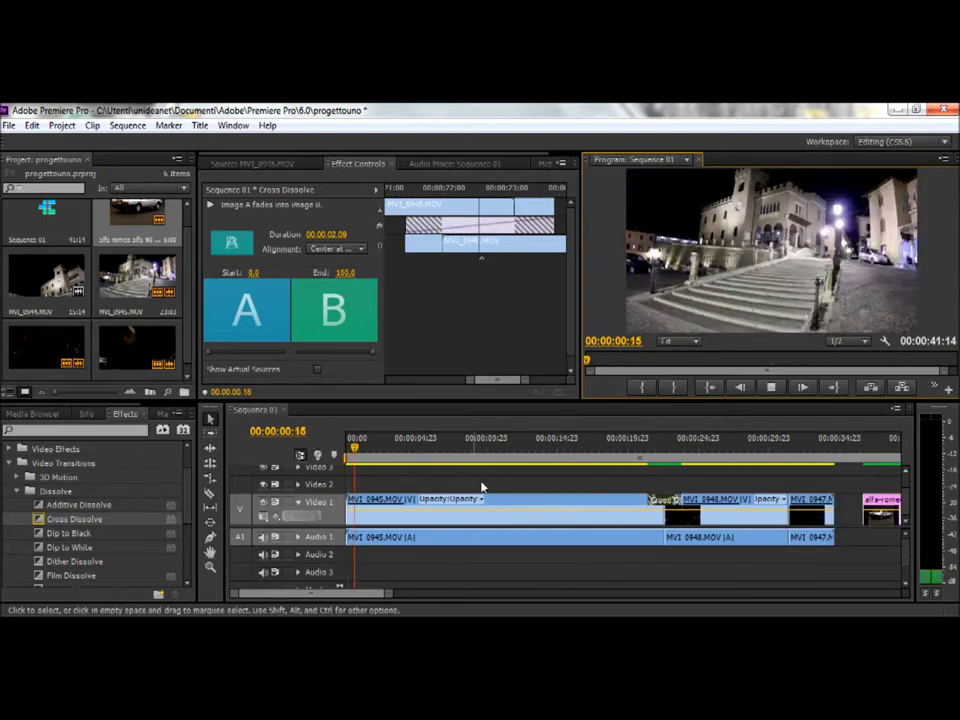
pyautogui.click(626, 442)
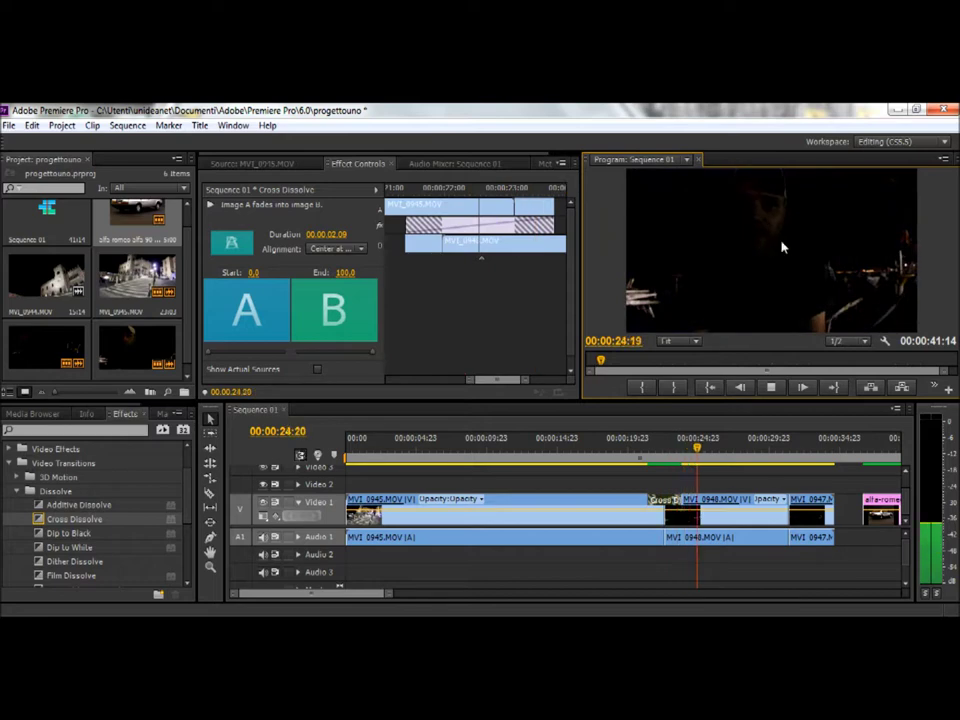
pyautogui.press('space')
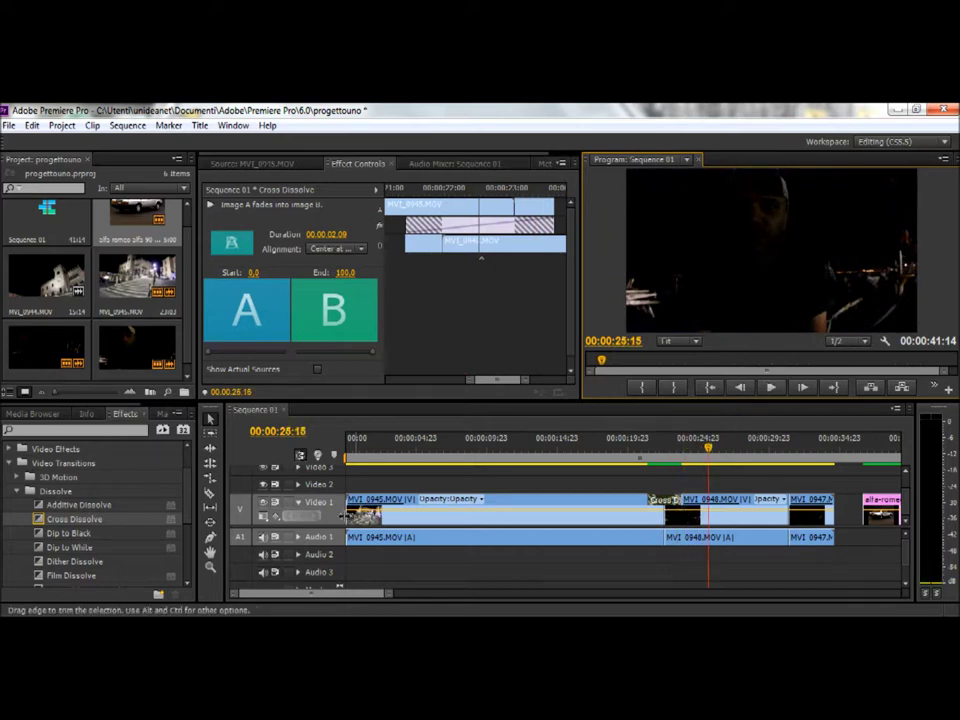
# - Drop a Cross Dissolve on the MVI_0948/MVI_0947 cut and lengthen its duration
pyautogui.moveTo(88, 519); pyautogui.dragTo(788, 500)
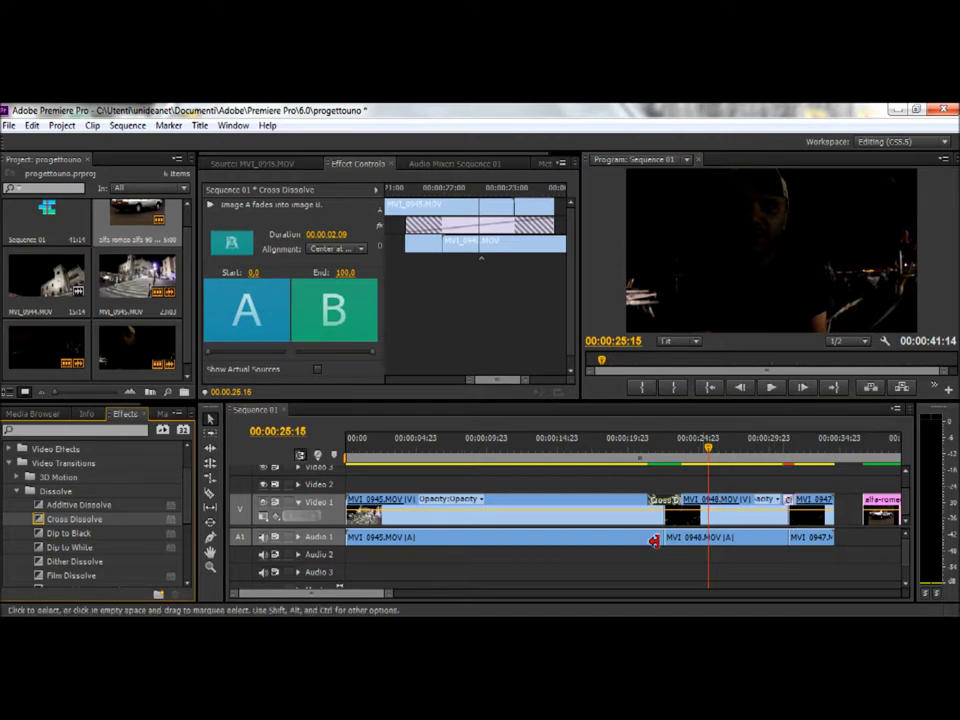
pyautogui.scroll(-5, 383, 596)
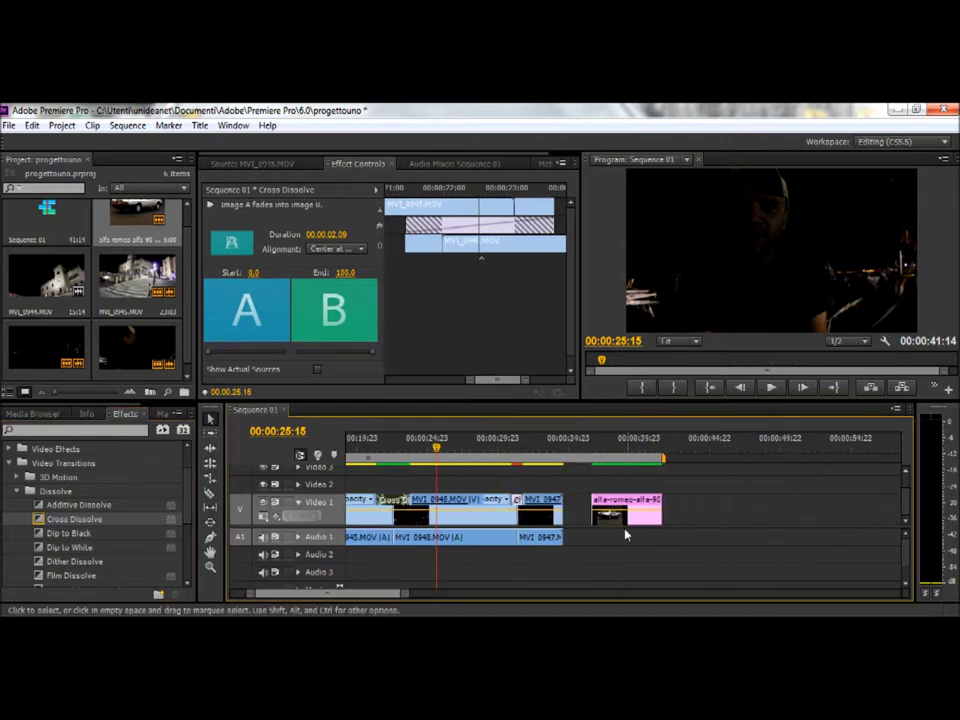
pyautogui.click(518, 506)
pyautogui.moveTo(340, 237); pyautogui.dragTo(365, 237)
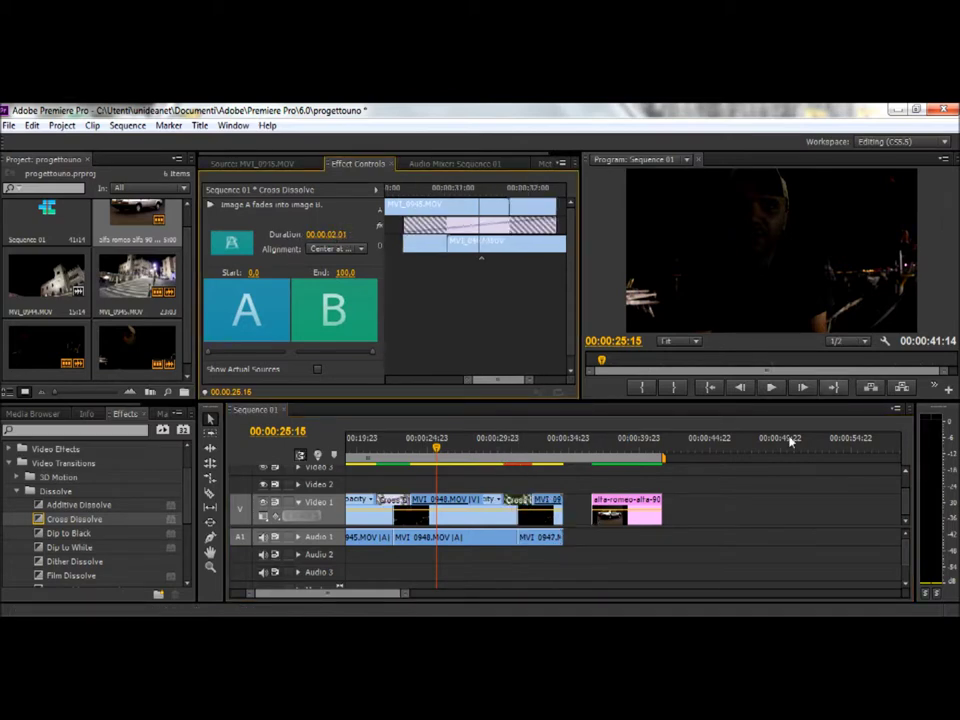
# - Butt the alfa-romeo still against MVI_0947, try a Cross Dissolve there, then undo it
pyautogui.moveTo(641, 507); pyautogui.dragTo(613, 507)
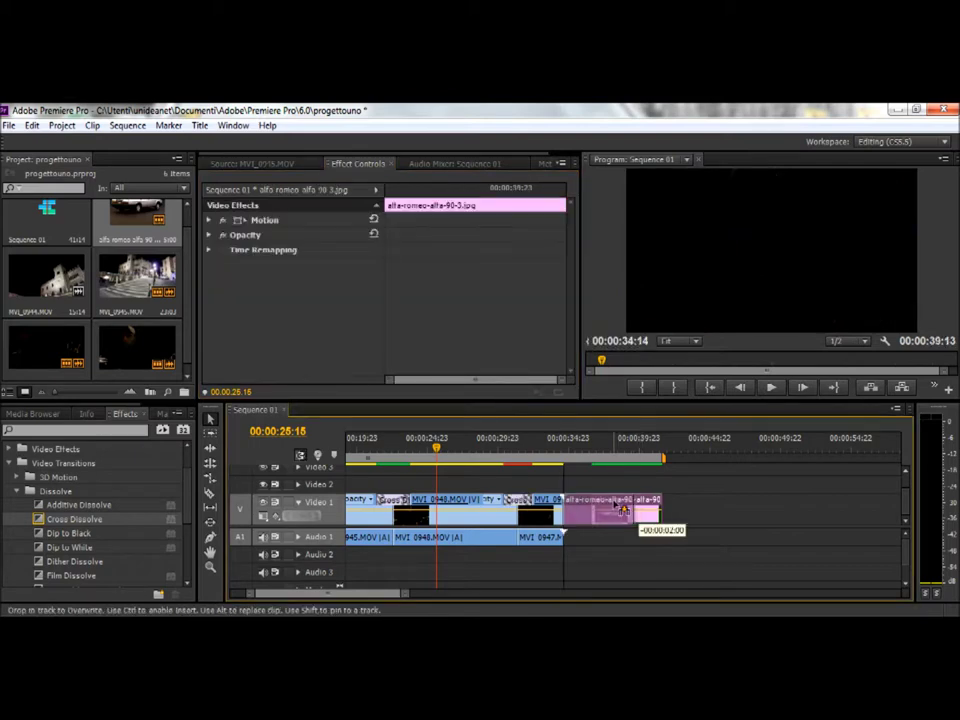
pyautogui.moveTo(62, 519); pyautogui.dragTo(555, 505)
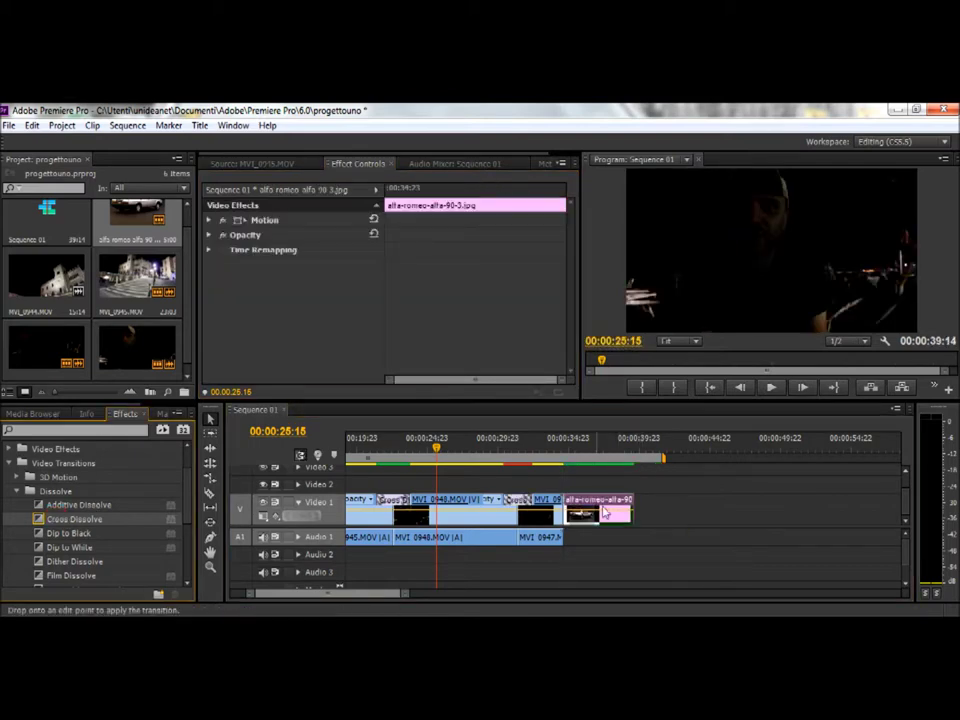
pyautogui.moveTo(556, 503); pyautogui.dragTo(557, 503)
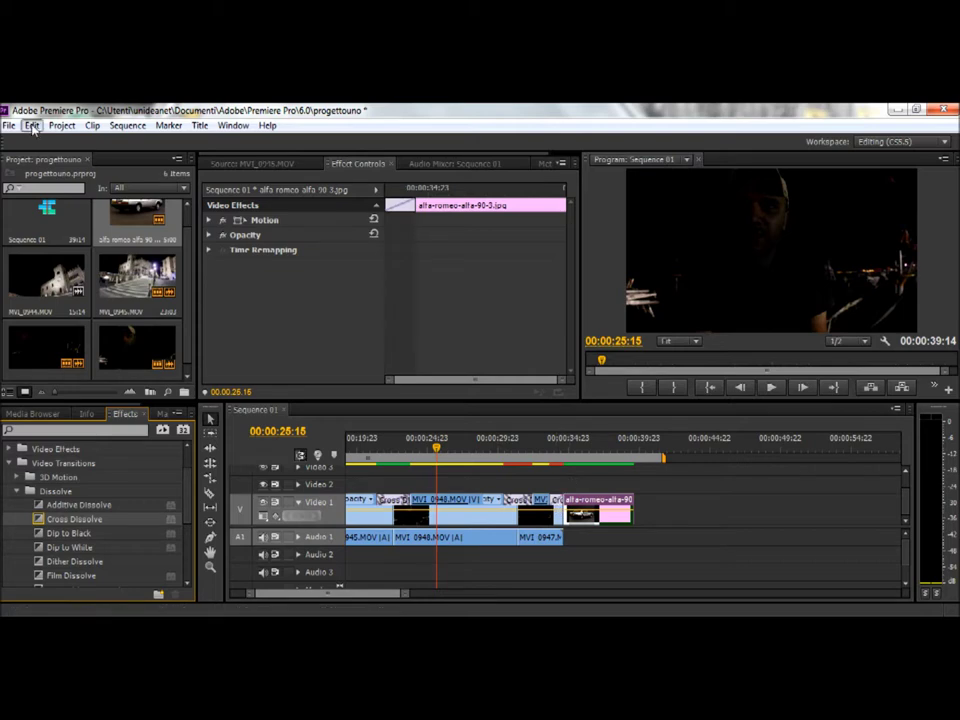
pyautogui.click(33, 126)
pyautogui.click(40, 139)
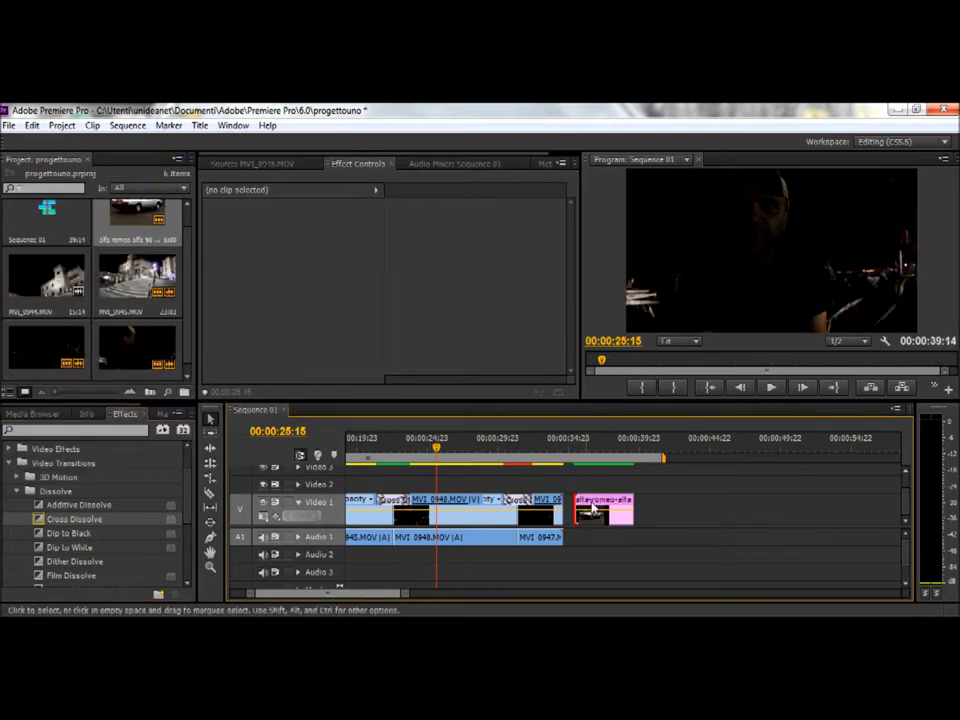
# - Reposition the alfa-romeo still after MVI_0947, add a Cross Dissolve into it, and move the playhead to 00:00:29:11
pyautogui.moveTo(579, 508)
pyautogui.mouseDown()
pyautogui.moveTo(589, 510)
pyautogui.moveTo(579, 508)
pyautogui.mouseUp()
pyautogui.moveTo(74, 519); pyautogui.dragTo(578, 511)
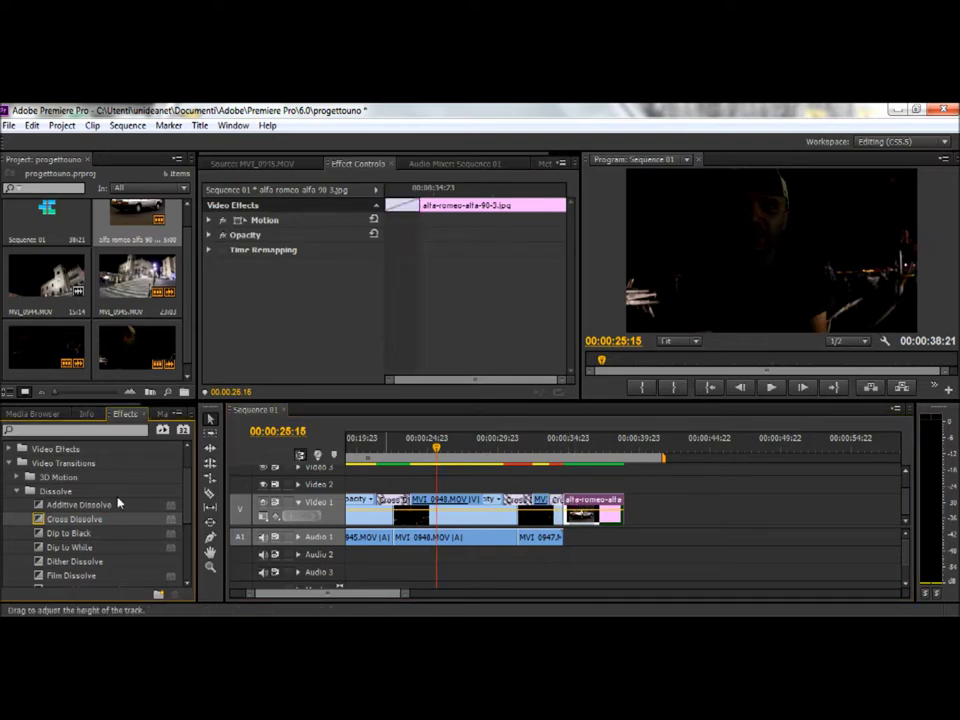
pyautogui.moveTo(74, 519)
pyautogui.mouseDown()
pyautogui.moveTo(457, 507)
pyautogui.moveTo(430, 381)
pyautogui.mouseUp()
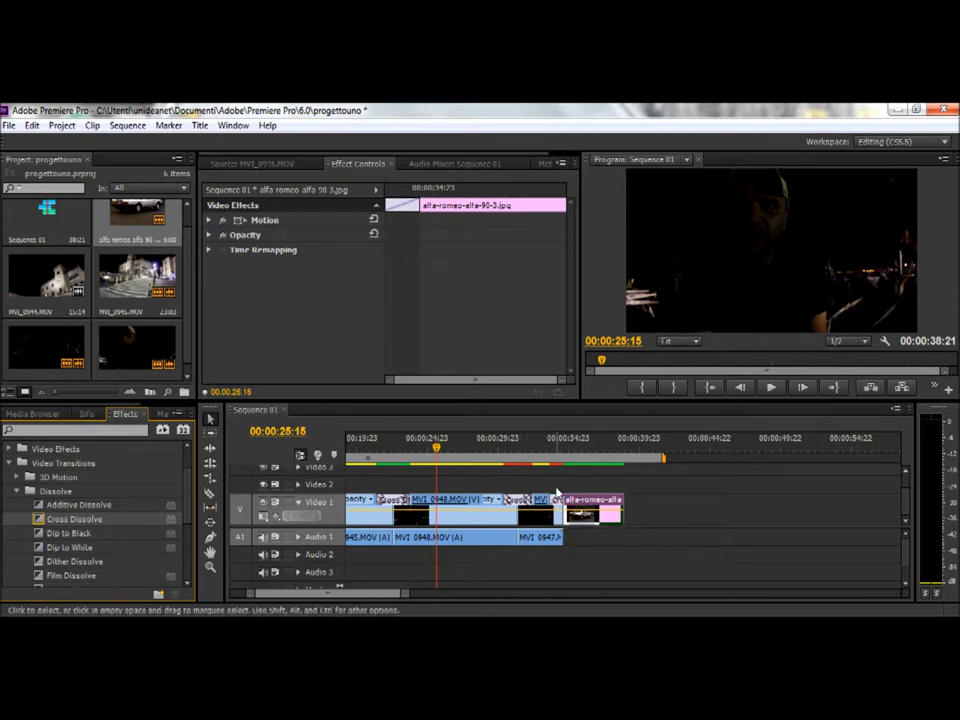
pyautogui.click(491, 466)
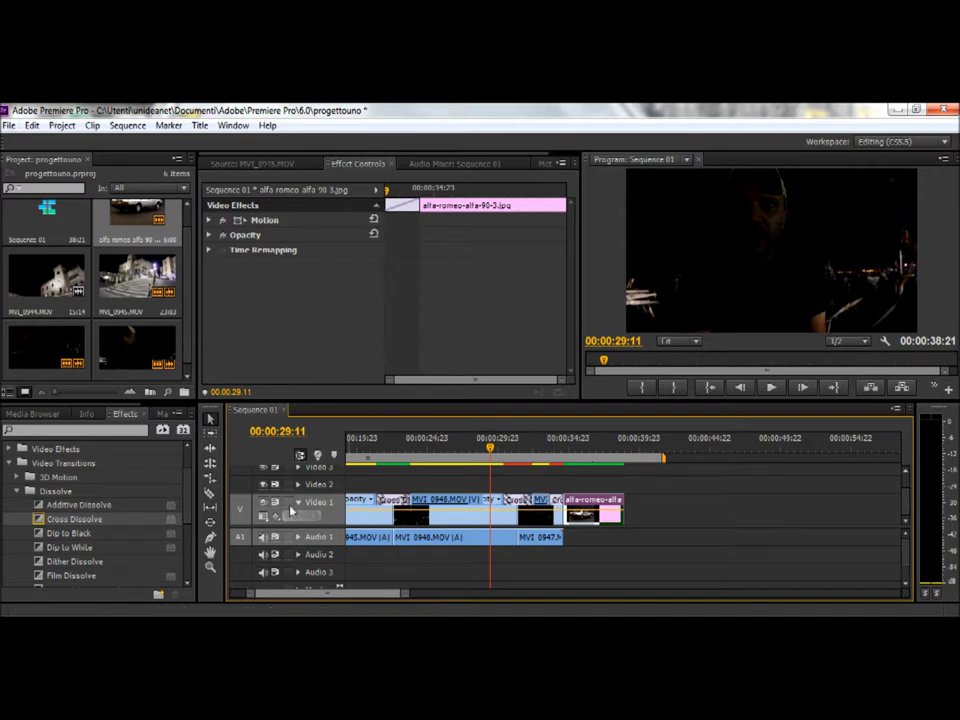
# - Collapse Video Transitions and expand Audio Transitions > Crossfade in the Effects panel
pyautogui.moveTo(189, 515); pyautogui.dragTo(187, 482)
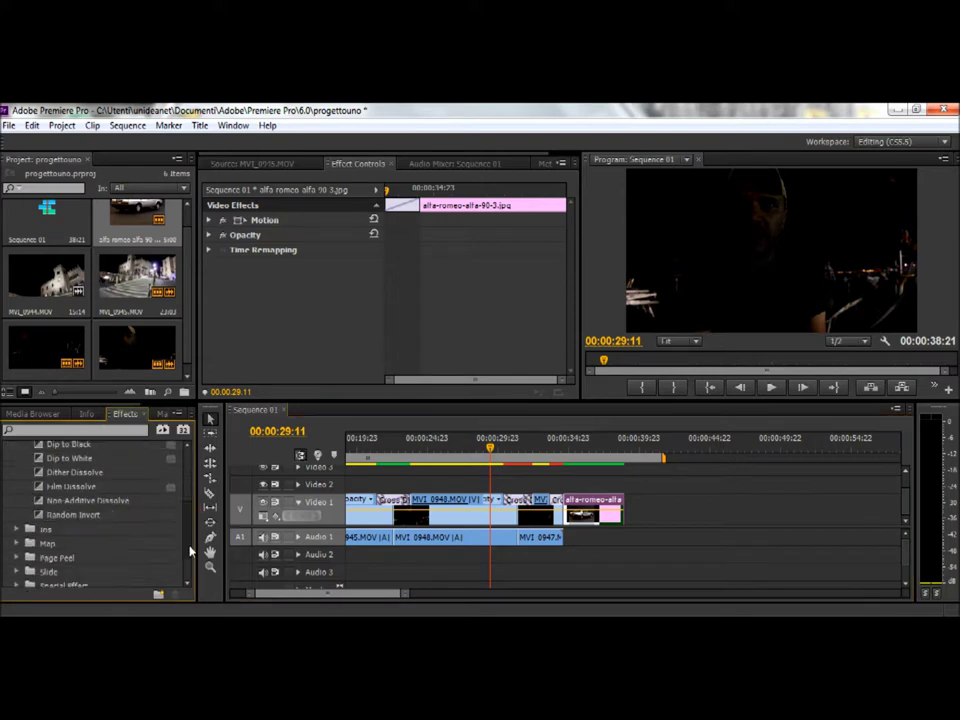
pyautogui.click(20, 506)
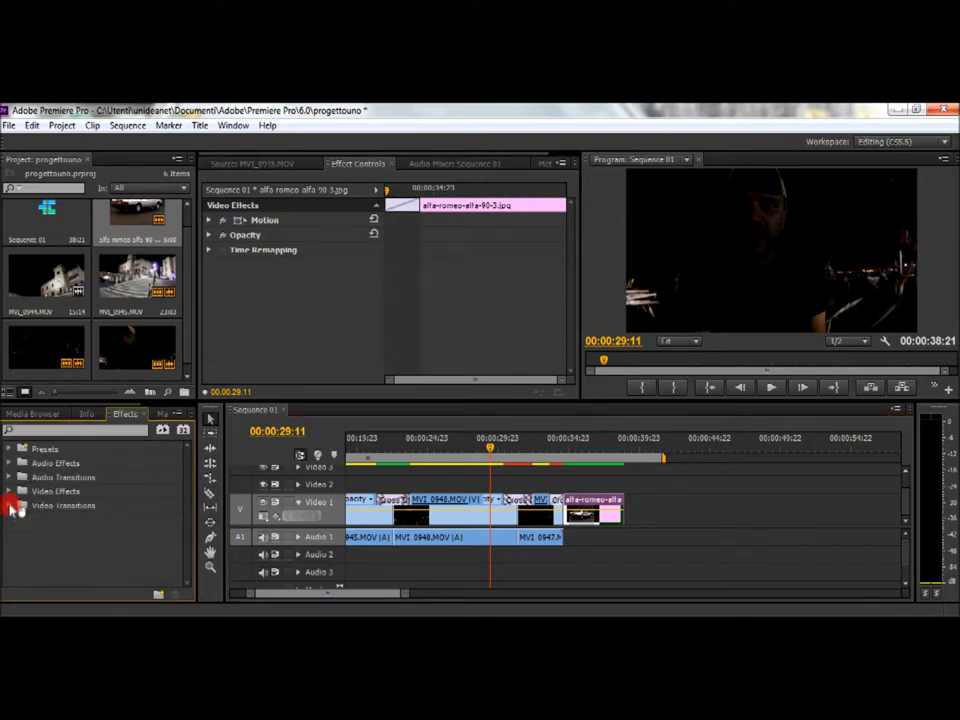
pyautogui.click(11, 463)
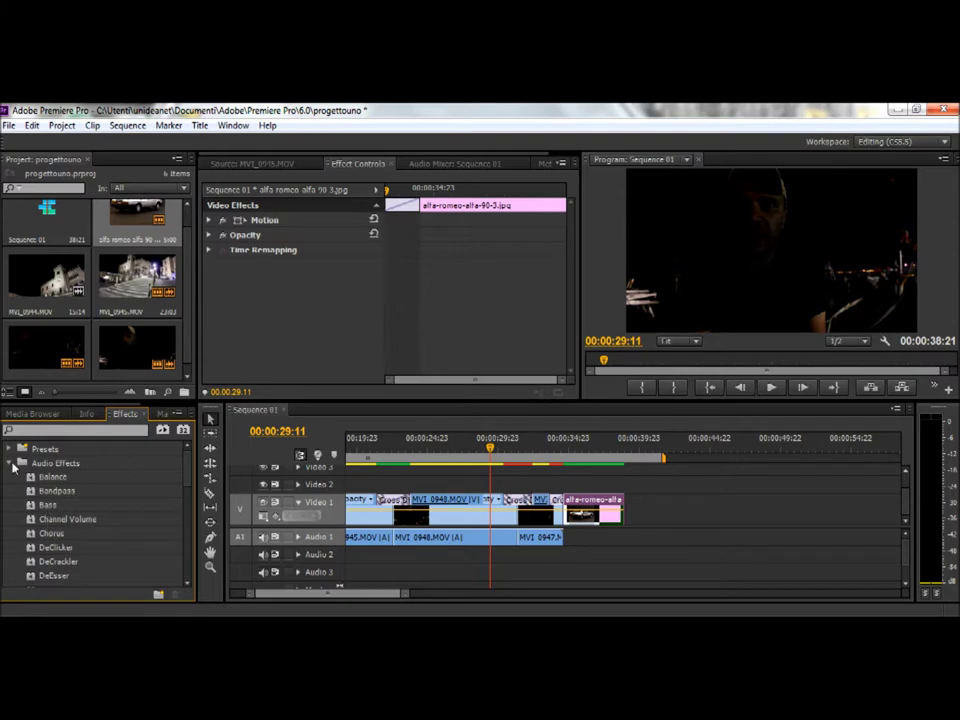
pyautogui.click(10, 463)
pyautogui.click(11, 477)
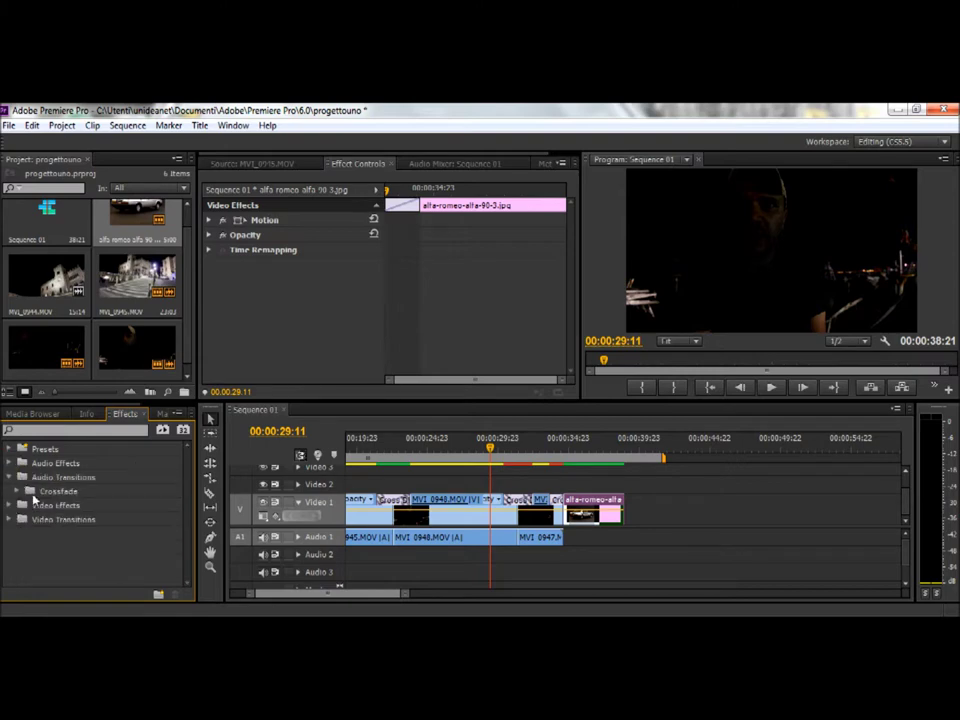
pyautogui.click(20, 491)
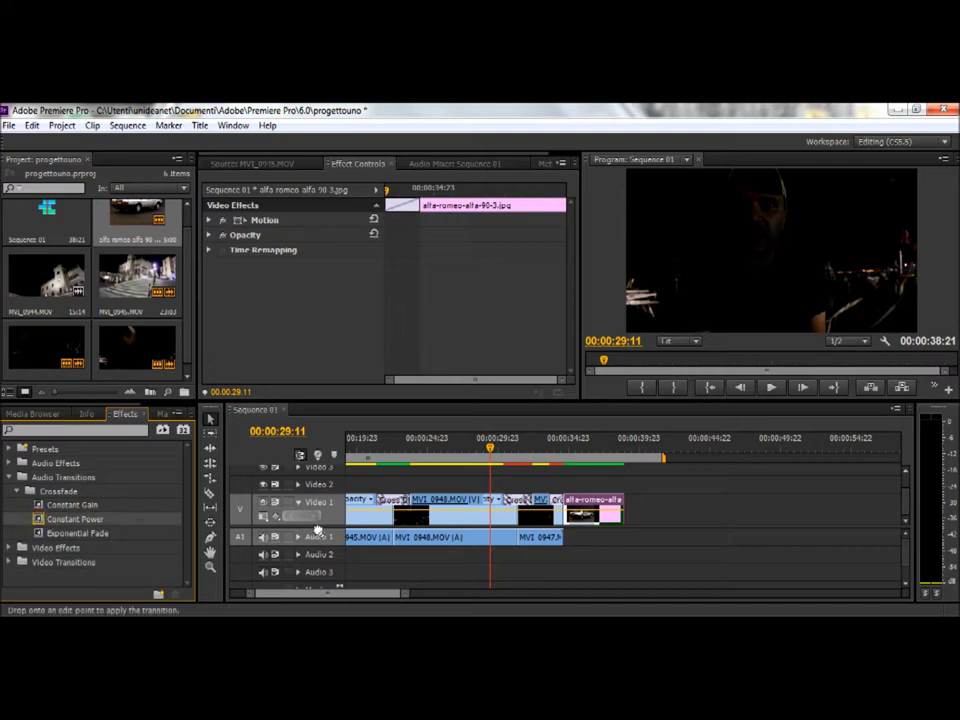
# - Drop Constant Power crossfades on the MVI_0945/MVI_0948 and MVI_0948/MVI_0947 cuts on Audio 1
pyautogui.moveTo(38, 521); pyautogui.dragTo(392, 537)
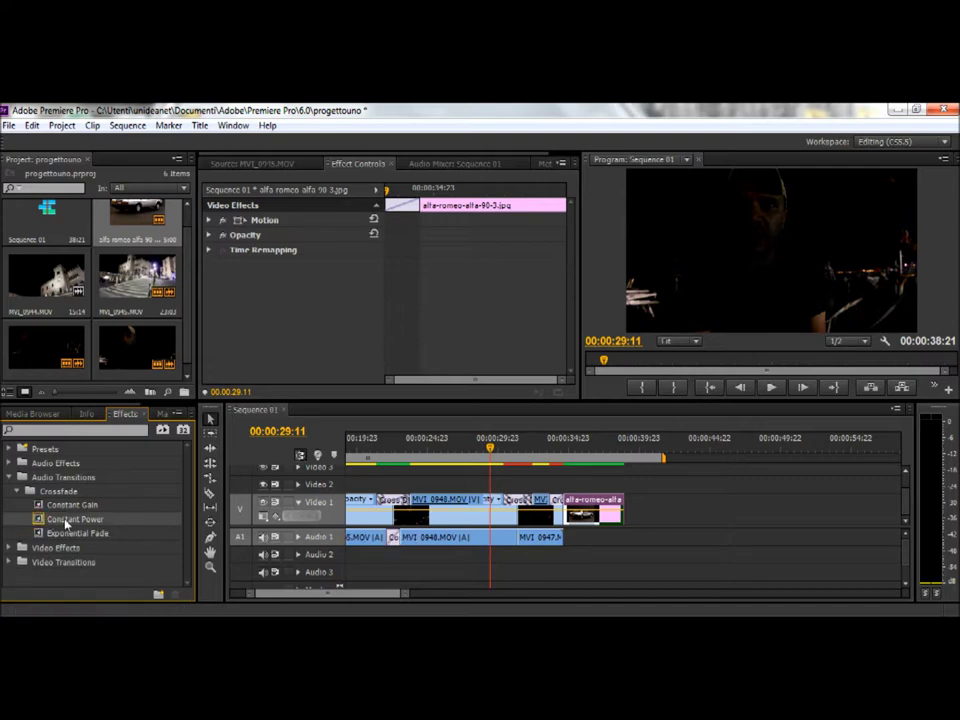
pyautogui.moveTo(75, 519); pyautogui.dragTo(512, 537)
pyautogui.click(40, 430)
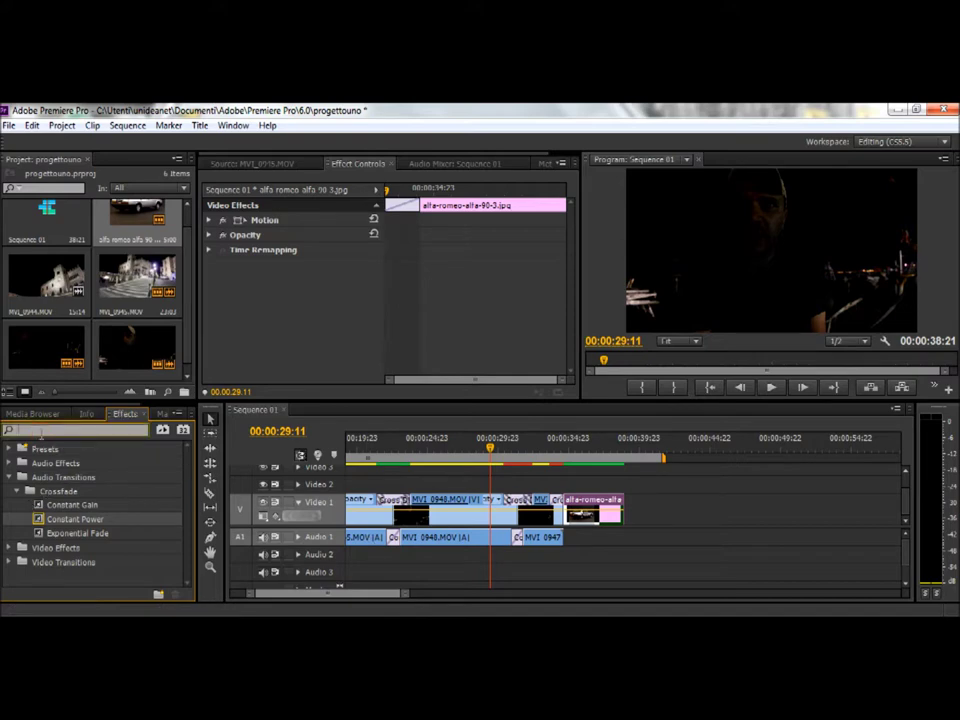
# - Search 'magni' and apply Distort > Magnify to MVI_0945 on Video 1, showing its effect settings
pyautogui.write('ma')
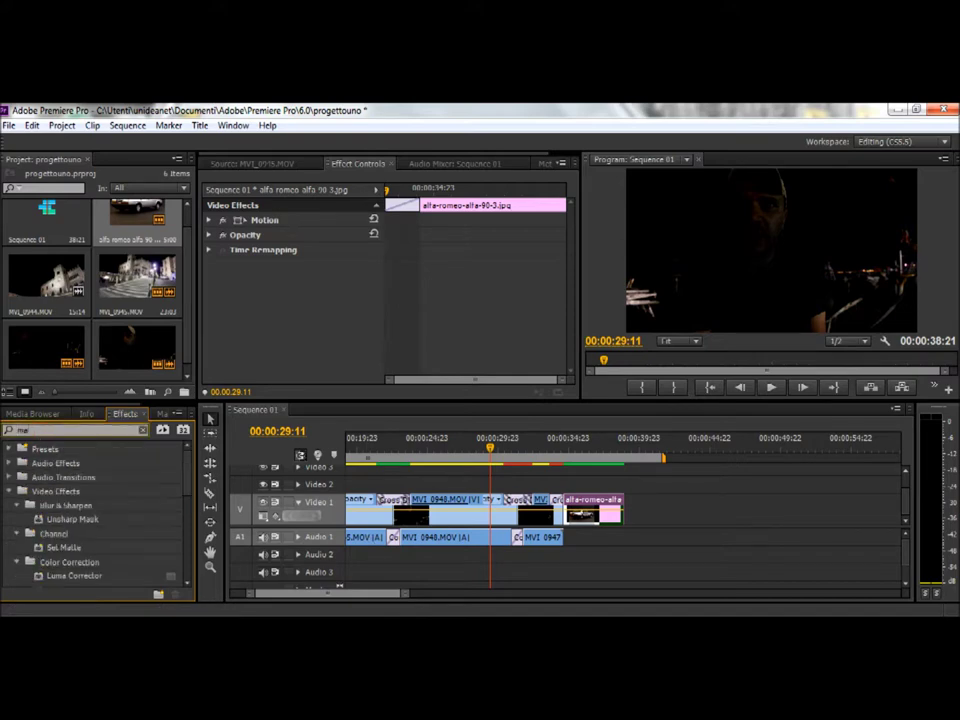
pyautogui.write('gni')
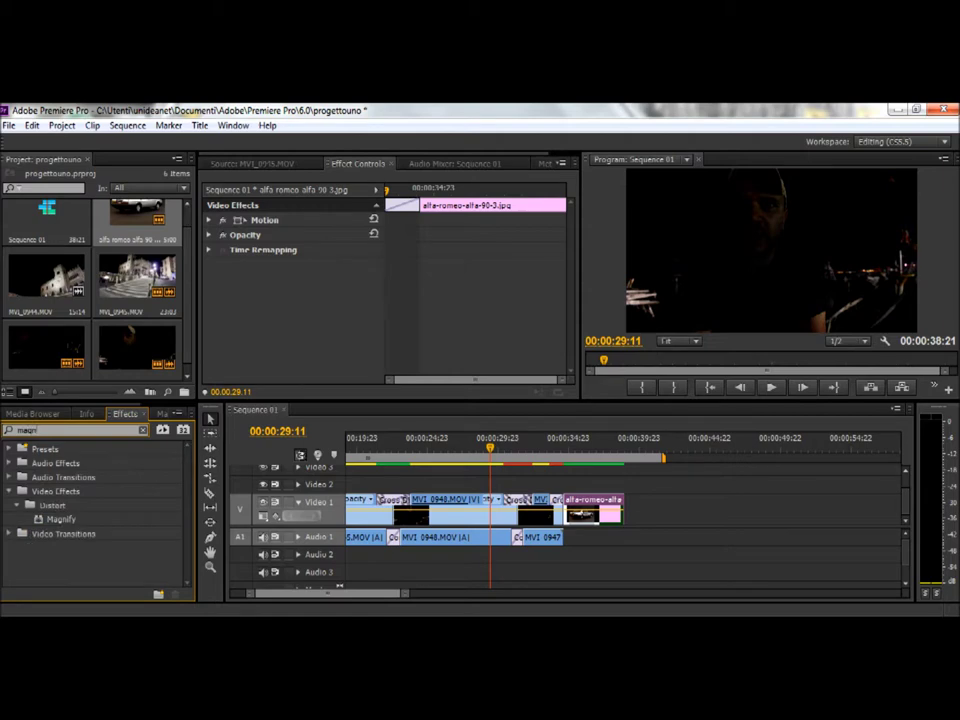
pyautogui.click(46, 520)
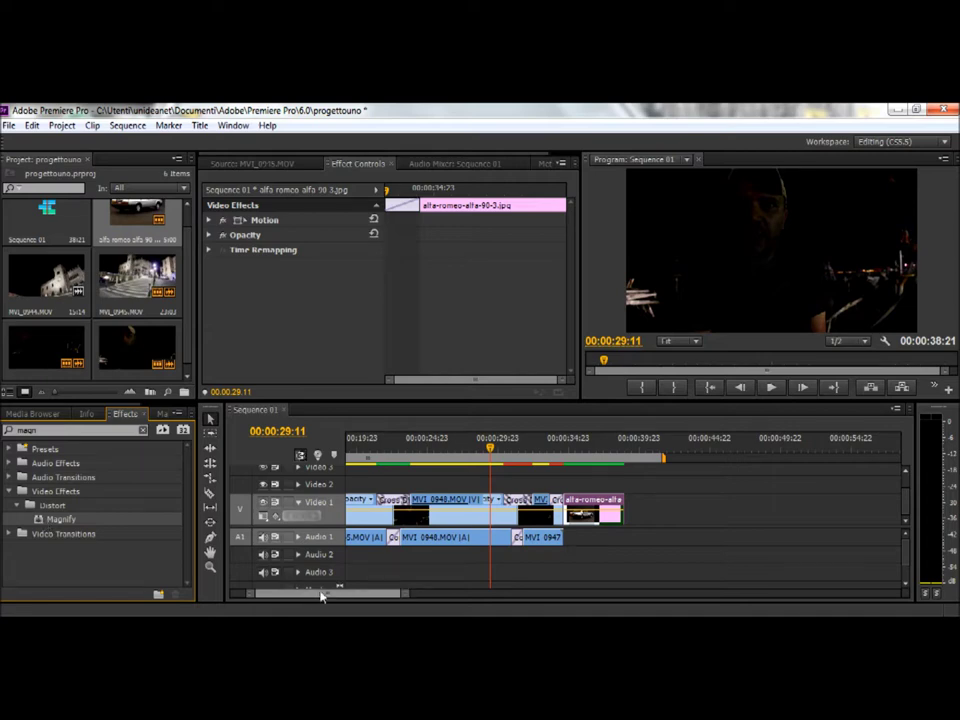
pyautogui.moveTo(321, 592); pyautogui.dragTo(300, 597)
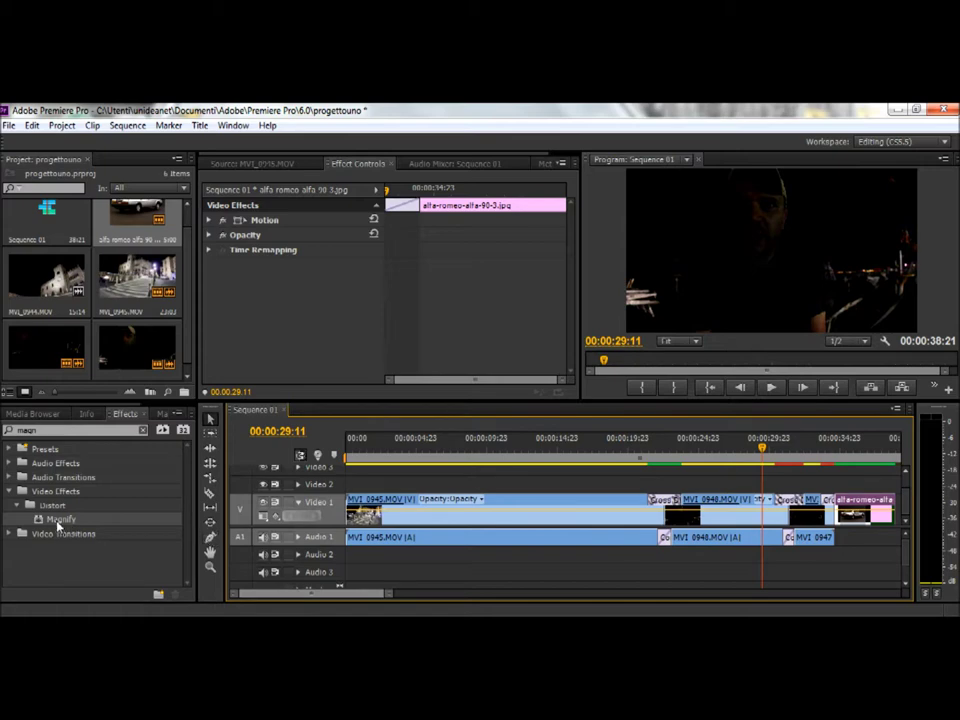
pyautogui.moveTo(57, 526); pyautogui.dragTo(416, 512)
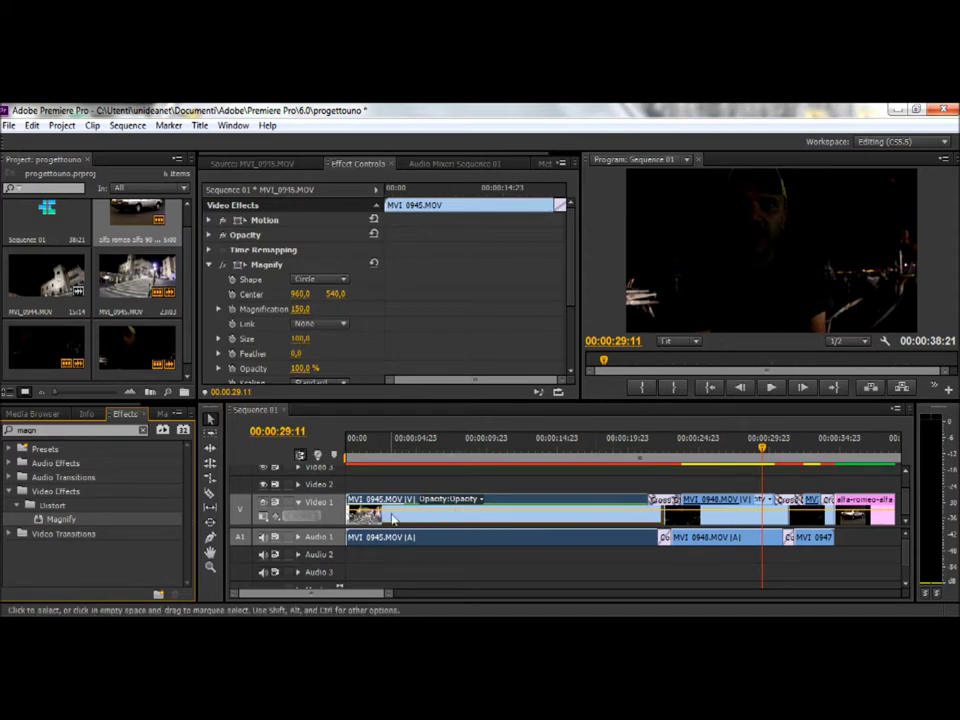
pyautogui.click(270, 163)
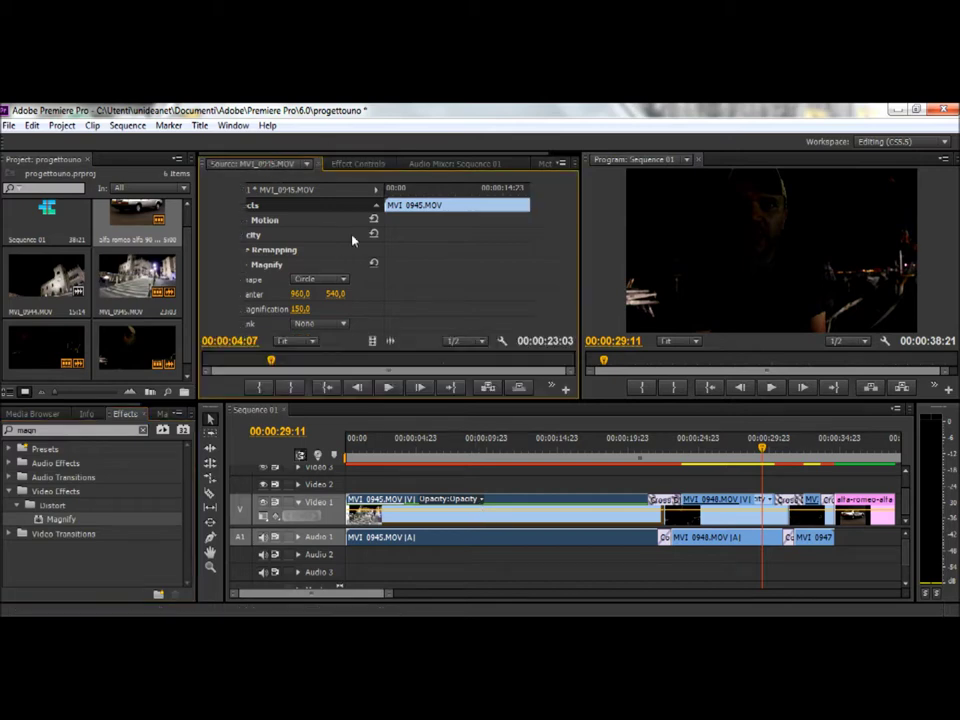
pyautogui.click(358, 164)
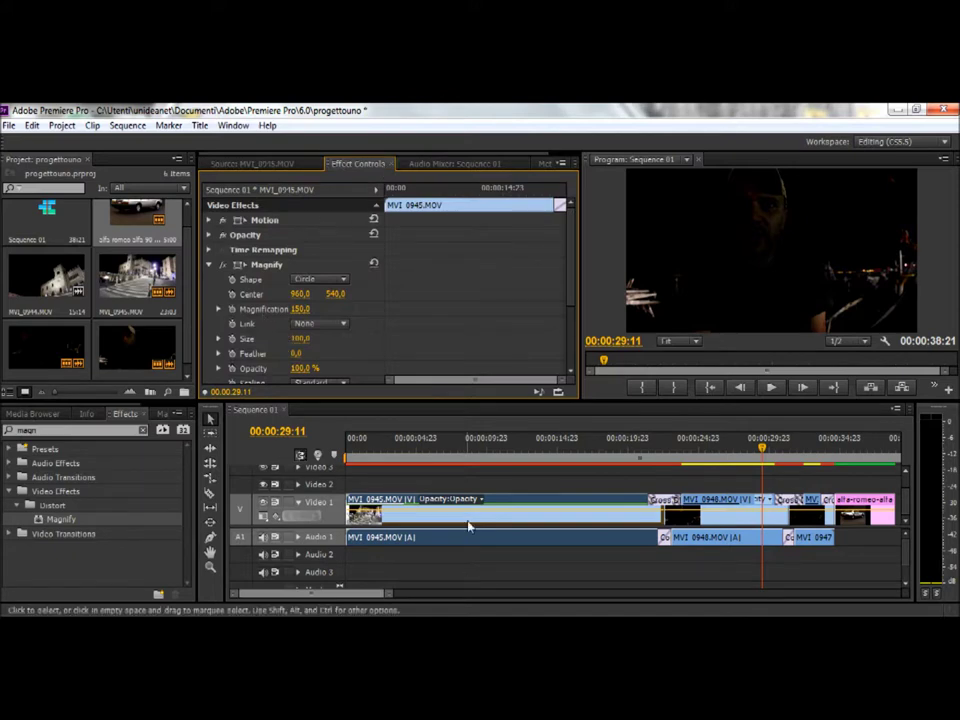
pyautogui.scroll(-2, 574, 300)
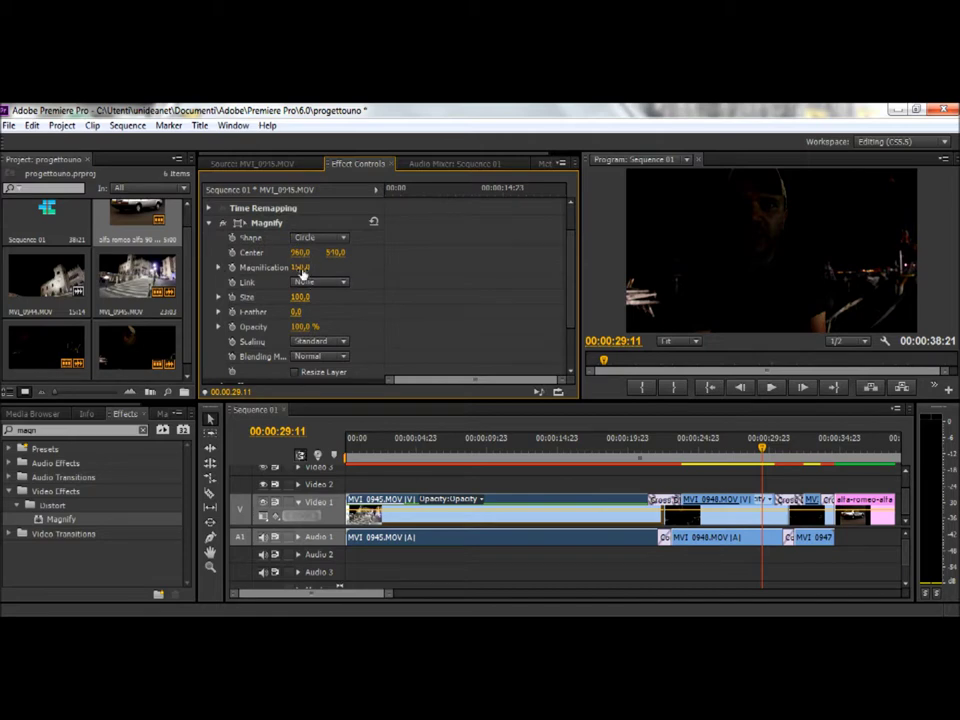
# - Raise Magnify's magnification on MVI_0945 to about 351
pyautogui.click(220, 268)
pyautogui.moveTo(238, 294); pyautogui.dragTo(272, 294)
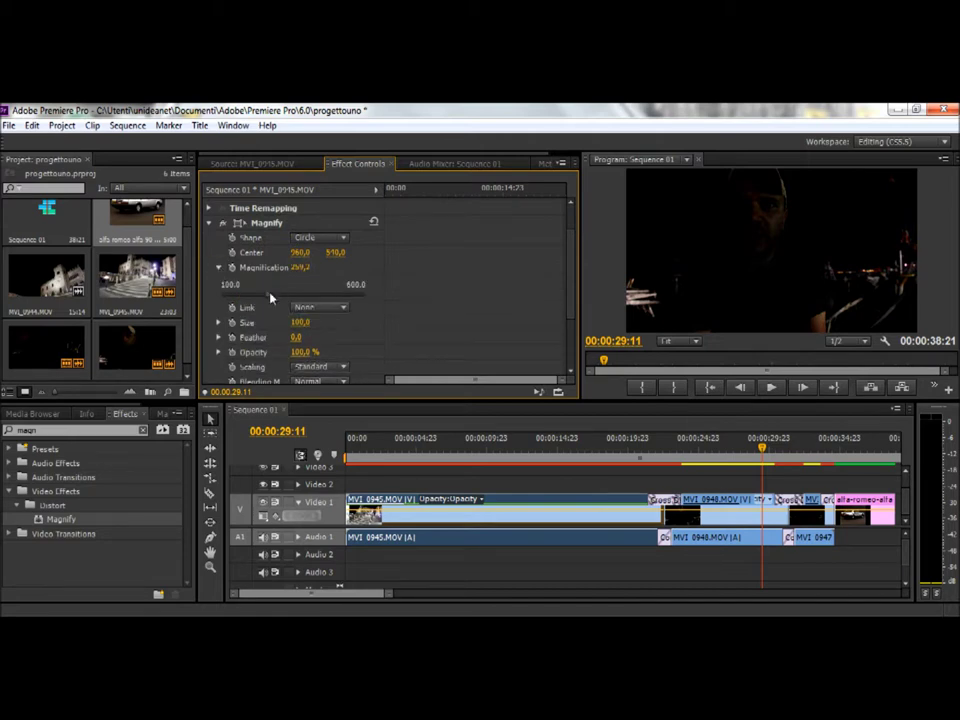
pyautogui.click(382, 457)
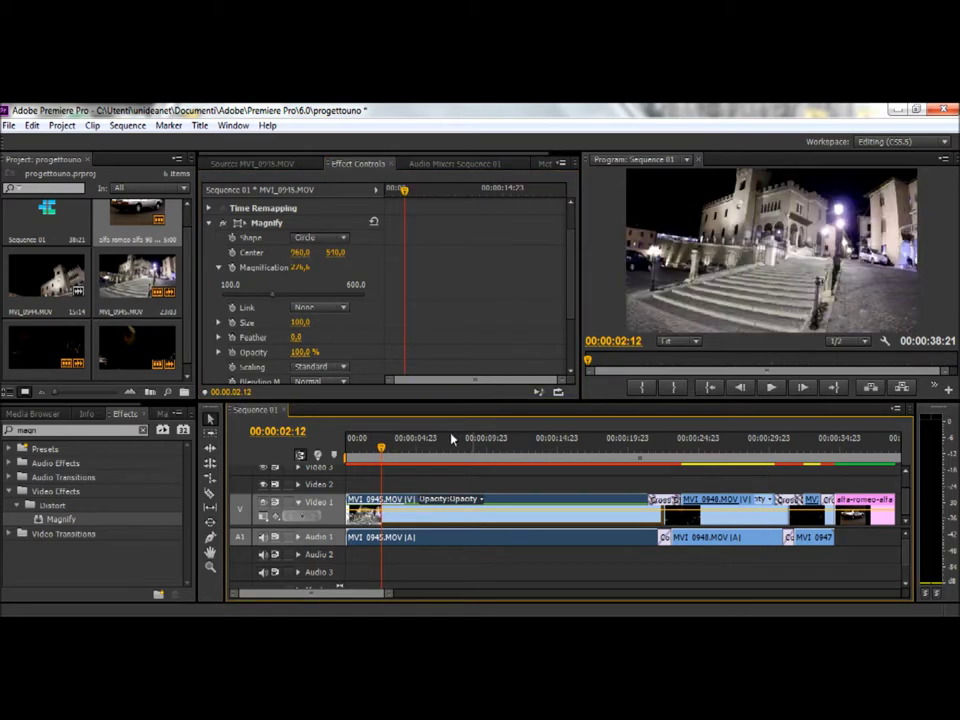
pyautogui.moveTo(272, 298); pyautogui.dragTo(294, 300)
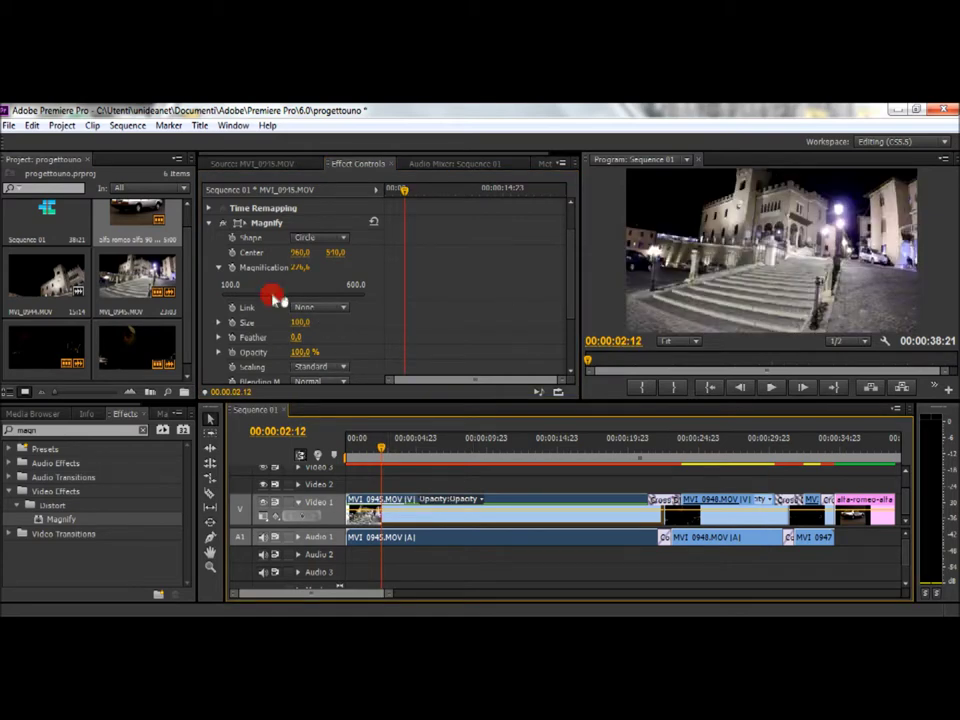
# - Switch Magnify to a Square shape, raise magnification further, enlarge Size to 960.0, and preview playback
pyautogui.click(339, 238)
pyautogui.click(326, 268)
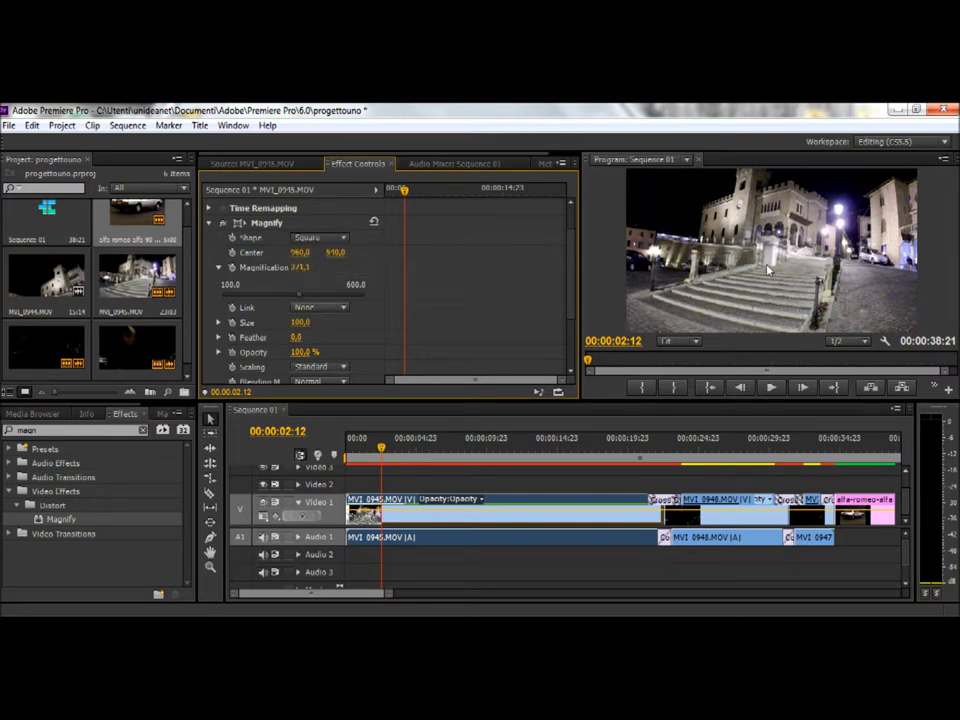
pyautogui.moveTo(298, 268); pyautogui.dragTo(370, 268)
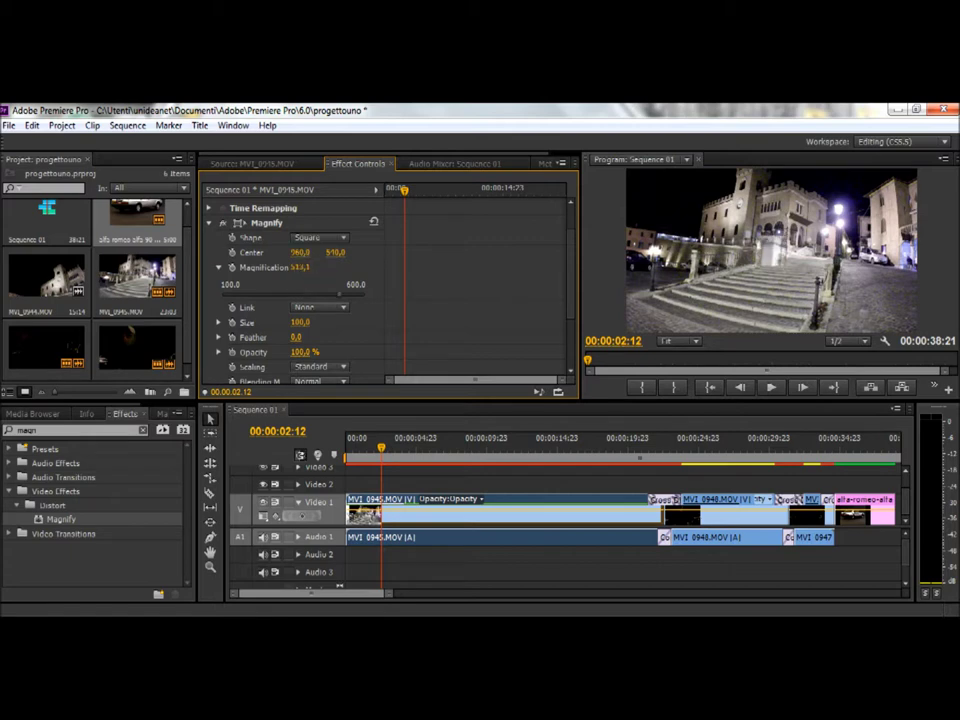
pyautogui.moveTo(296, 323); pyautogui.dragTo(480, 324)
pyautogui.click(770, 389)
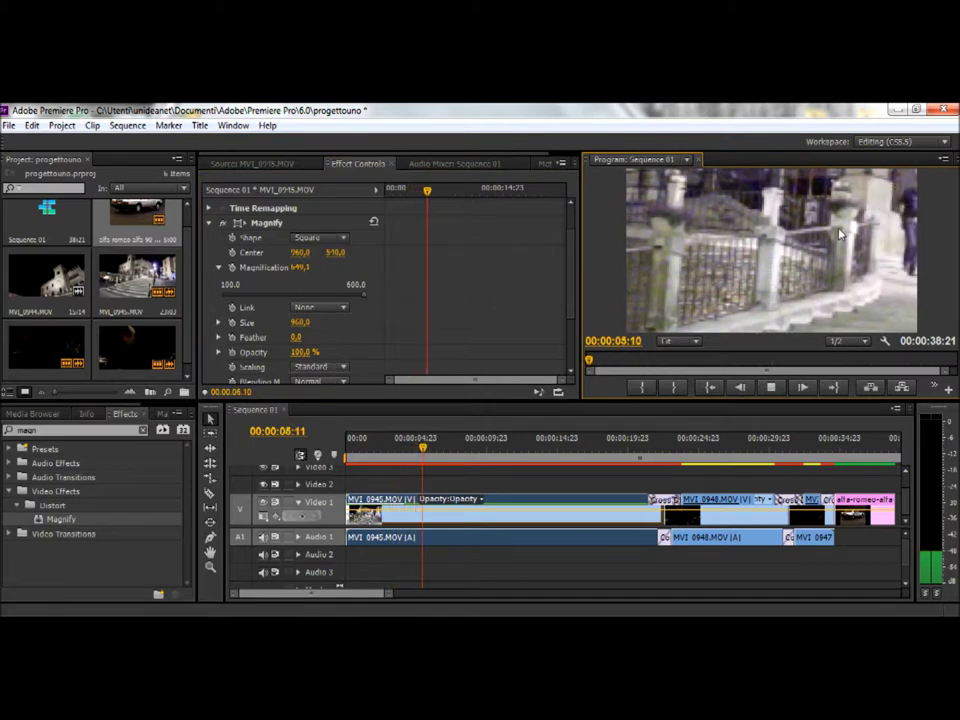
pyautogui.press('space')
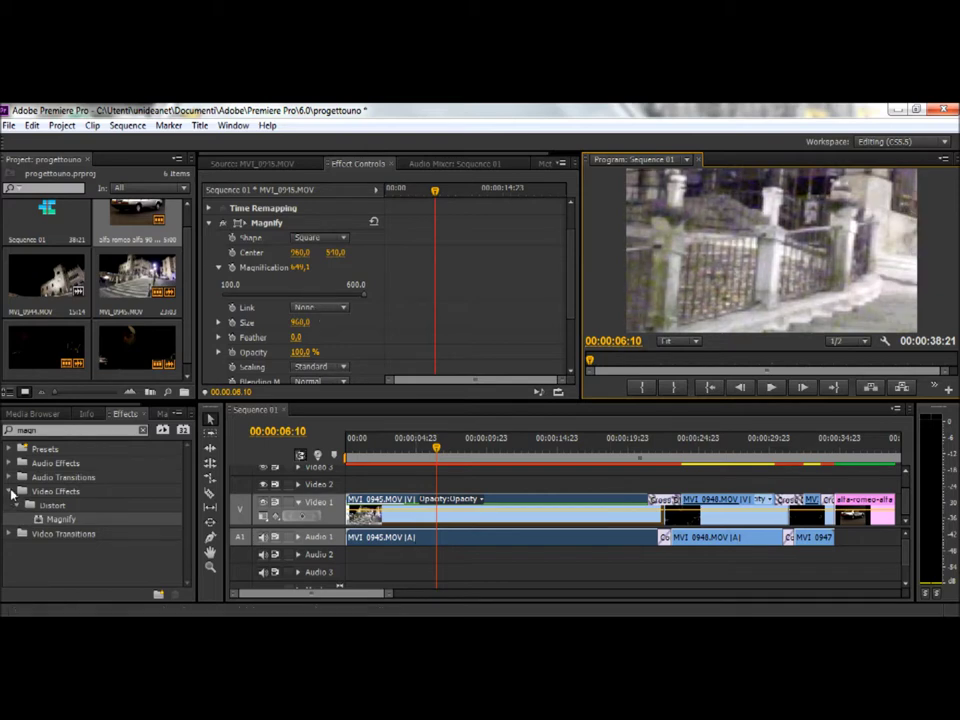
# - Clear the Effects search and set MVI_0945's Motion Rotation to 45.0°
pyautogui.click(8, 430)
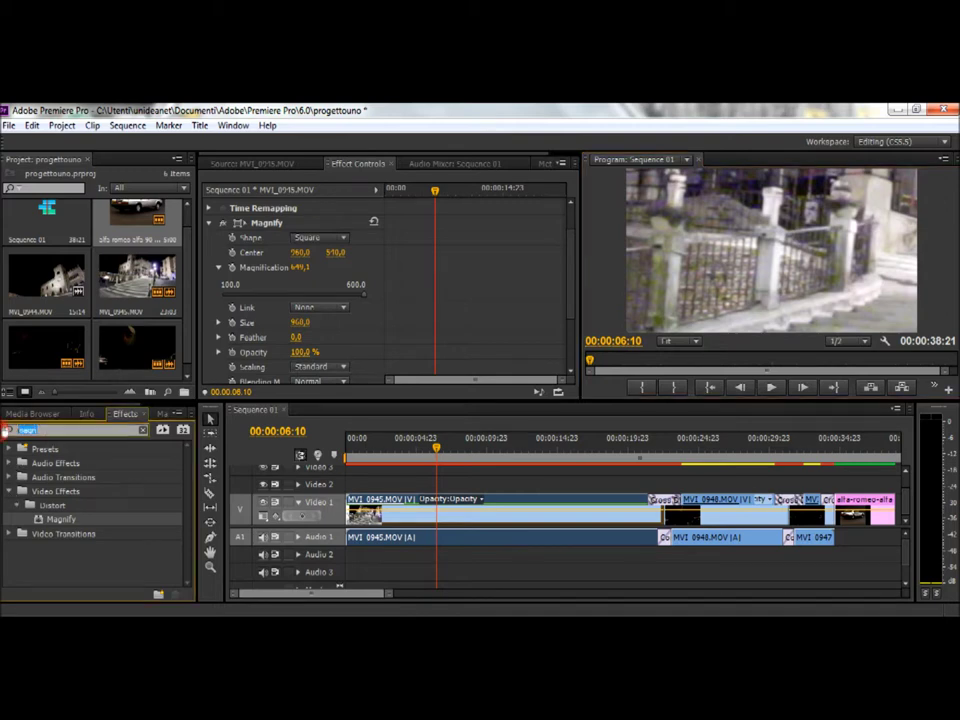
pyautogui.press('BackSpace')
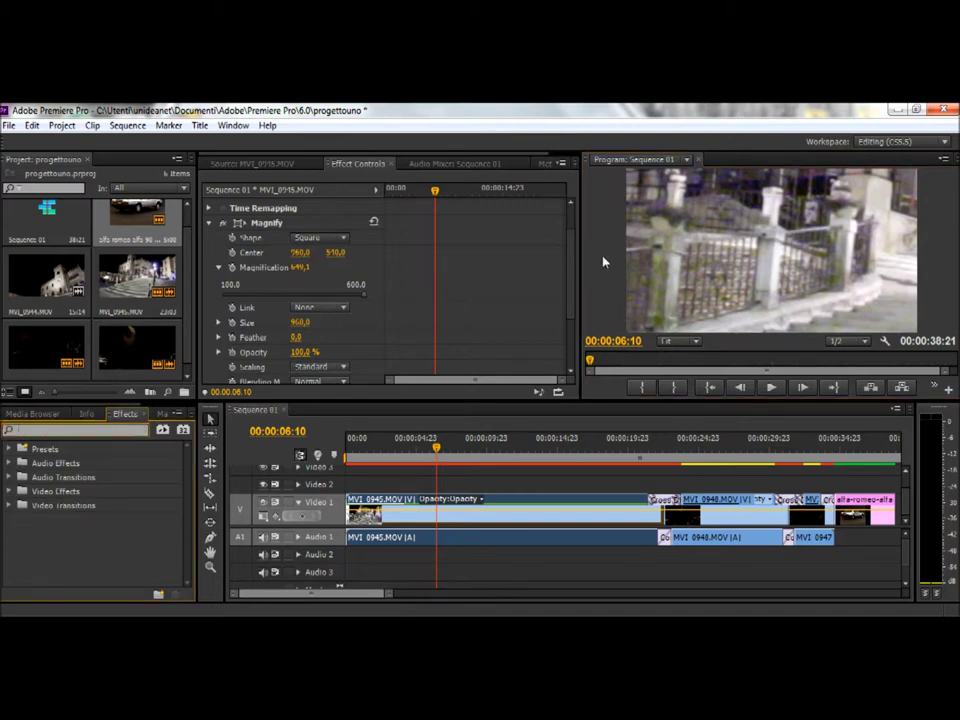
pyautogui.click(574, 231)
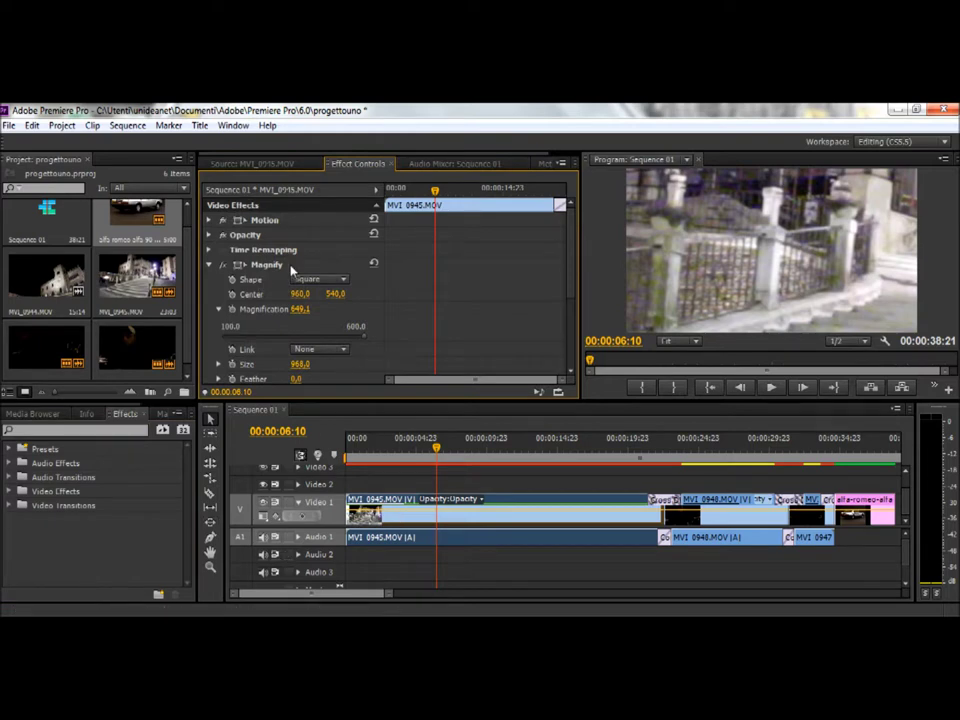
pyautogui.click(211, 221)
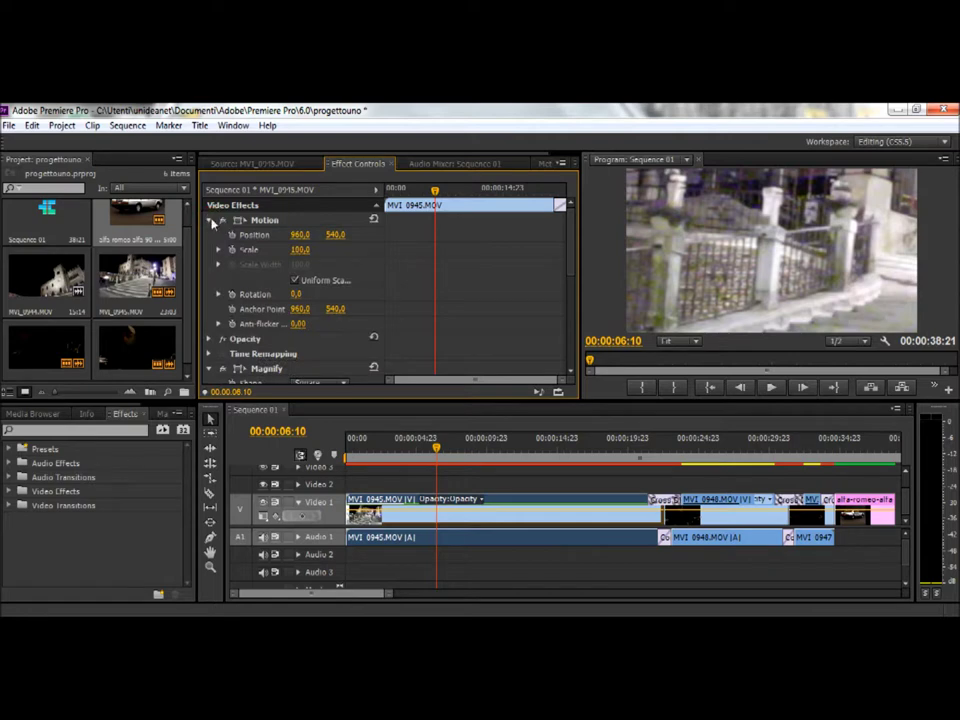
pyautogui.moveTo(296, 294)
pyautogui.mouseDown()
pyautogui.moveTo(336, 294)
pyautogui.moveTo(311, 296)
pyautogui.mouseUp()
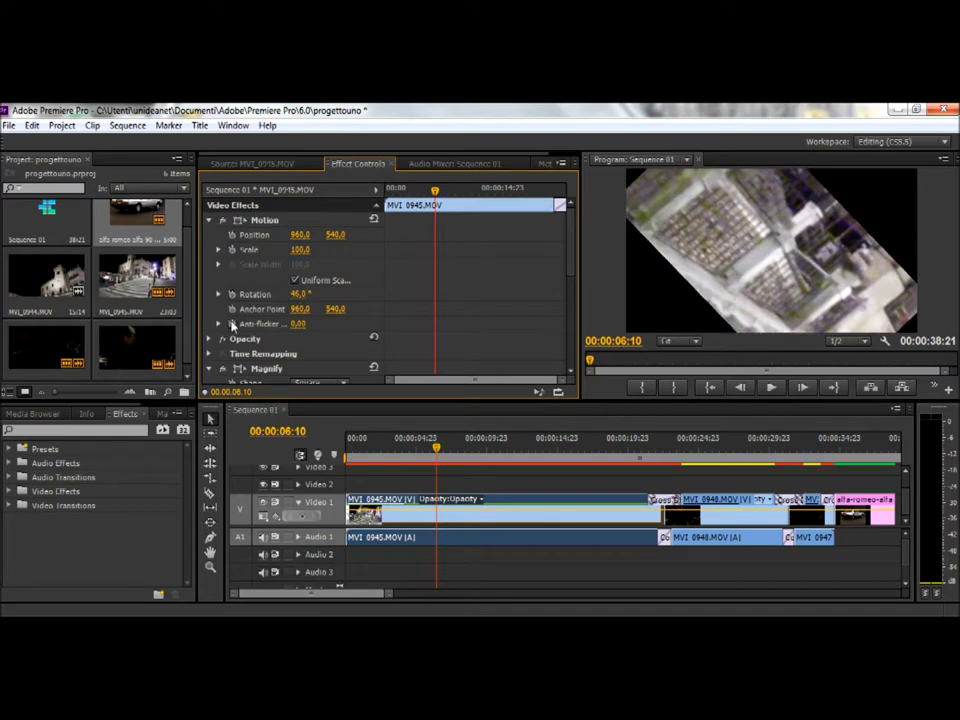
pyautogui.moveTo(572, 257); pyautogui.dragTo(580, 345)
pyautogui.click(389, 535)
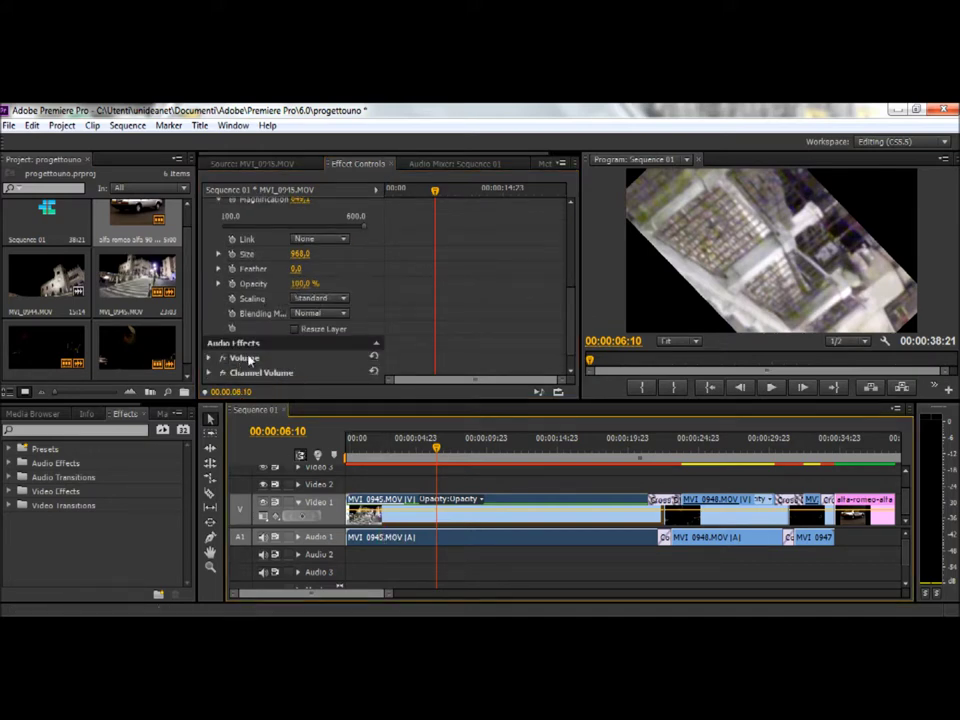
# - Lower MVI_0945's audio Volume Level to -52.7 dB
pyautogui.click(210, 358)
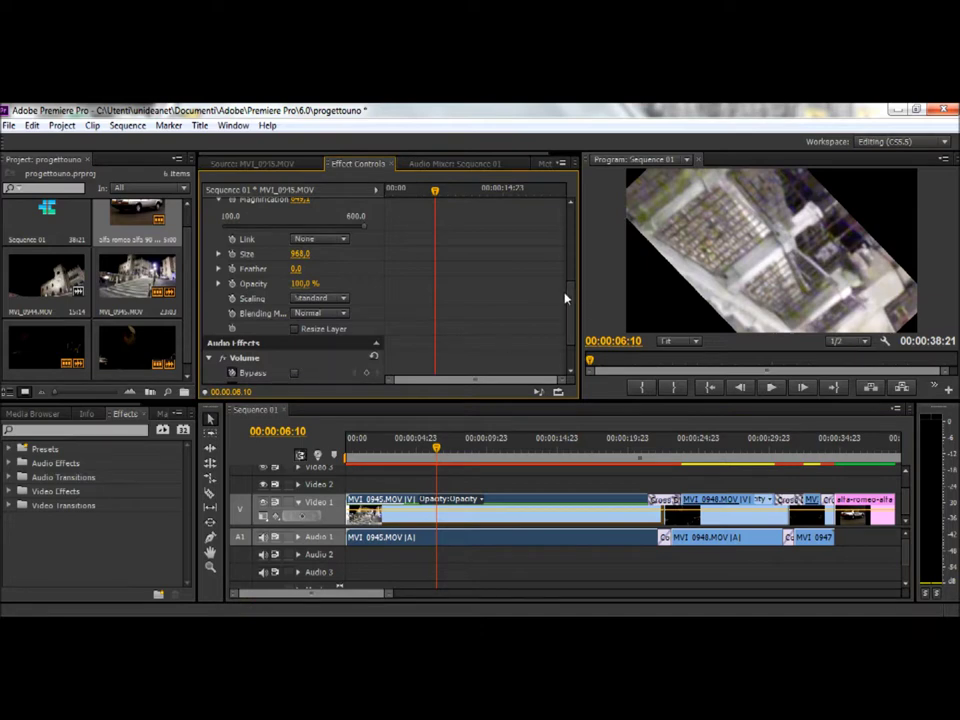
pyautogui.moveTo(565, 298); pyautogui.dragTo(574, 321)
pyautogui.moveTo(300, 330); pyautogui.dragTo(306, 330)
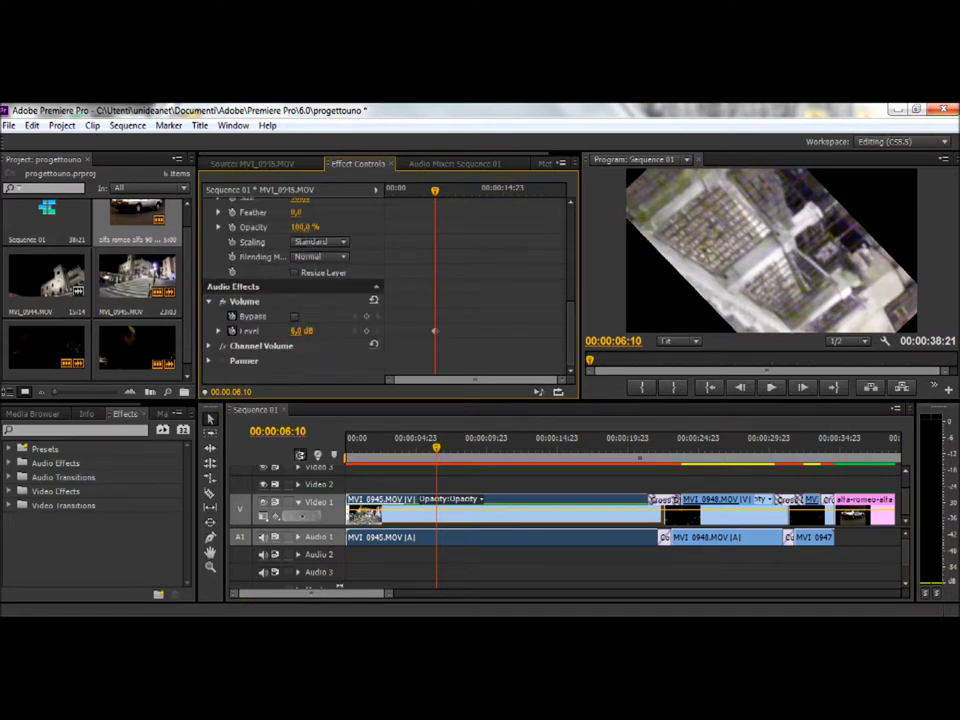
pyautogui.moveTo(310, 332); pyautogui.dragTo(290, 332)
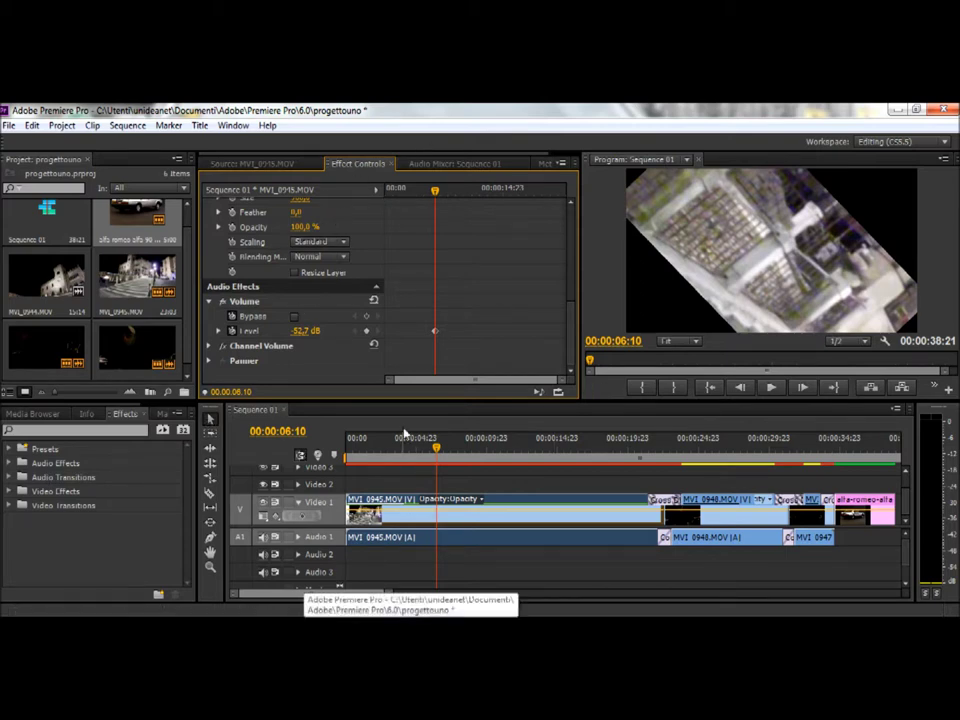
pyautogui.click(200, 126)
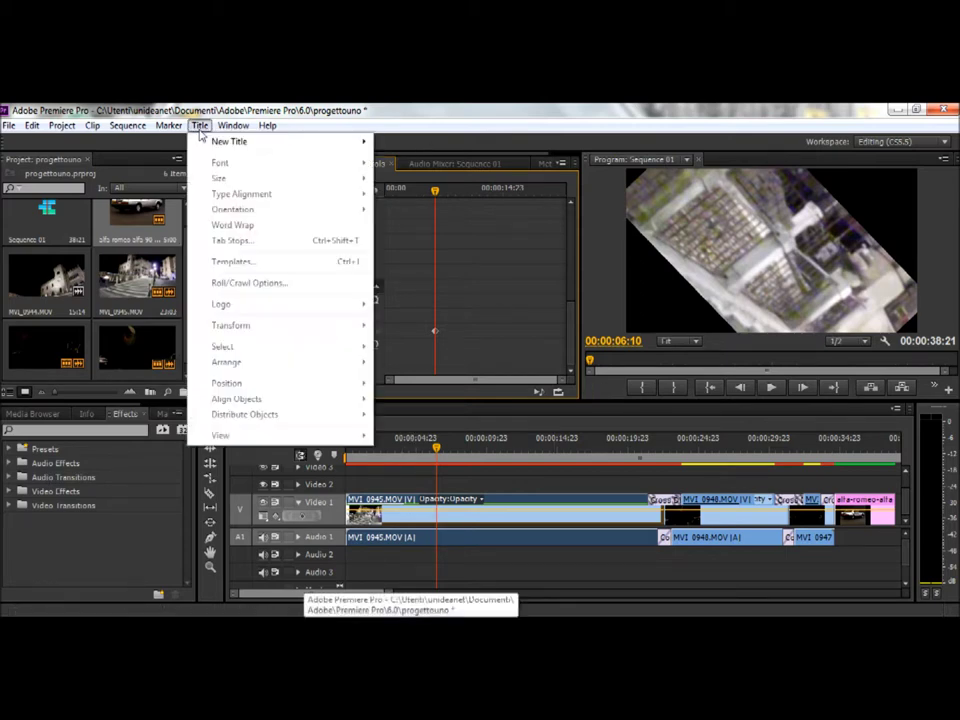
# - Create a new Default Still title, Title 01, with its default settings
pyautogui.moveTo(221, 147)
pyautogui.click(403, 142)
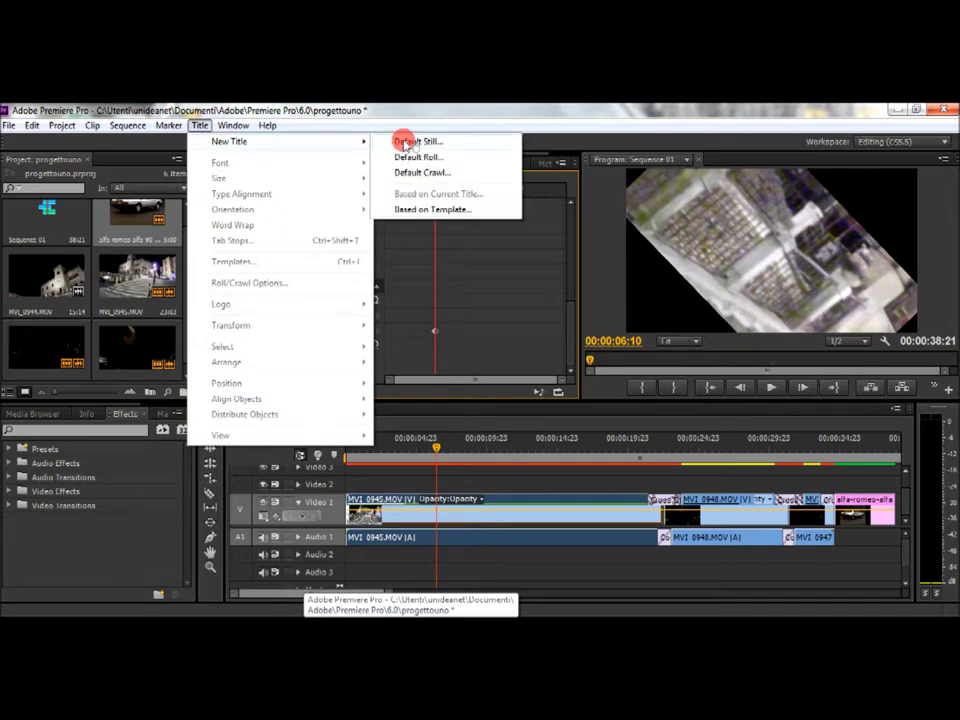
pyautogui.click(508, 428)
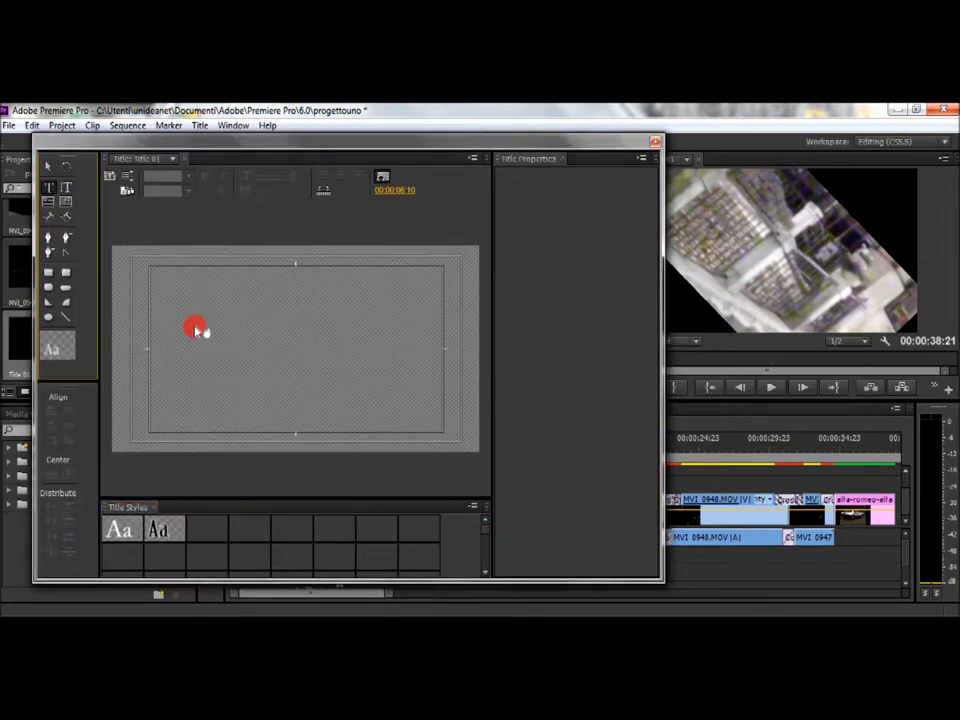
# - Add bold sample text 'fgksgkadfgksagd' to the title, close the Titler, and select Title 01
pyautogui.click(177, 297)
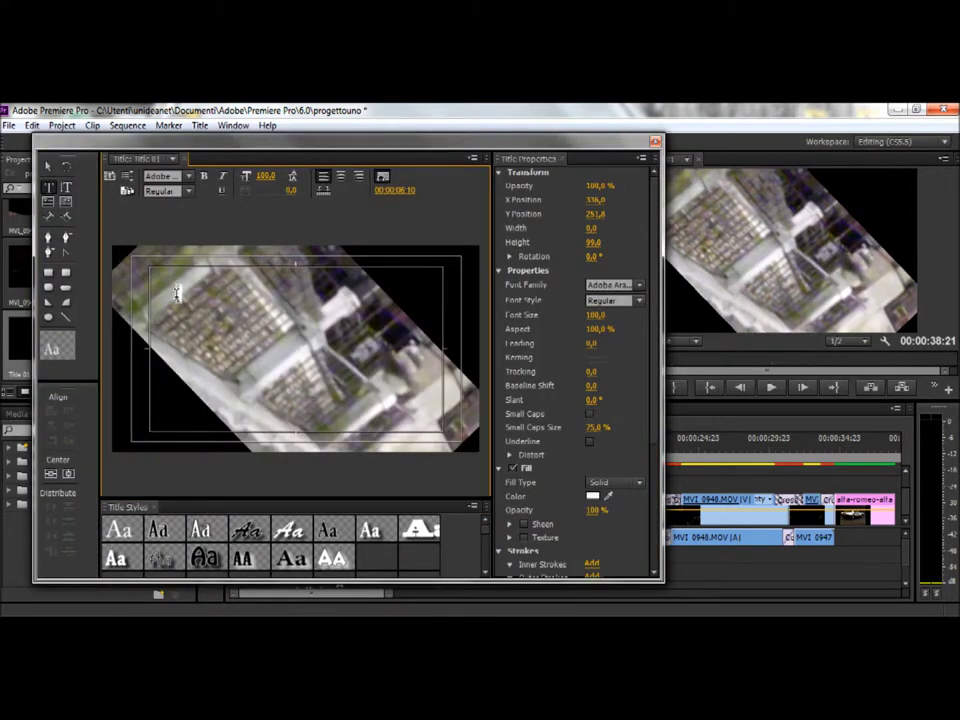
pyautogui.write('fgksgkadfgksagd')
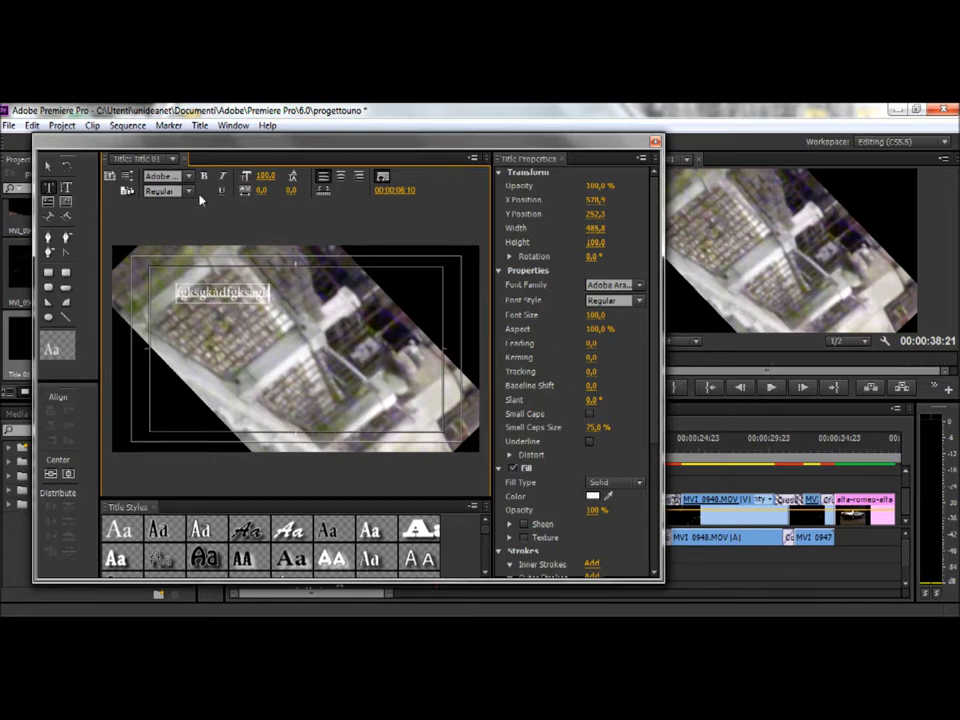
pyautogui.click(204, 285)
pyautogui.click(207, 176)
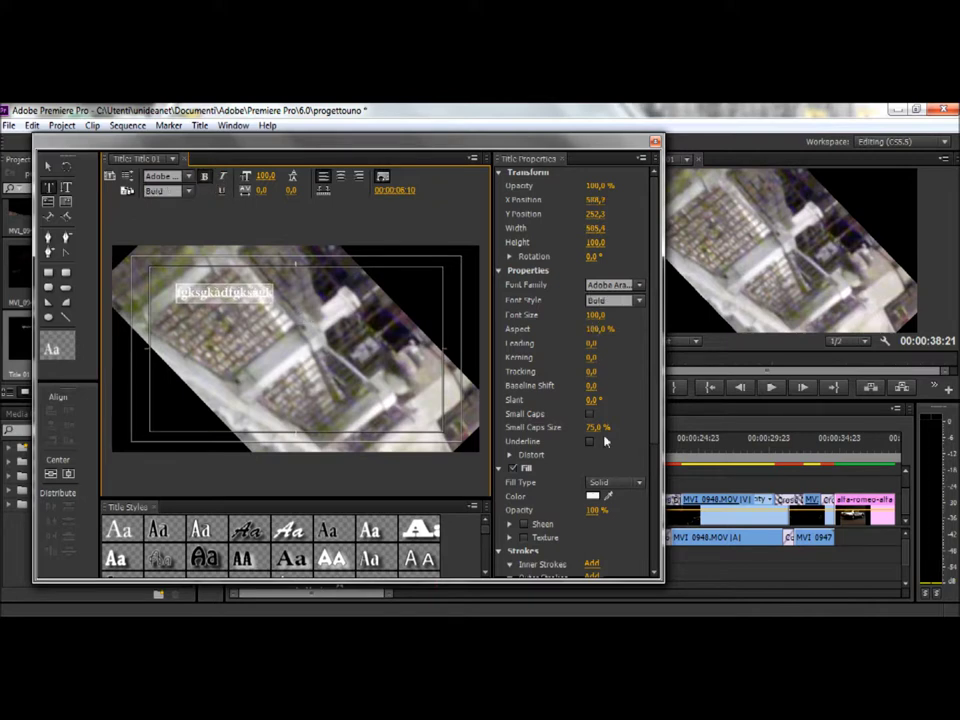
pyautogui.scroll(-3, 654, 396)
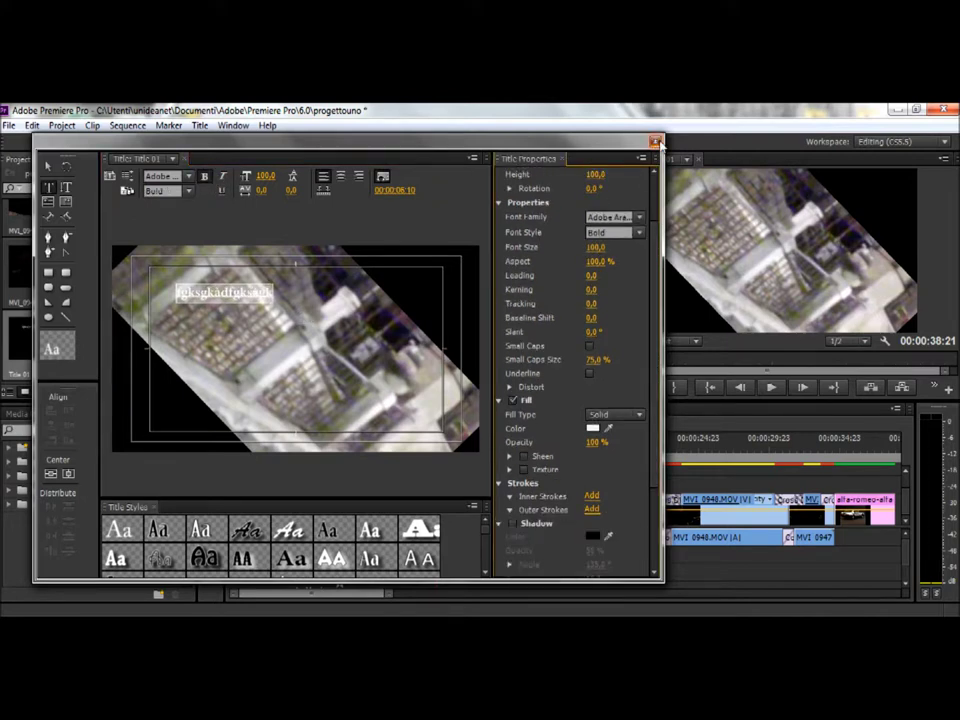
pyautogui.click(655, 142)
pyautogui.click(27, 337)
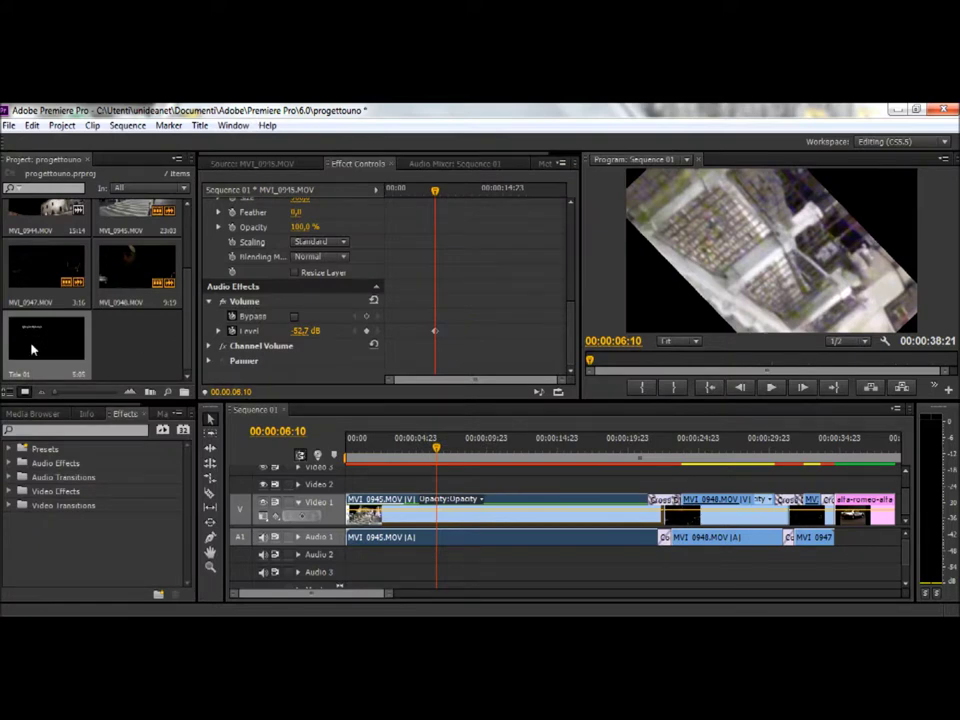
# - Place Title 01 at 00:00 on Video 1 and push MVI_0945 later to follow it
pyautogui.moveTo(35, 344); pyautogui.dragTo(358, 487)
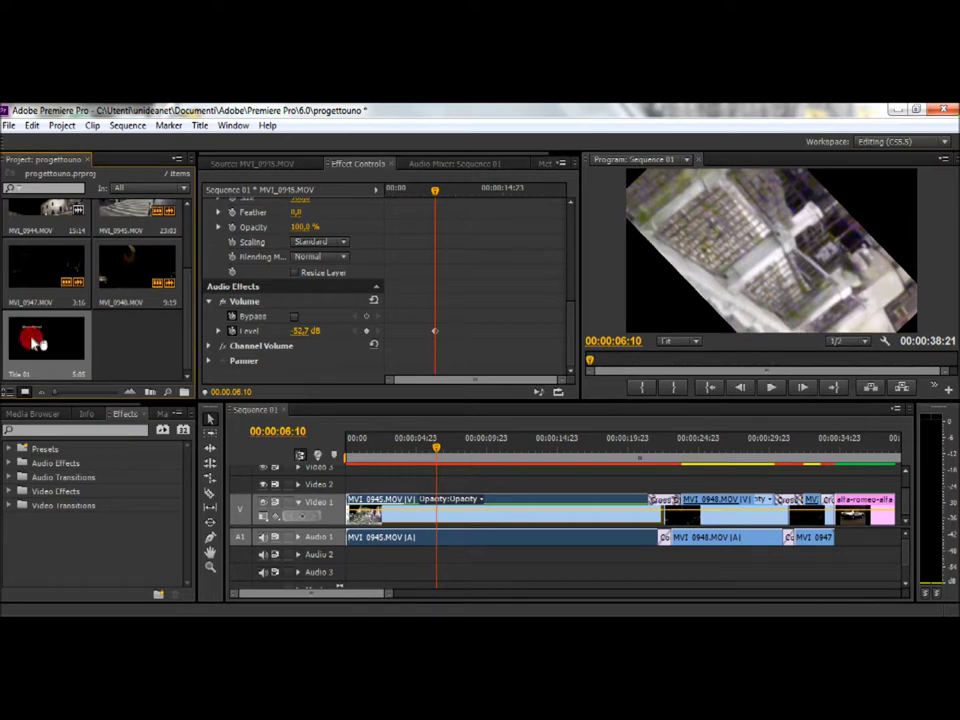
pyautogui.moveTo(396, 511); pyautogui.dragTo(466, 511)
pyautogui.moveTo(407, 485); pyautogui.dragTo(405, 519)
# - Play Sequence 01 from the start to preview it
pyautogui.click(350, 455)
pyautogui.click(773, 388)
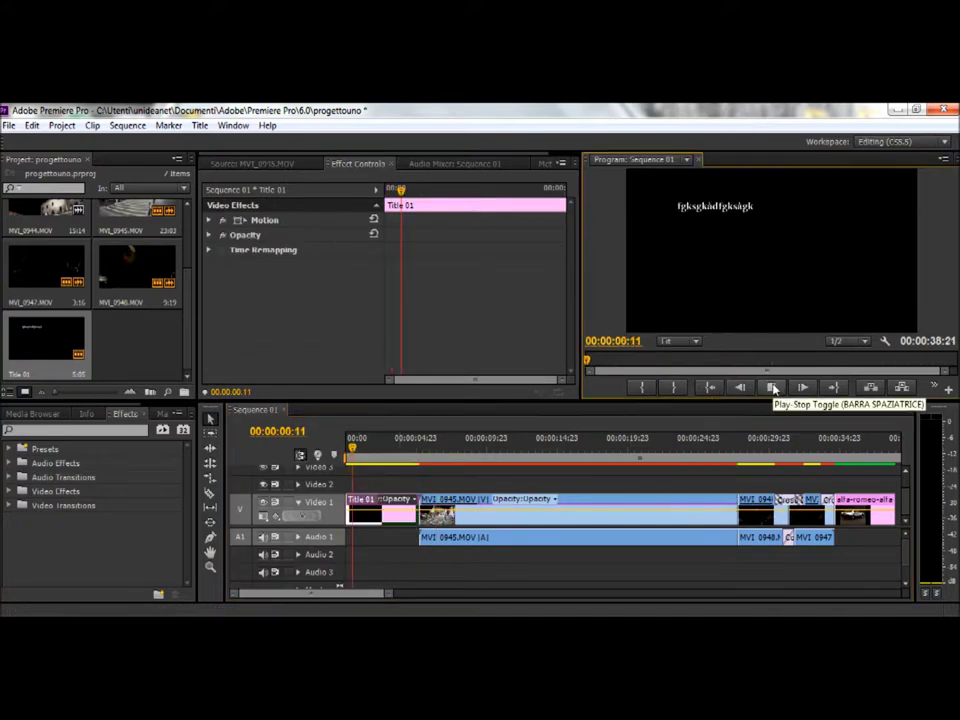
pyautogui.click(773, 388)
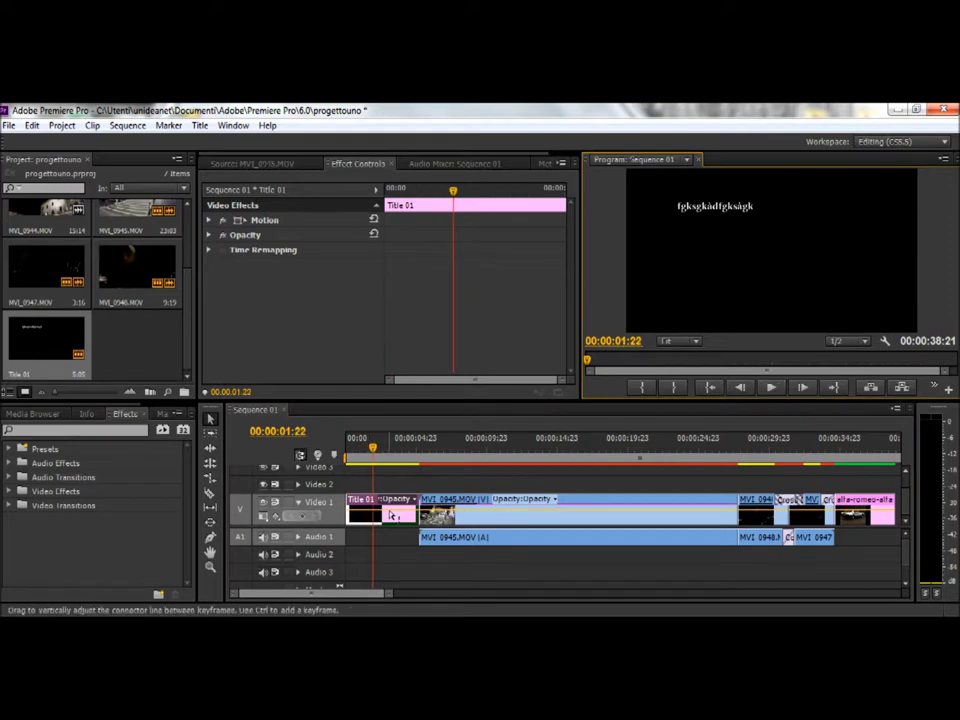
# - Move Title 01 up to Video 2 and slide MVI_0945 back to 00:00
pyautogui.moveTo(361, 504); pyautogui.dragTo(361, 486)
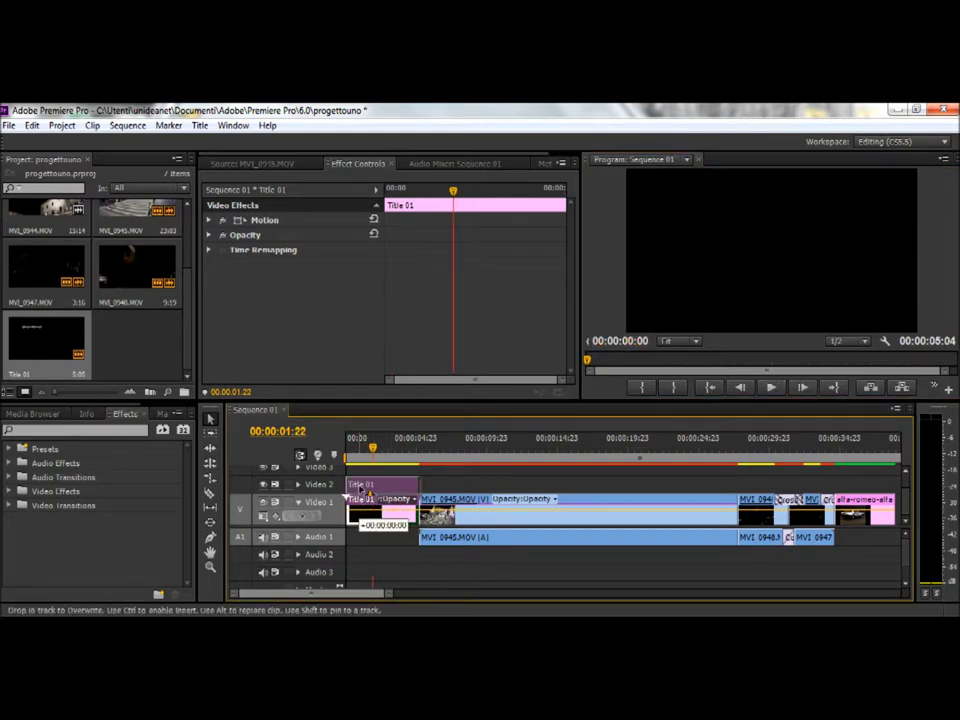
pyautogui.moveTo(461, 511); pyautogui.dragTo(388, 511)
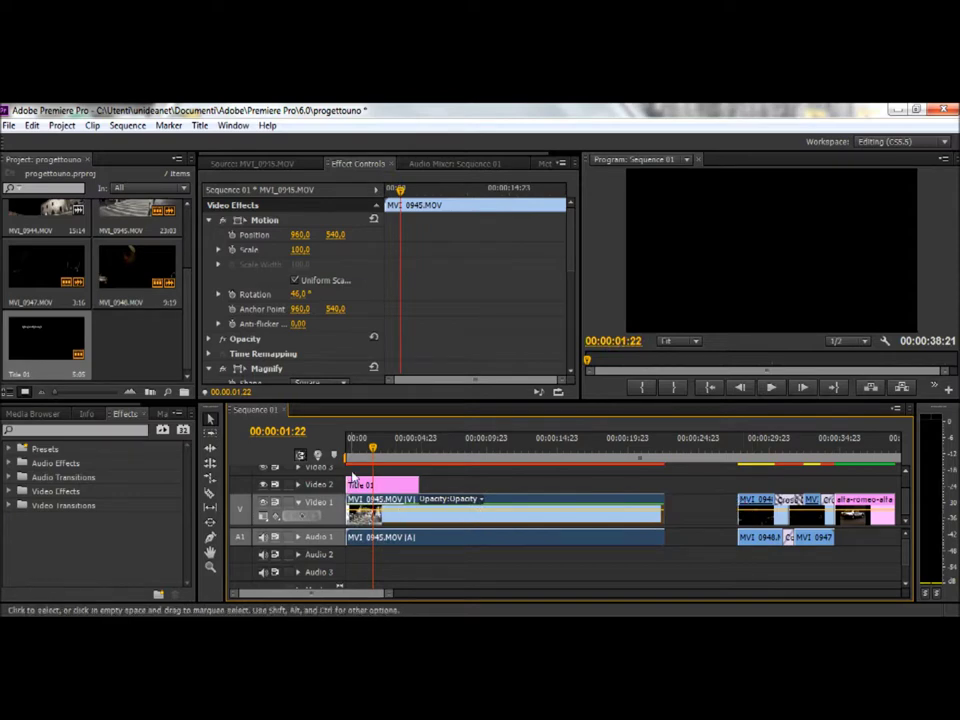
pyautogui.click(352, 478)
pyautogui.click(352, 448)
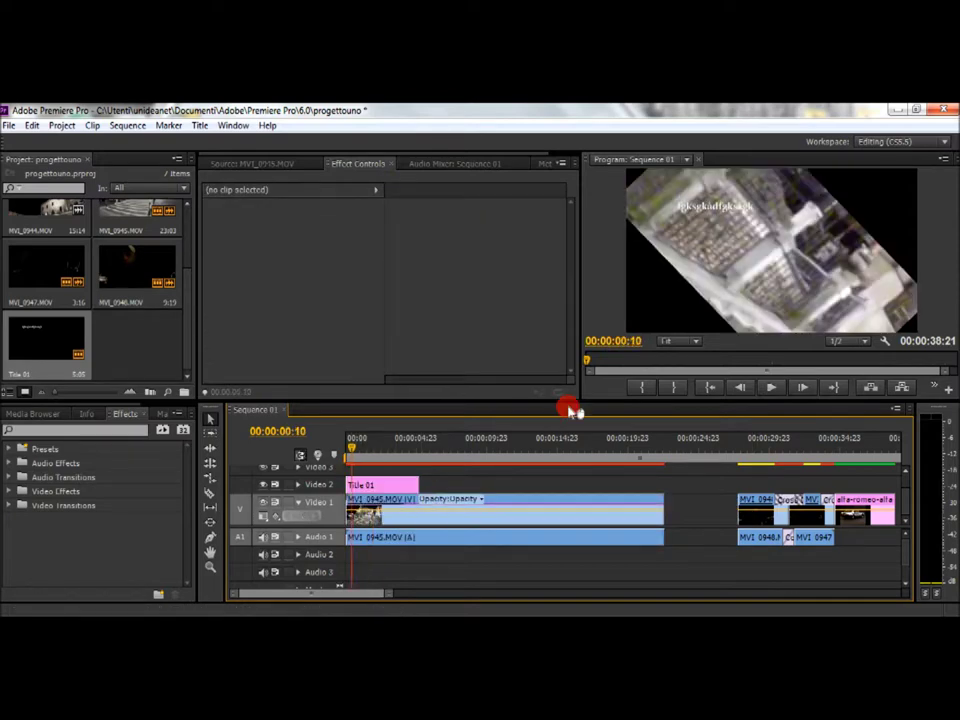
# - Preview the title overlay, then slide MVI_0948, MVI_0947 and the alfa-romeo still left against MVI_0945
pyautogui.click(770, 387)
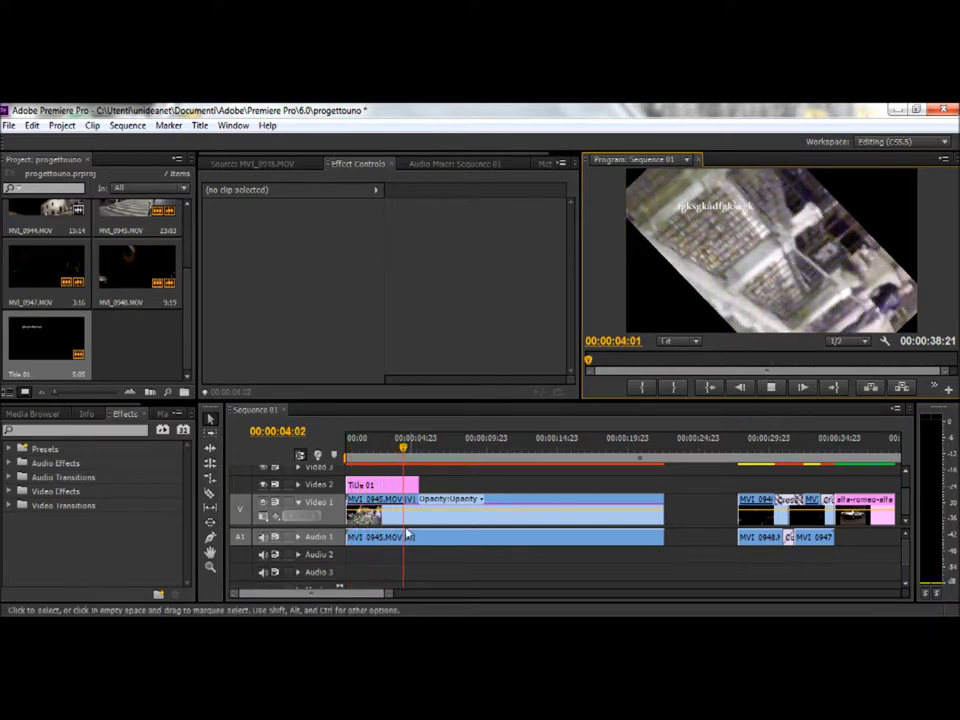
pyautogui.click(776, 388)
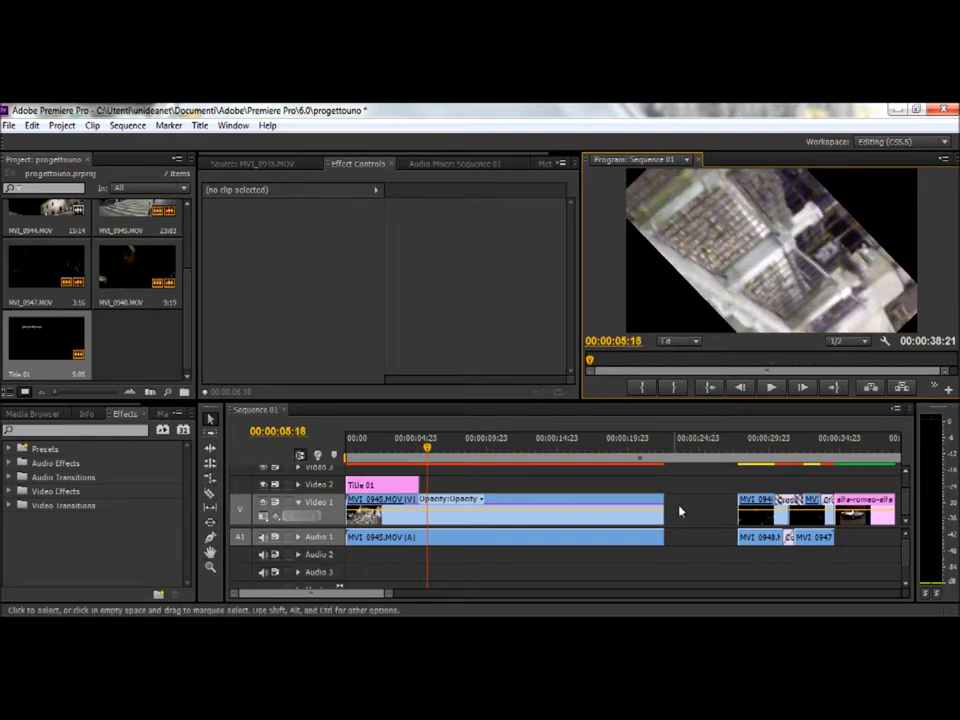
pyautogui.moveTo(745, 505)
pyautogui.mouseDown()
pyautogui.moveTo(685, 510)
pyautogui.moveTo(737, 505)
pyautogui.mouseUp()
pyautogui.click(737, 502)
pyautogui.moveTo(855, 505); pyautogui.dragTo(793, 510)
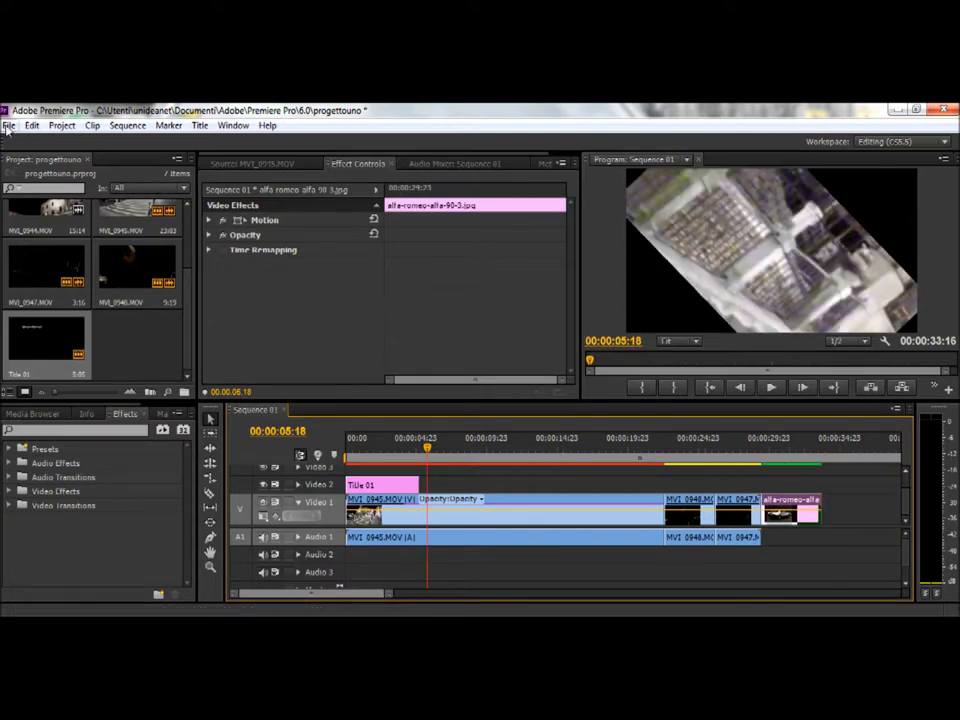
pyautogui.click(8, 126)
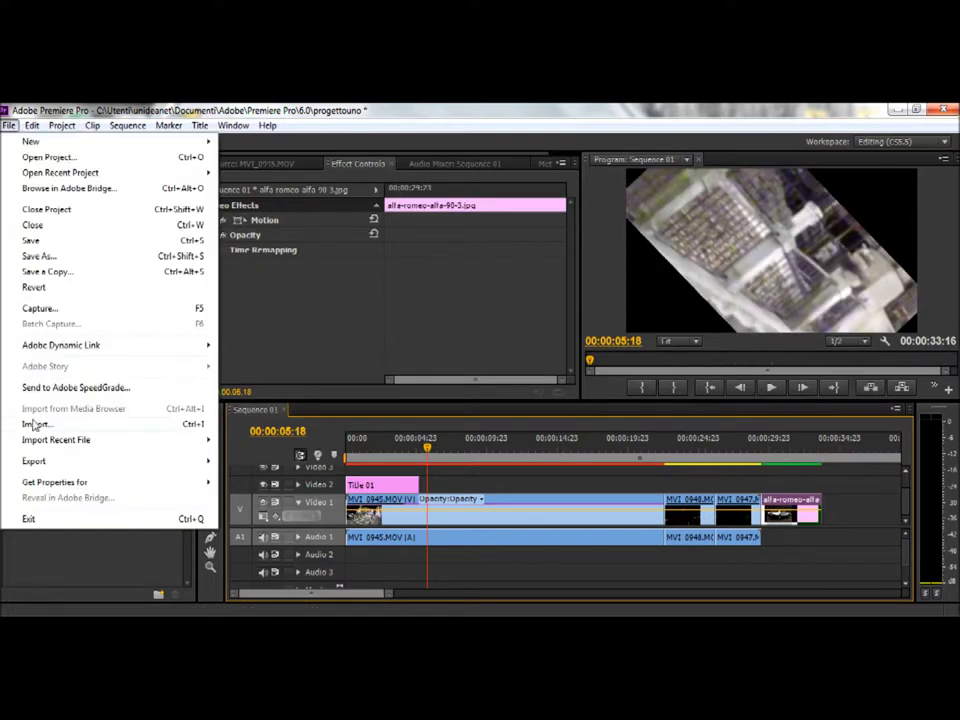
# - Open Export Media for Sequence 01 and switch the Format from AVI to H.264
pyautogui.moveTo(79, 463)
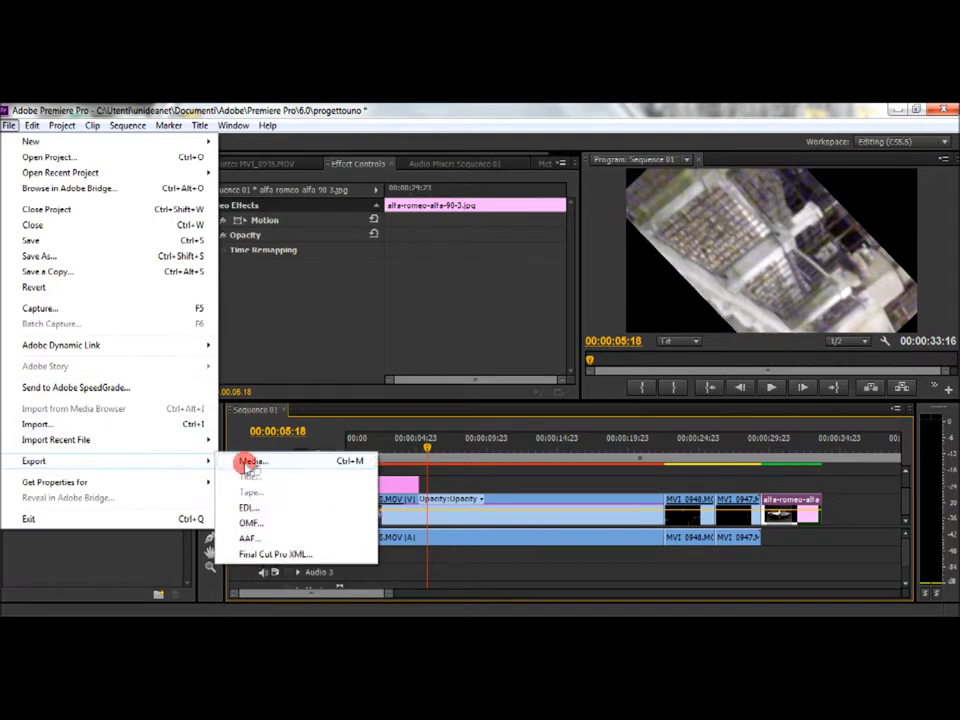
pyautogui.click(243, 459)
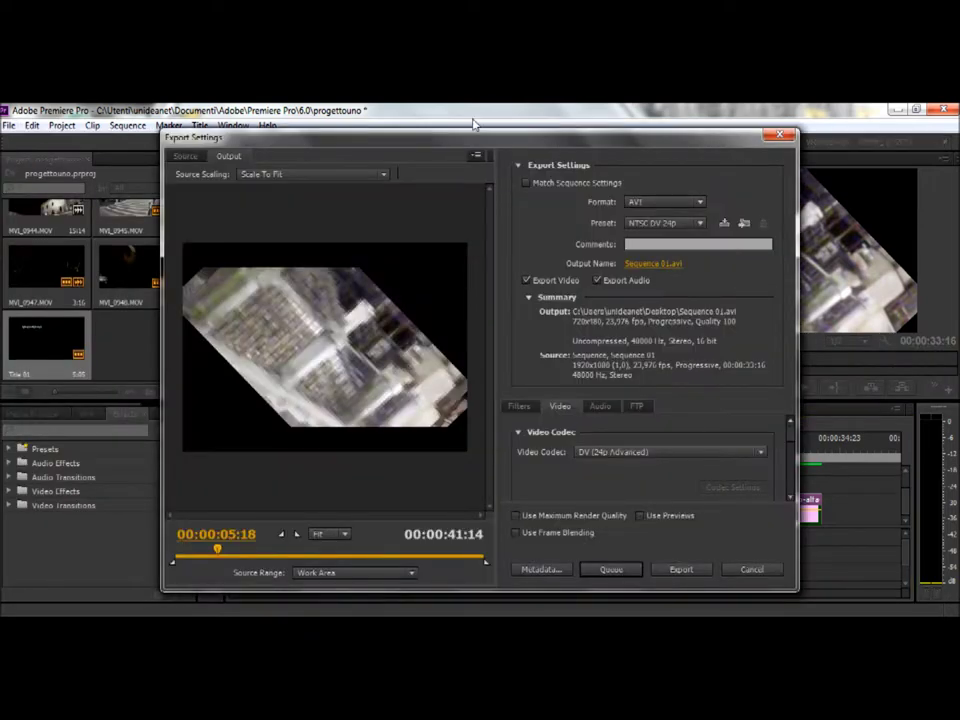
pyautogui.click(697, 203)
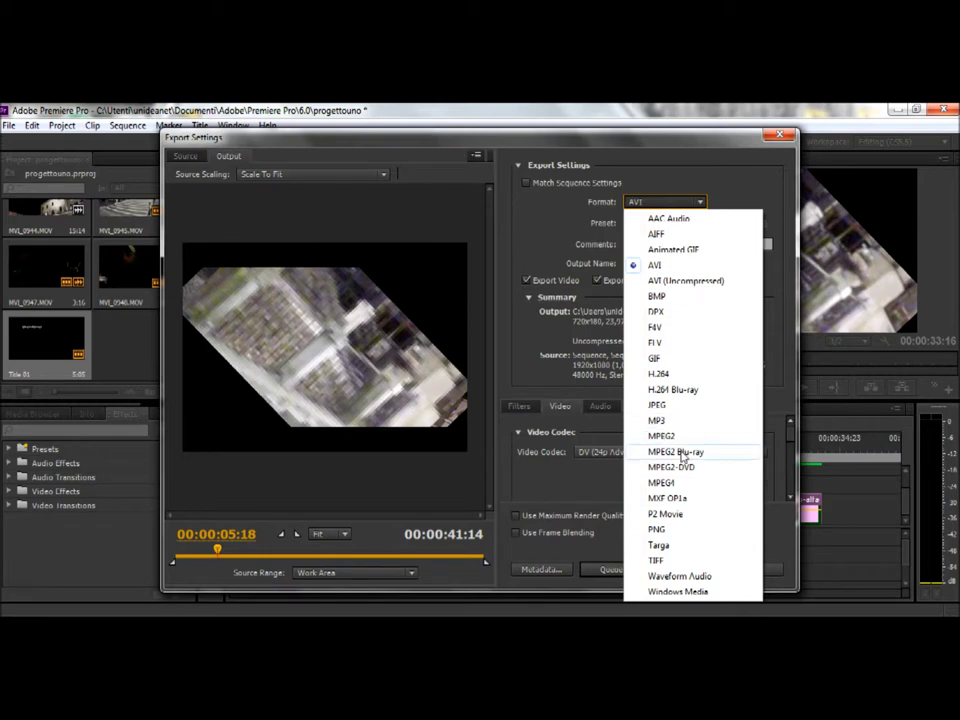
pyautogui.click(662, 375)
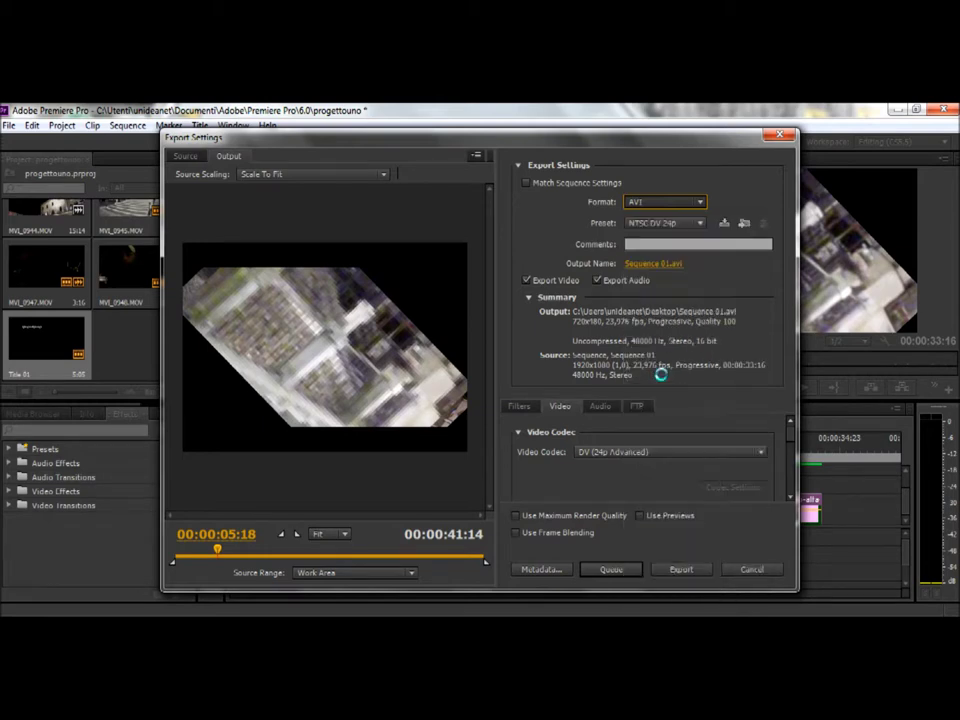
pyautogui.click(697, 222)
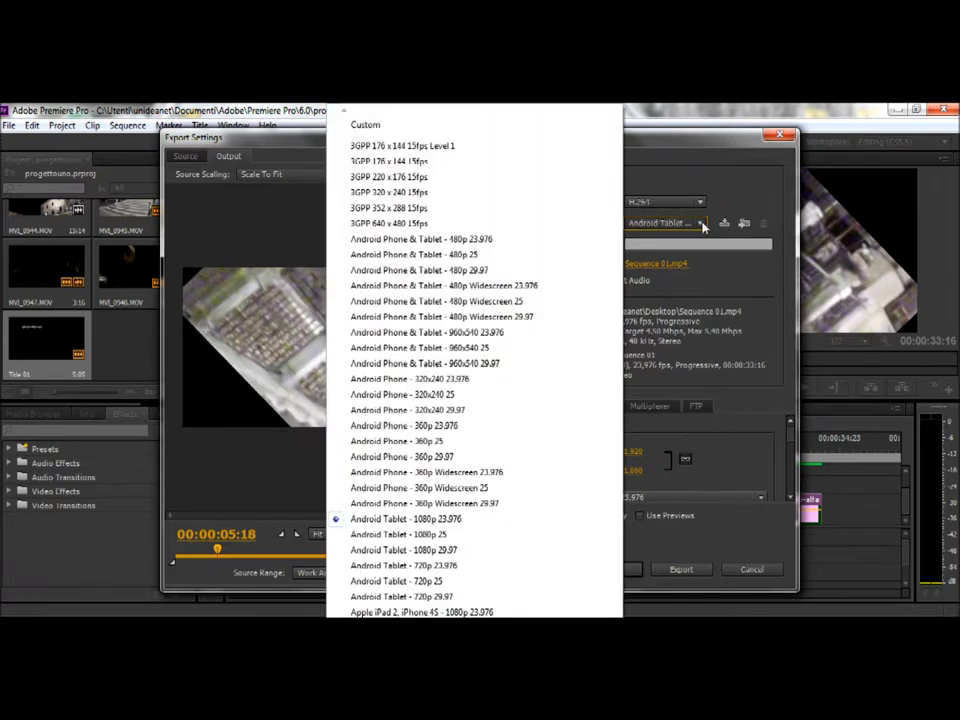
# - Choose the HD 1080i 25 (1.33 PAR) preset for a 1440x1080, 25 fps export
pyautogui.scroll(-1, 500, 450)
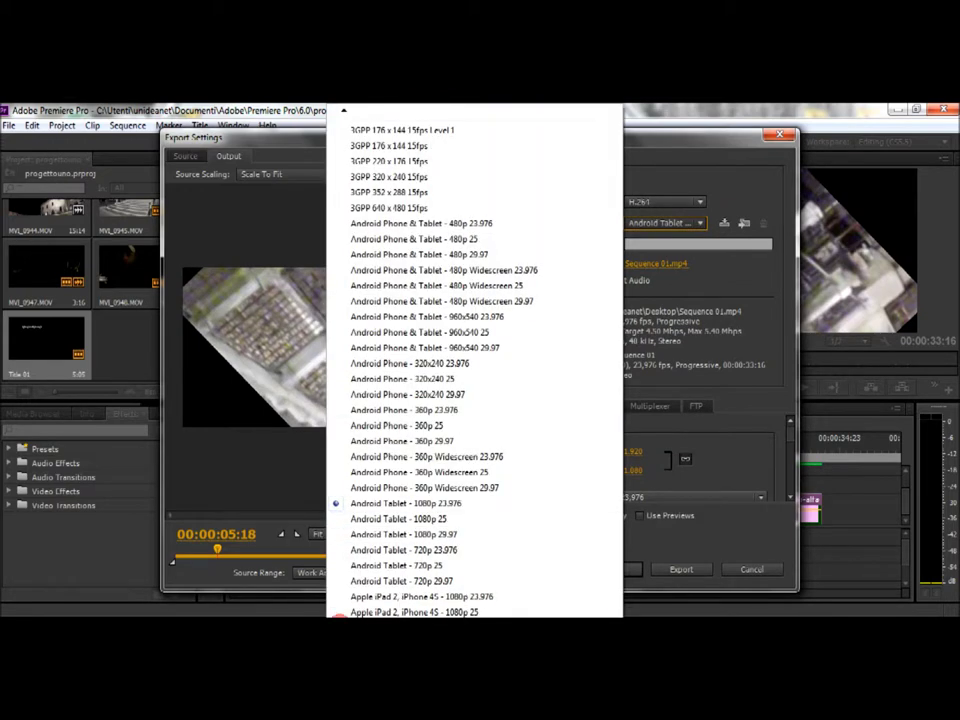
pyautogui.scroll(-1, 500, 450)
pyautogui.scroll(-5, 475, 360)
pyautogui.scroll(-2, 475, 360)
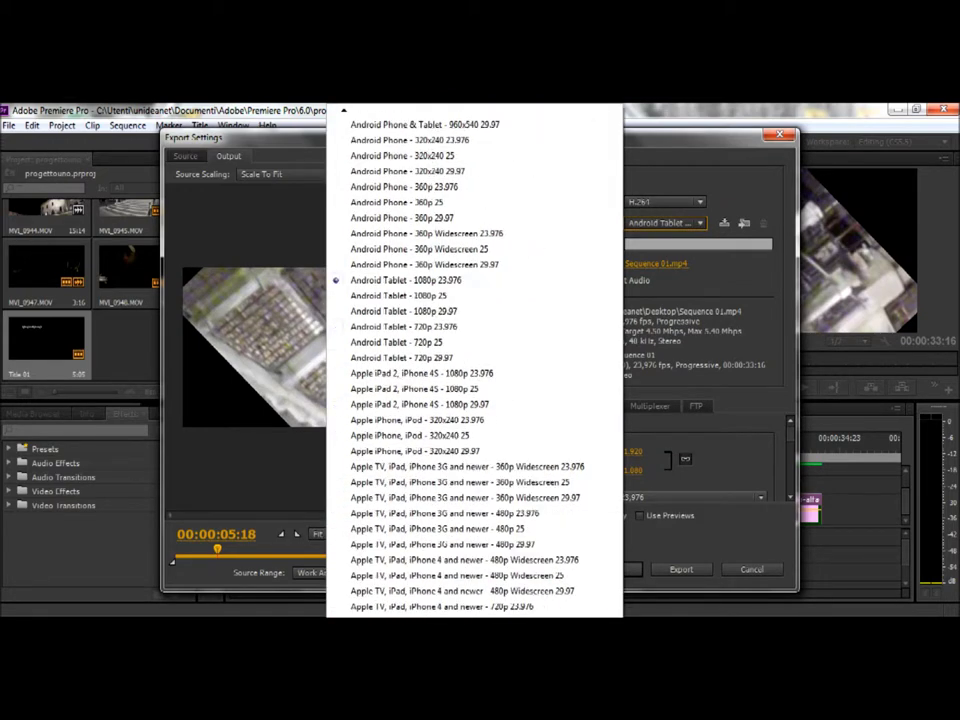
pyautogui.scroll(-2, 475, 360)
pyautogui.scroll(-2, 475, 360)
pyautogui.scroll(-2, 475, 360)
pyautogui.scroll(-1, 372, 313)
pyautogui.scroll(-2, 372, 313)
pyautogui.scroll(-2, 372, 313)
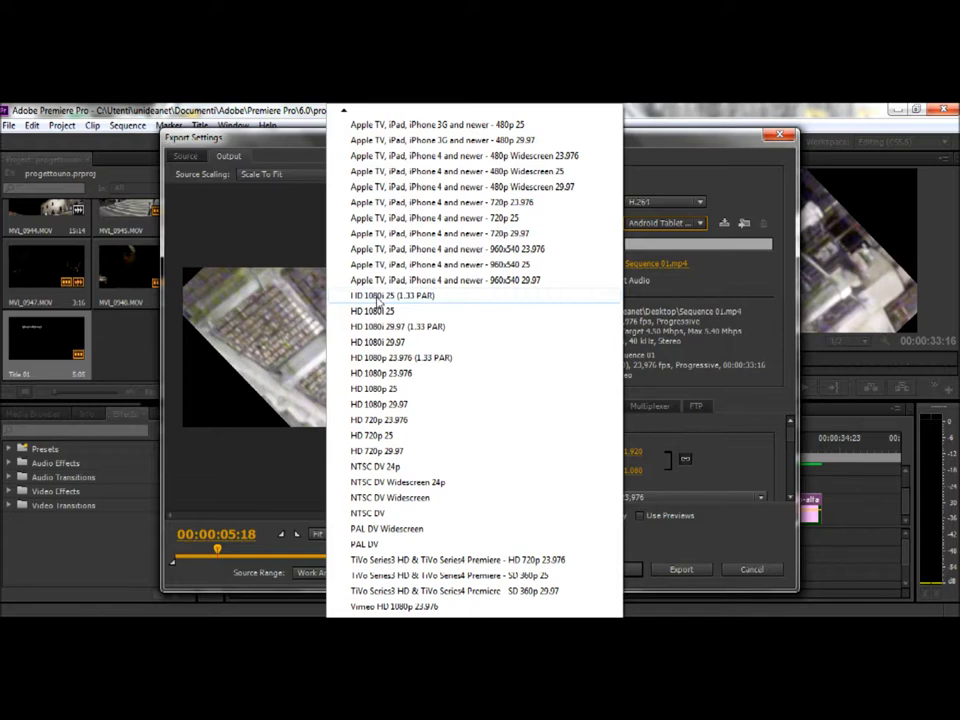
pyautogui.click(377, 297)
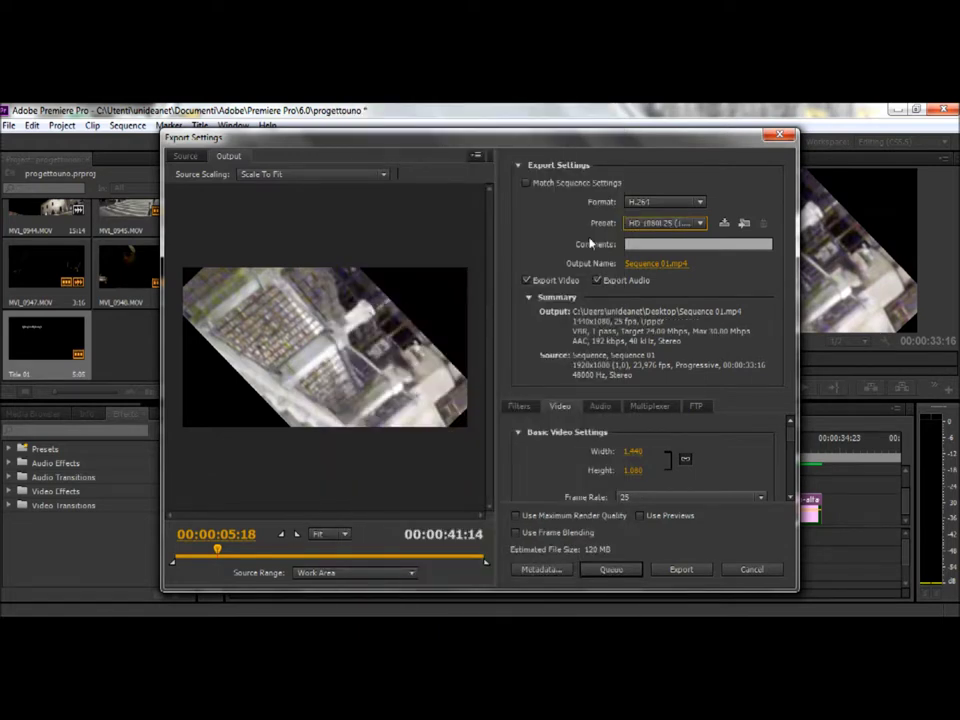
# - Name the output file progetto111.mp4 and save it to the Desktop
pyautogui.click(643, 265)
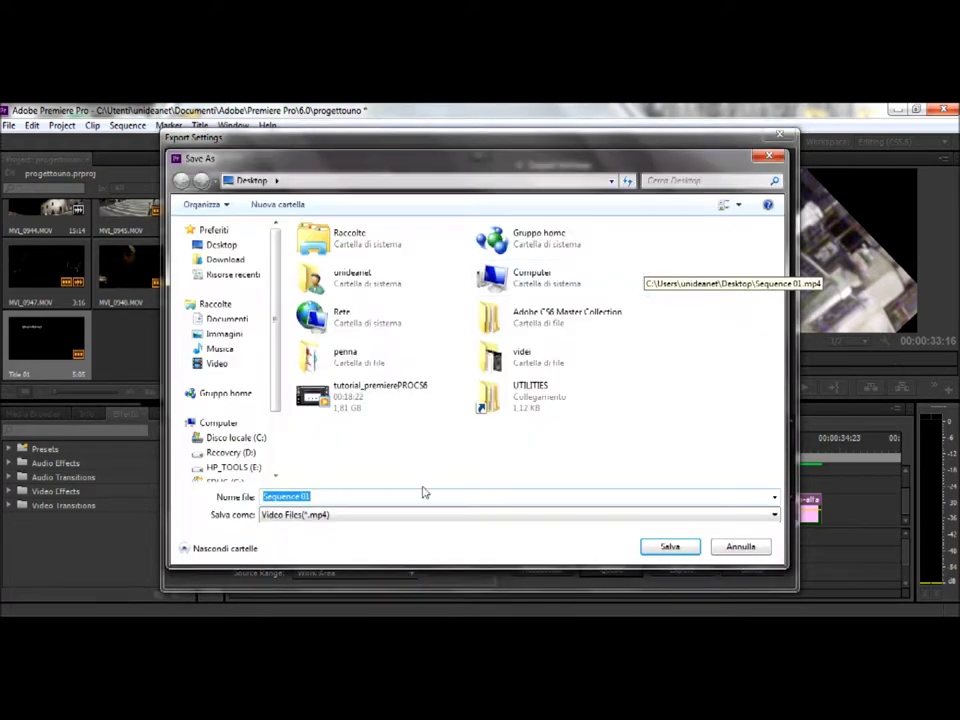
pyautogui.write('progetto111')
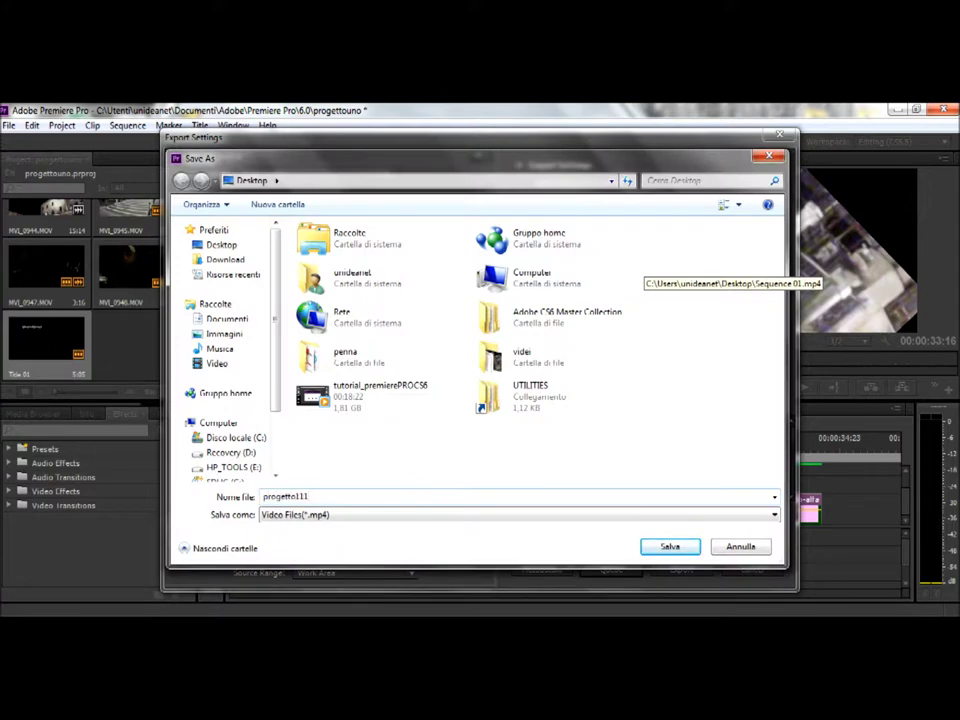
pyautogui.click(669, 548)
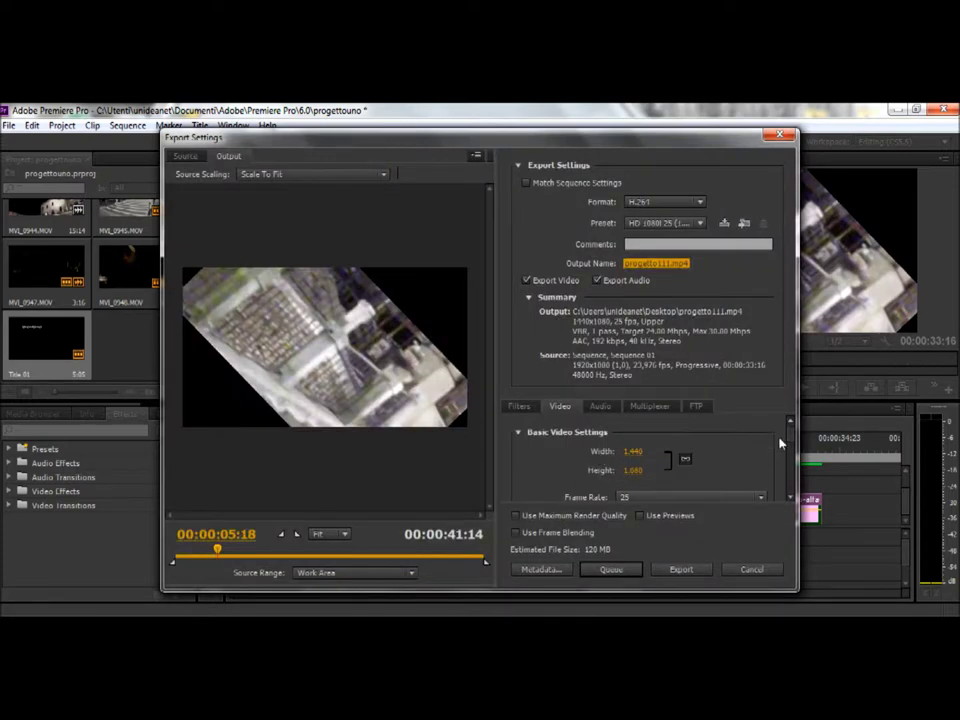
pyautogui.moveTo(790, 436); pyautogui.dragTo(783, 451)
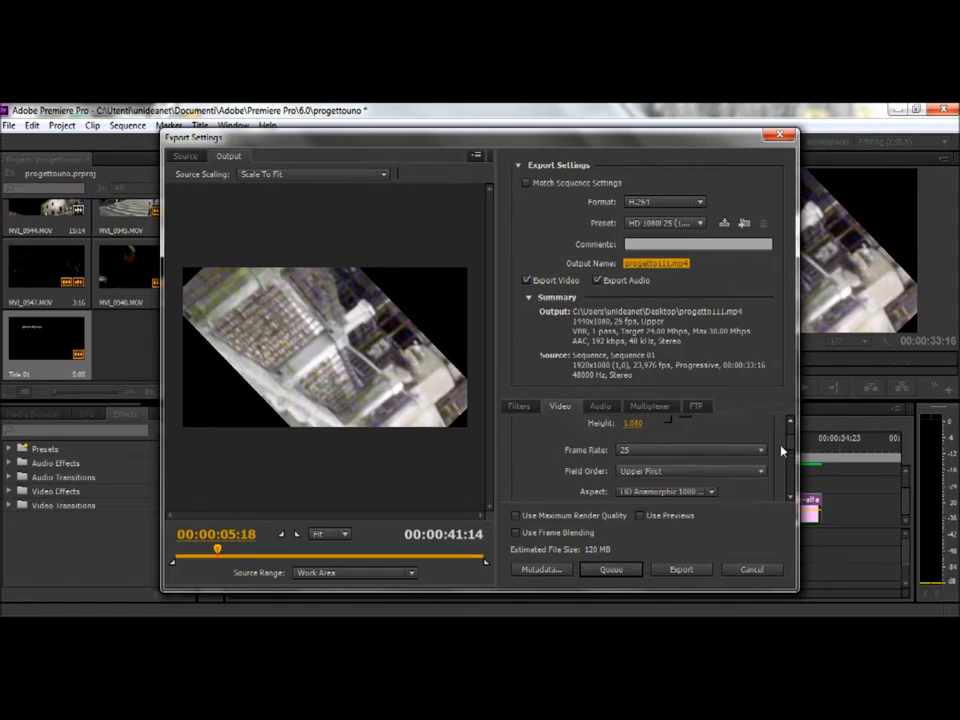
pyautogui.click(758, 452)
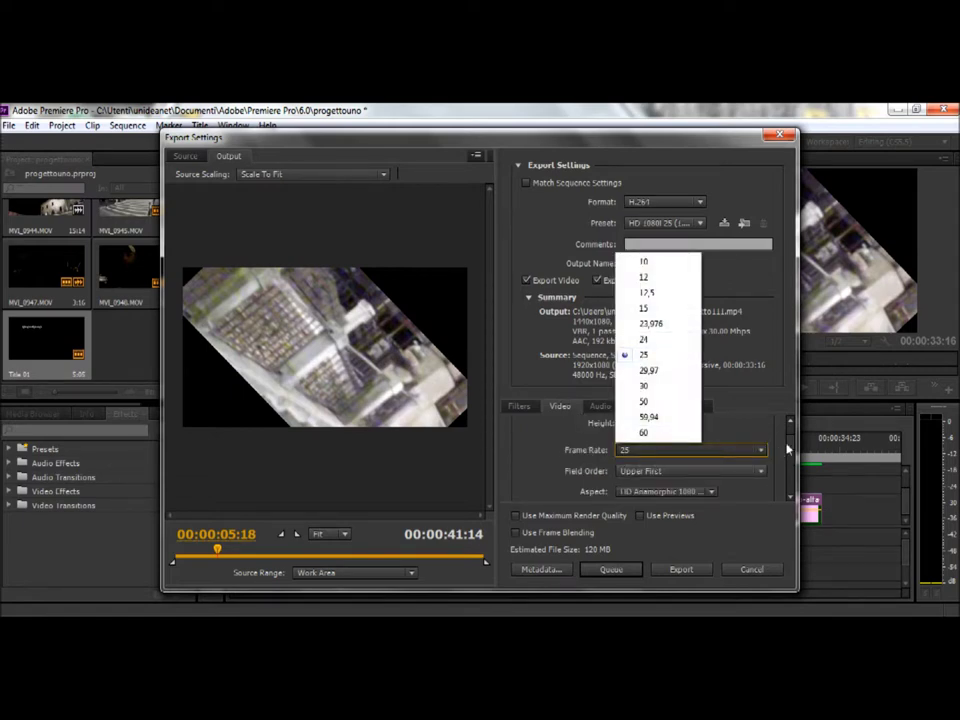
pyautogui.moveTo(789, 448); pyautogui.dragTo(795, 456)
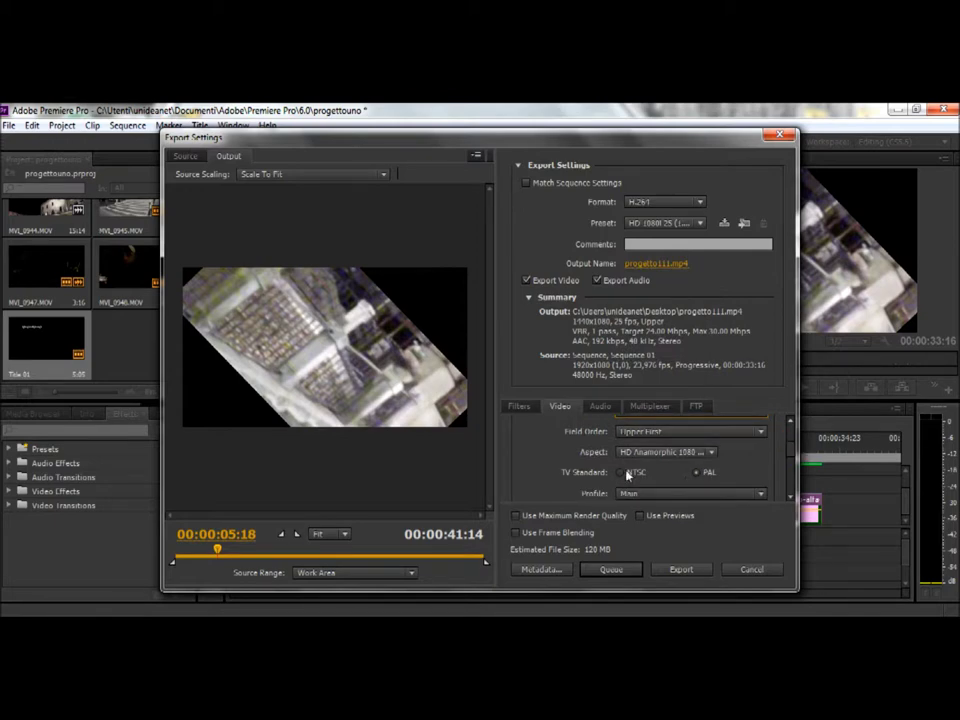
pyautogui.moveTo(785, 454); pyautogui.dragTo(792, 490)
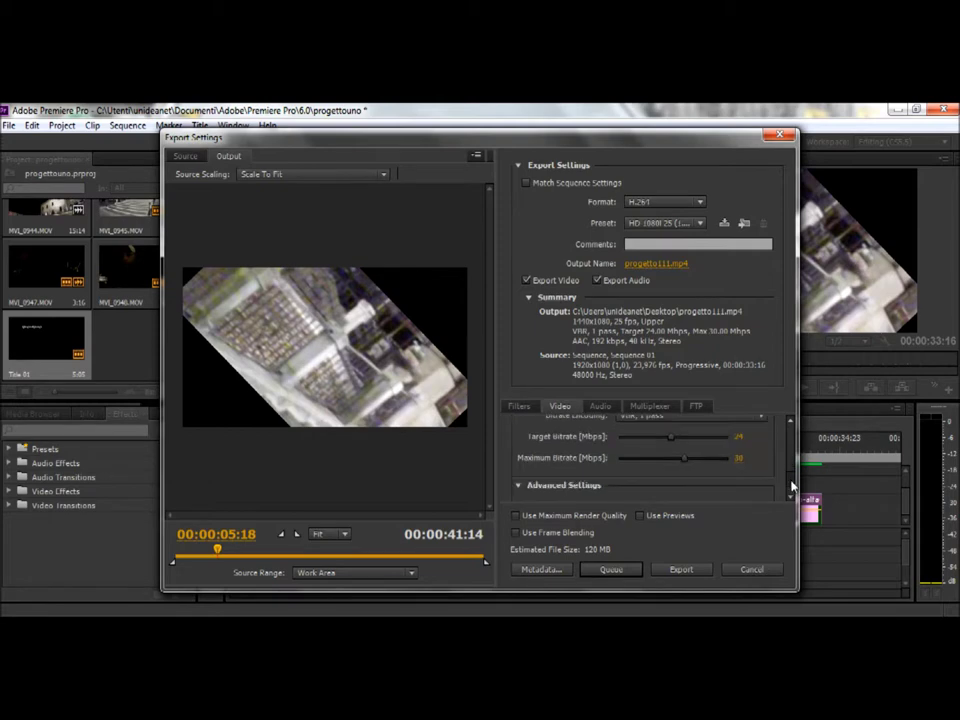
pyautogui.click(681, 570)
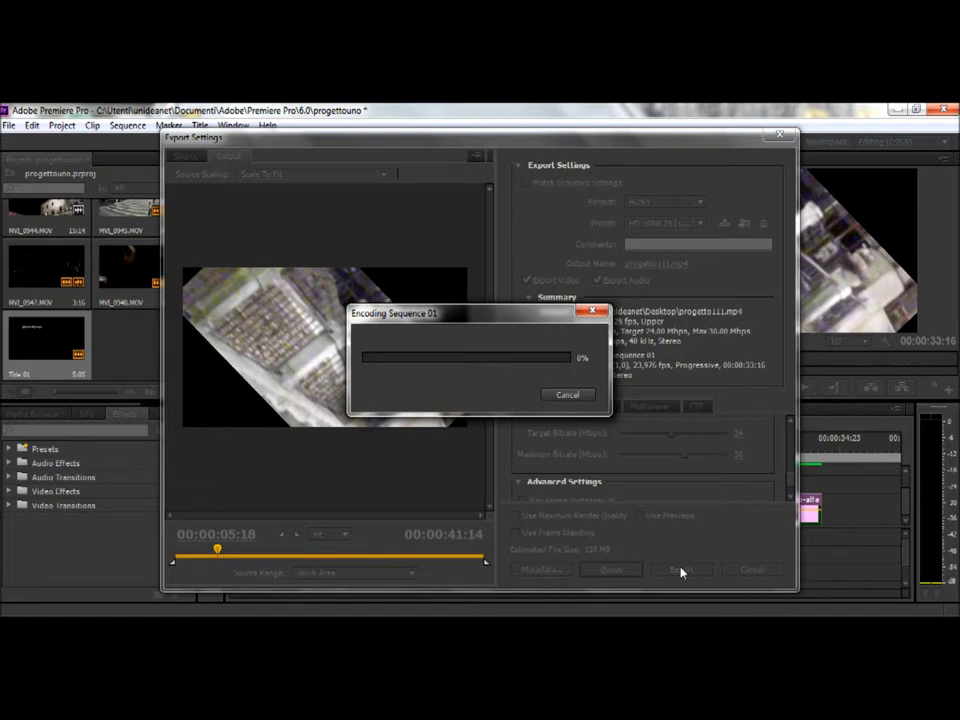
# - Export Sequence 01 to progetto111.mp4 and close Export Settings once encoding finishes
pyautogui.click(577, 374)
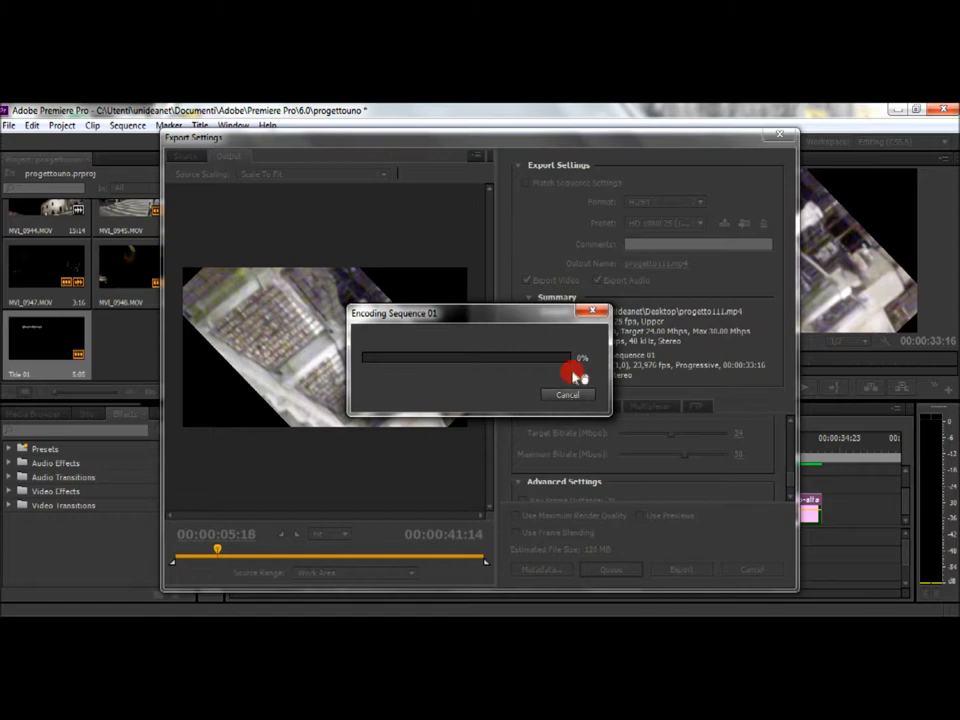
pyautogui.click(780, 135)
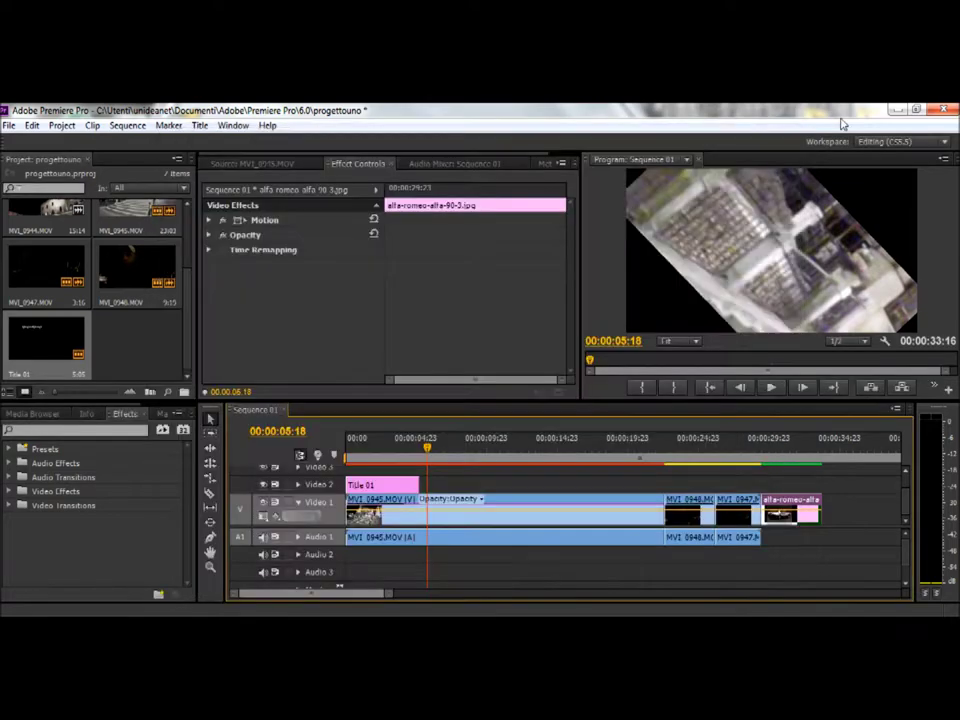
# - Minimize Premiere, open the desktop videi folder and play MOTORADUNO_SENIGALLIA in a media player
pyautogui.click(893, 112)
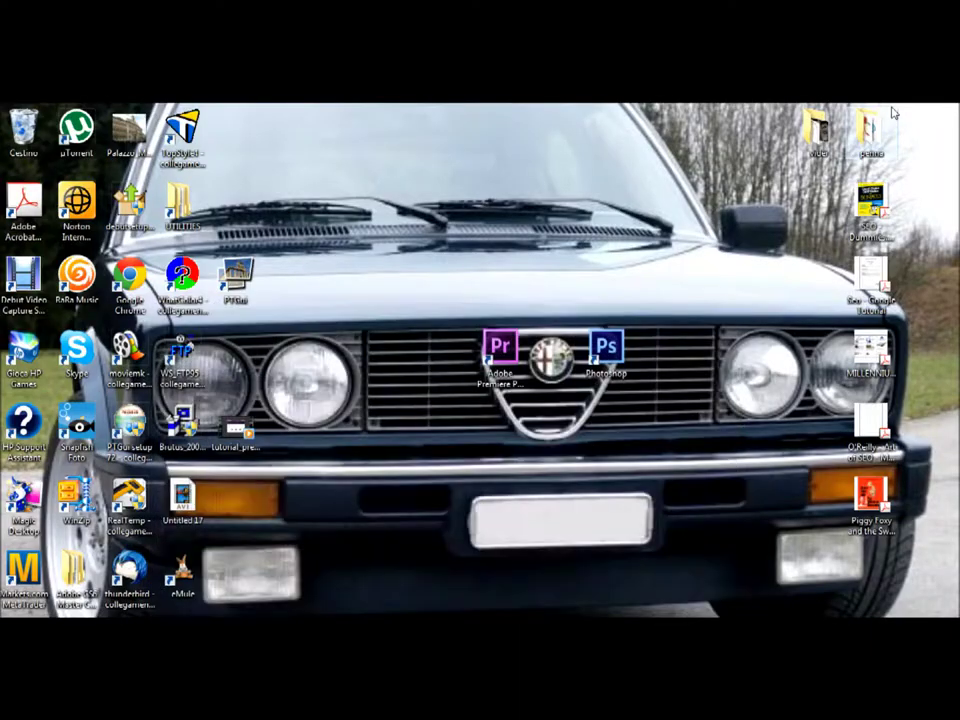
pyautogui.doubleClick(816, 130)
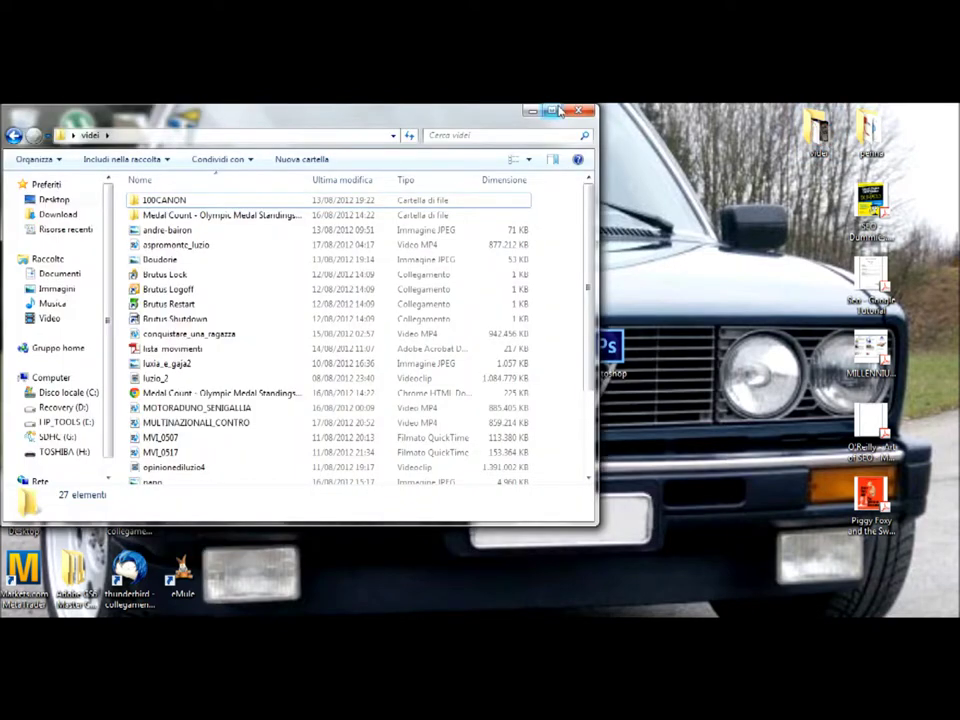
pyautogui.click(551, 111)
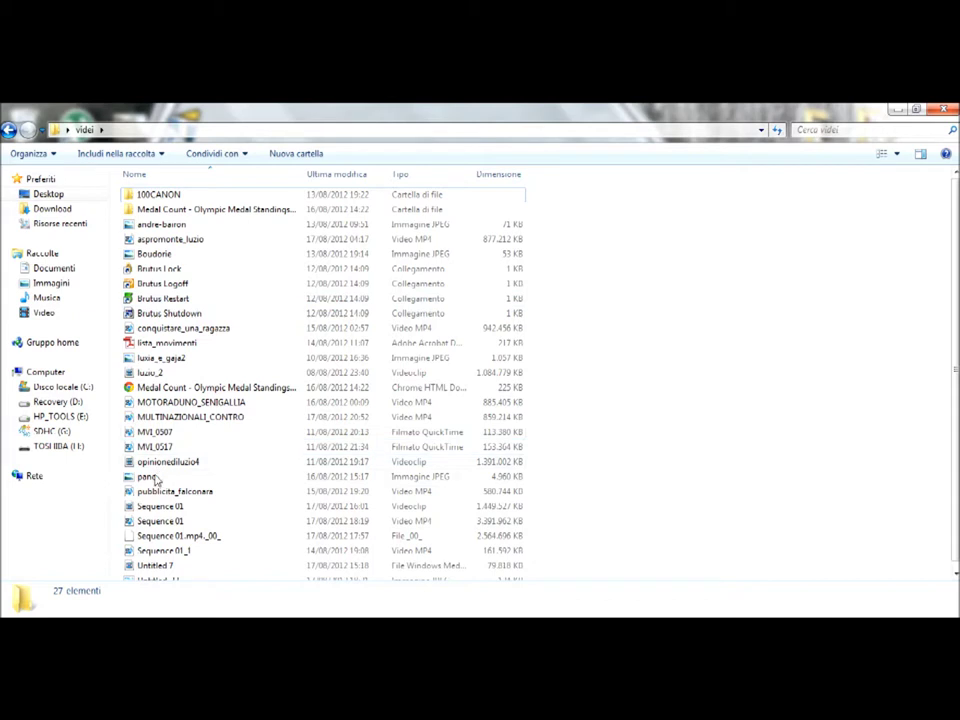
pyautogui.click(163, 403)
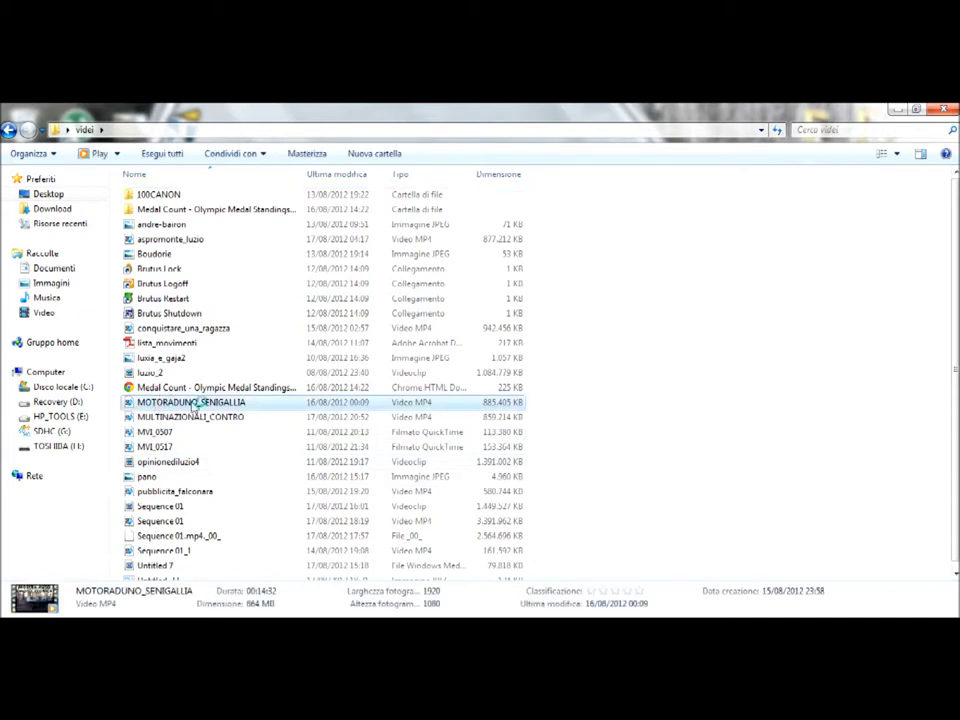
pyautogui.doubleClick(194, 403)
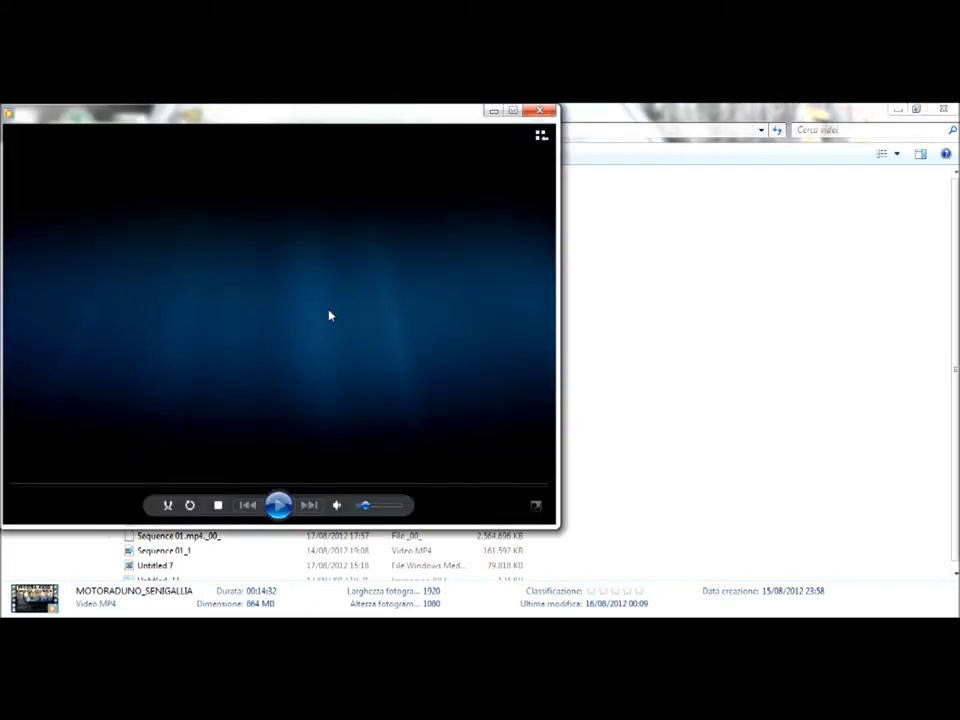
pyautogui.click(512, 111)
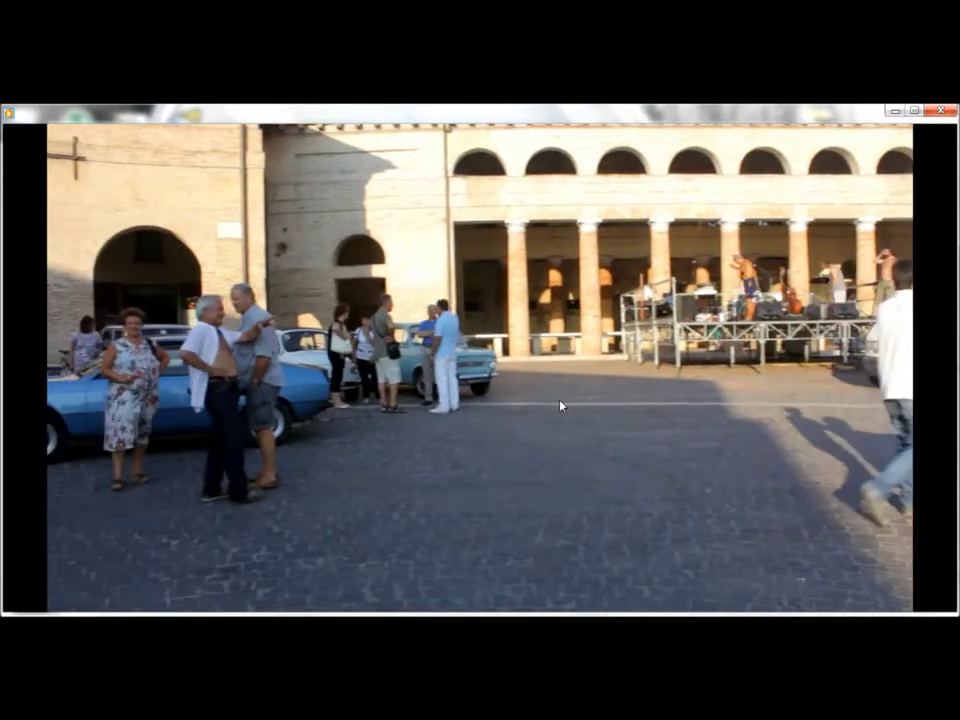
# - Watch MOTORADUNO_SENIGALLIA play full-screen in Windows Media Player up to 00:54
pyautogui.moveTo(547, 504)
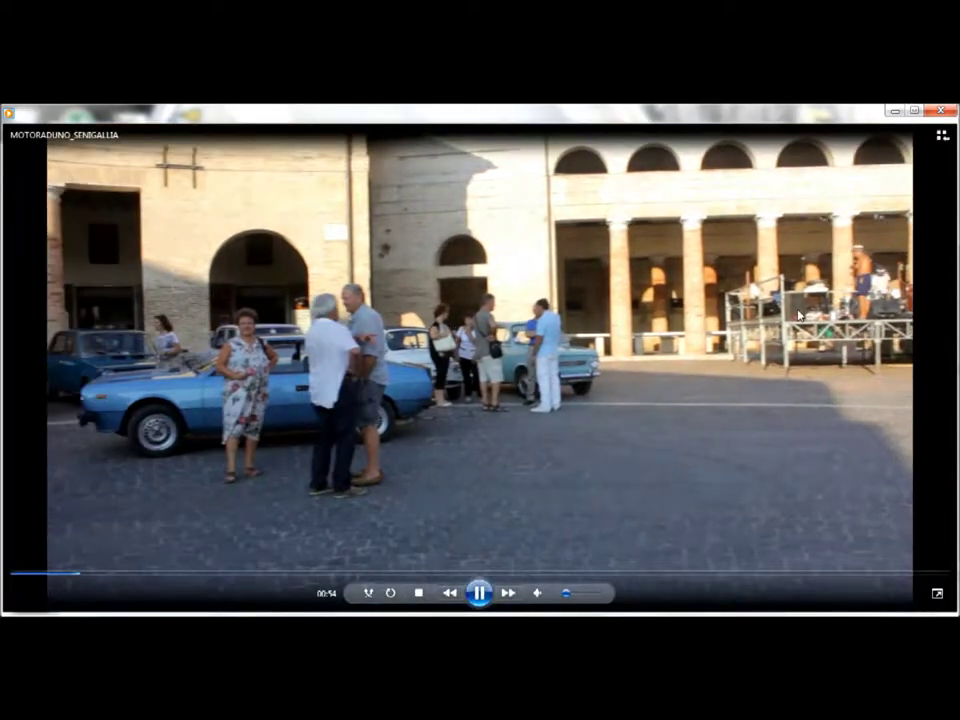